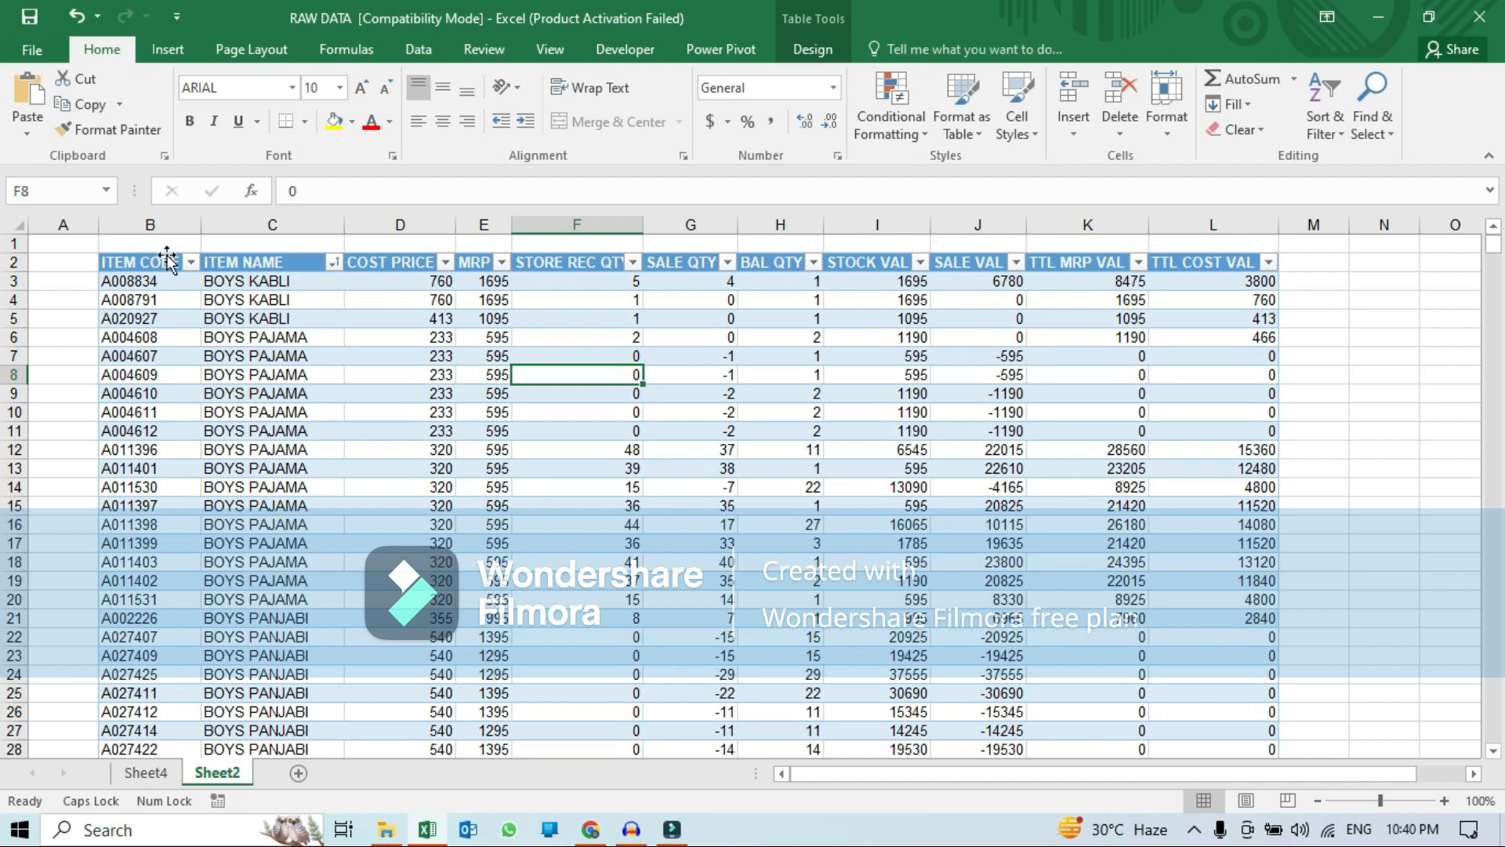
Examine the item code, item name, cost price, MRP, store received quantity and sale quantity columns of the table.
left_click(161, 245)
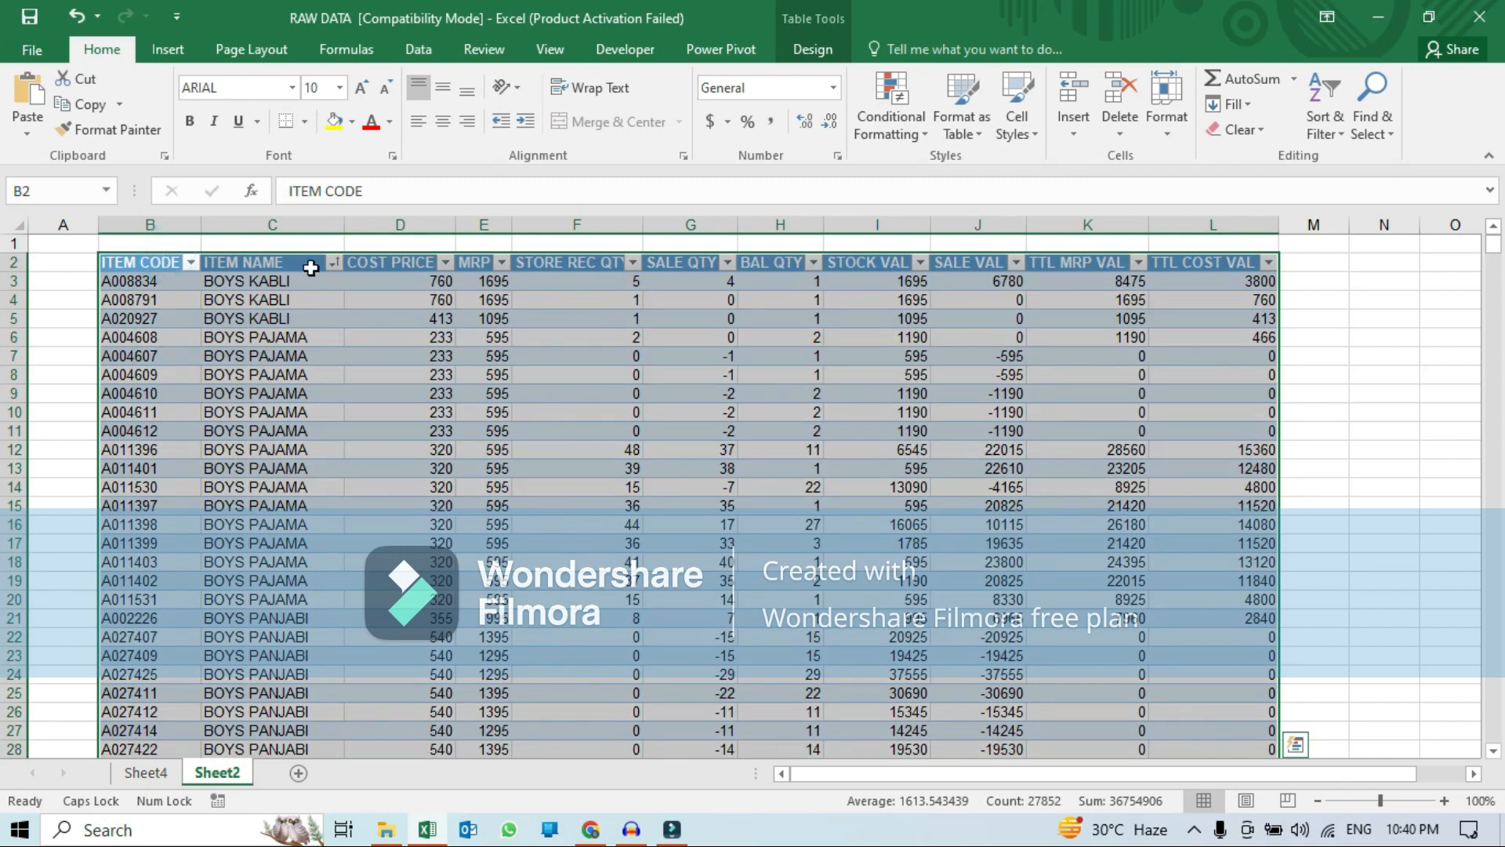
left_click(260, 283)
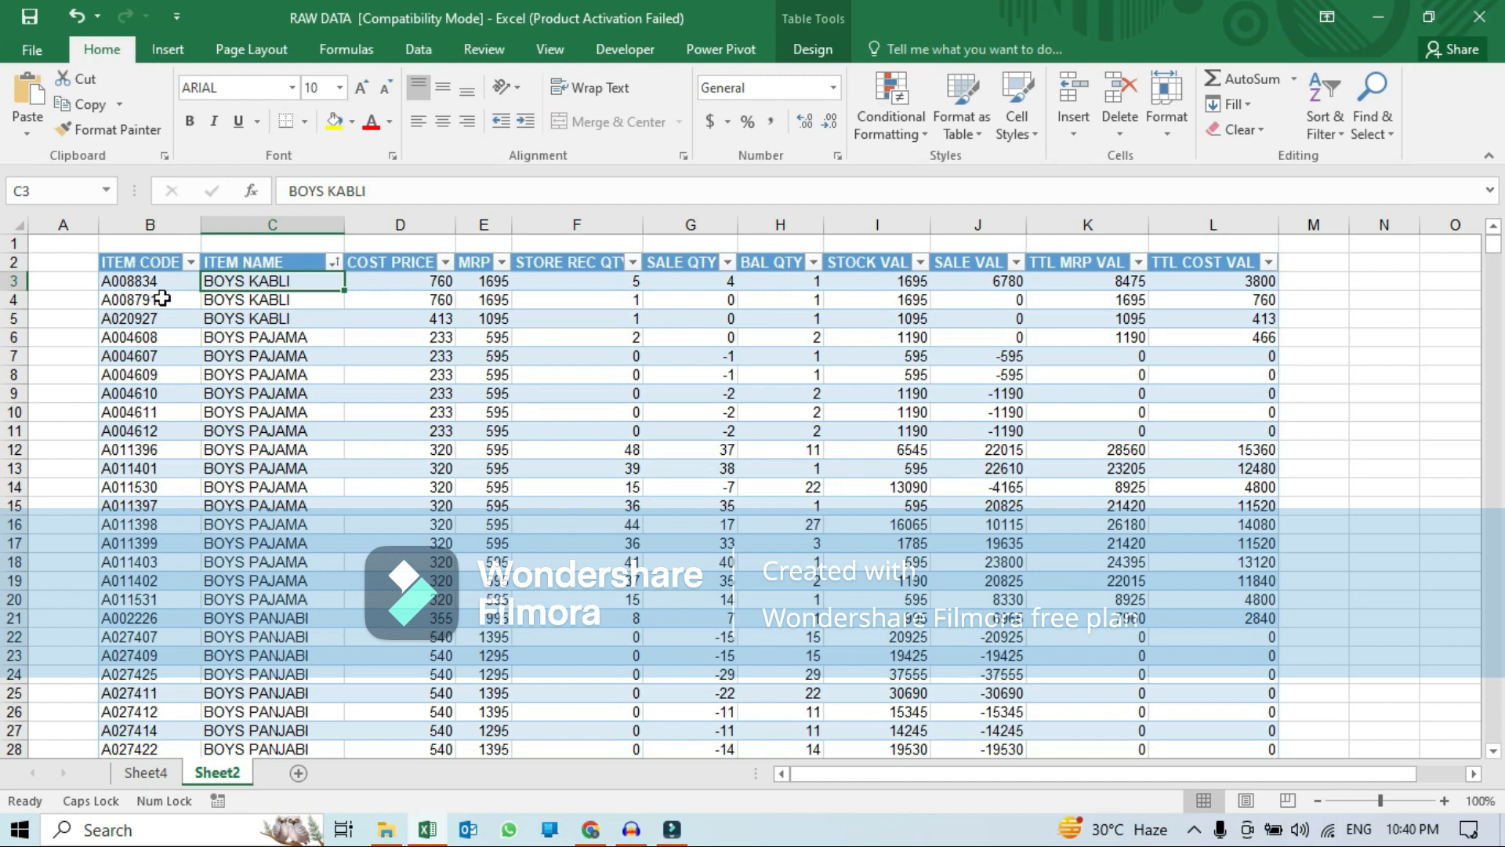
left_click(402, 288)
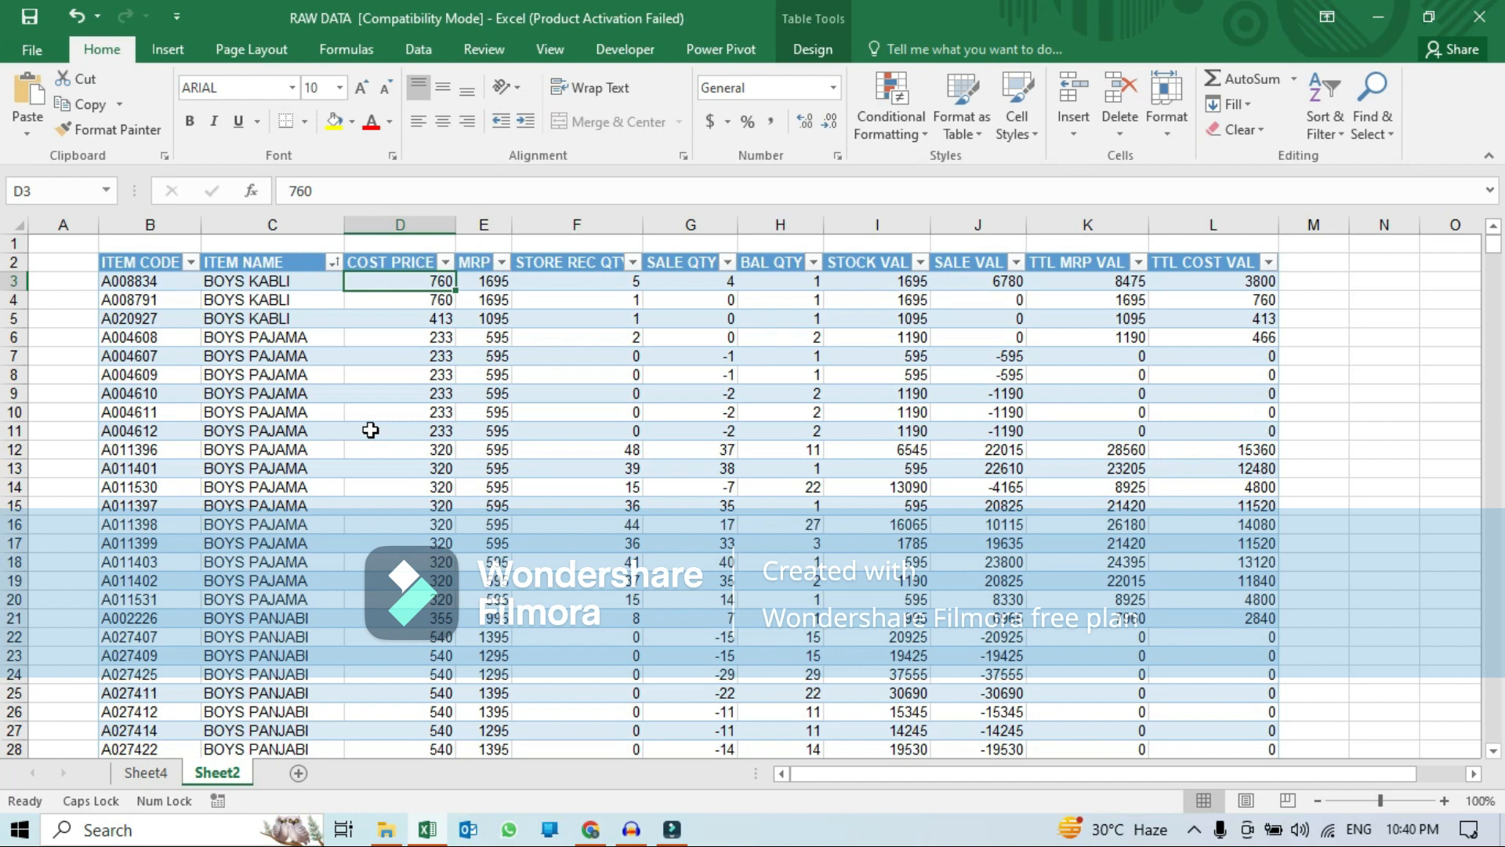
left_click(470, 279)
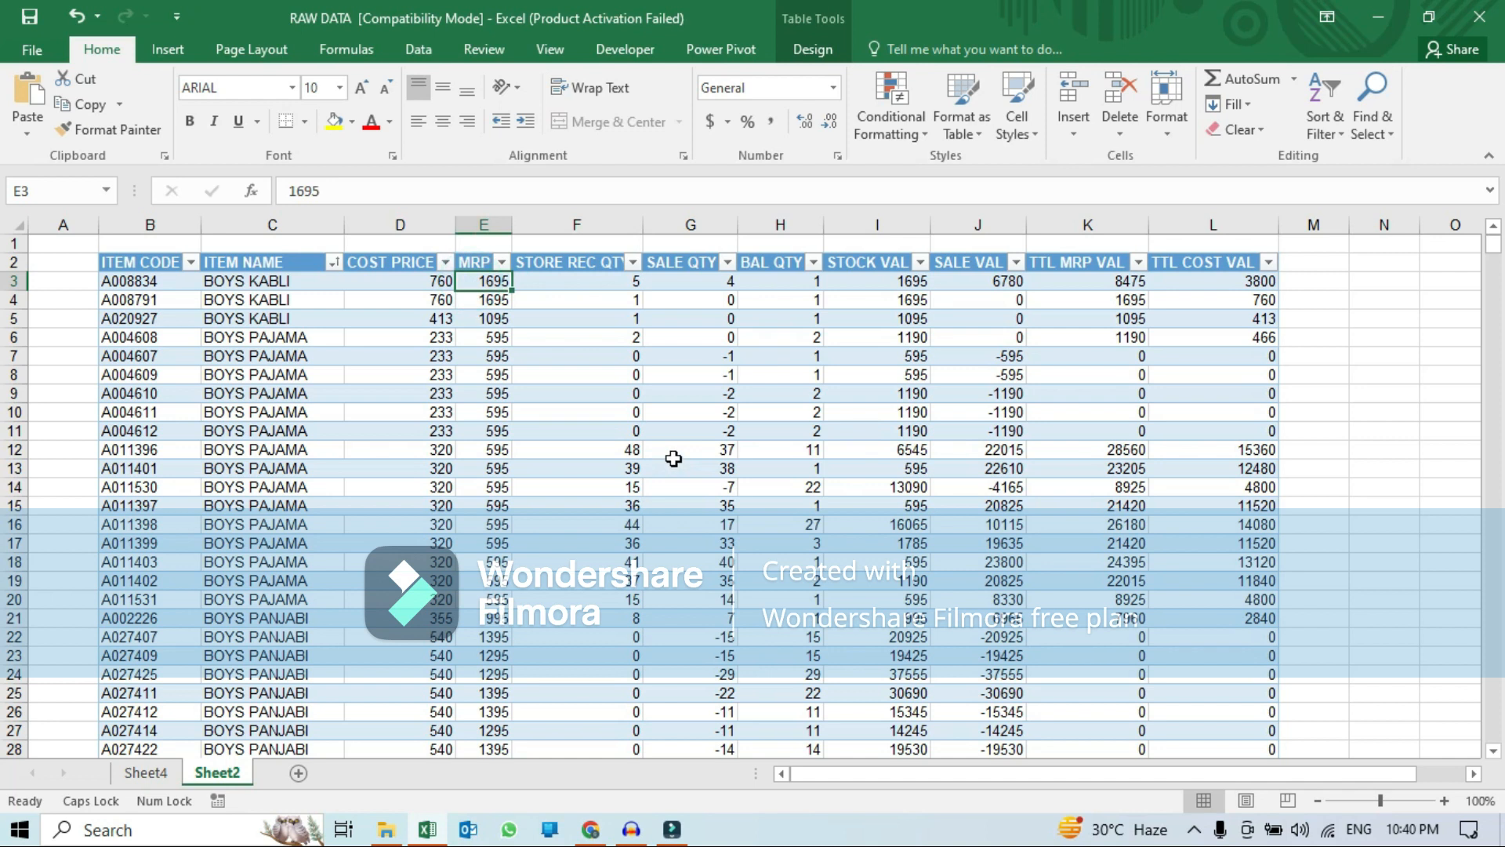
left_click(546, 216)
left_click(575, 274)
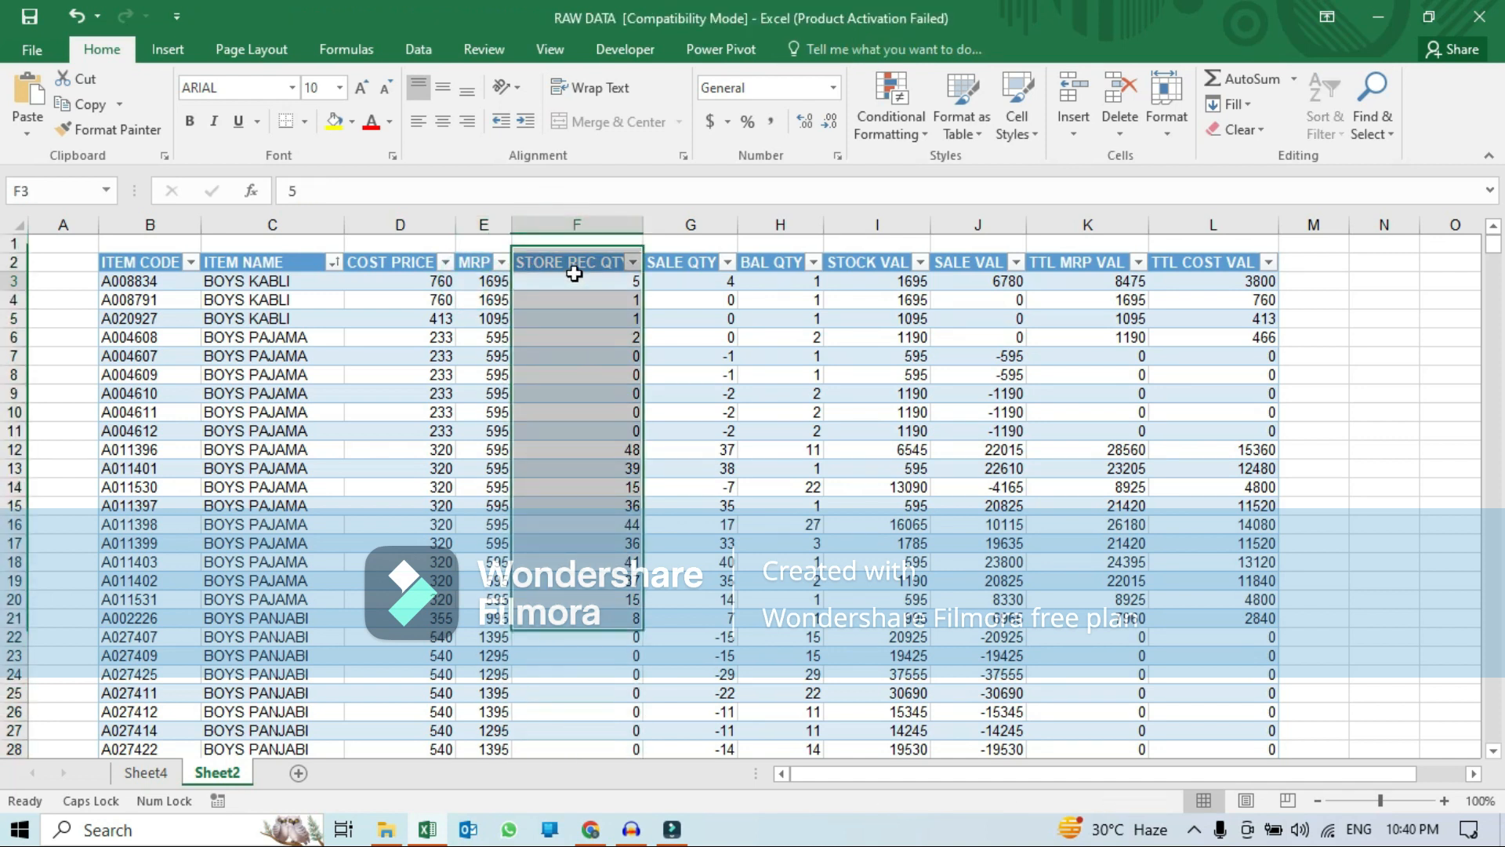
left_click(691, 285)
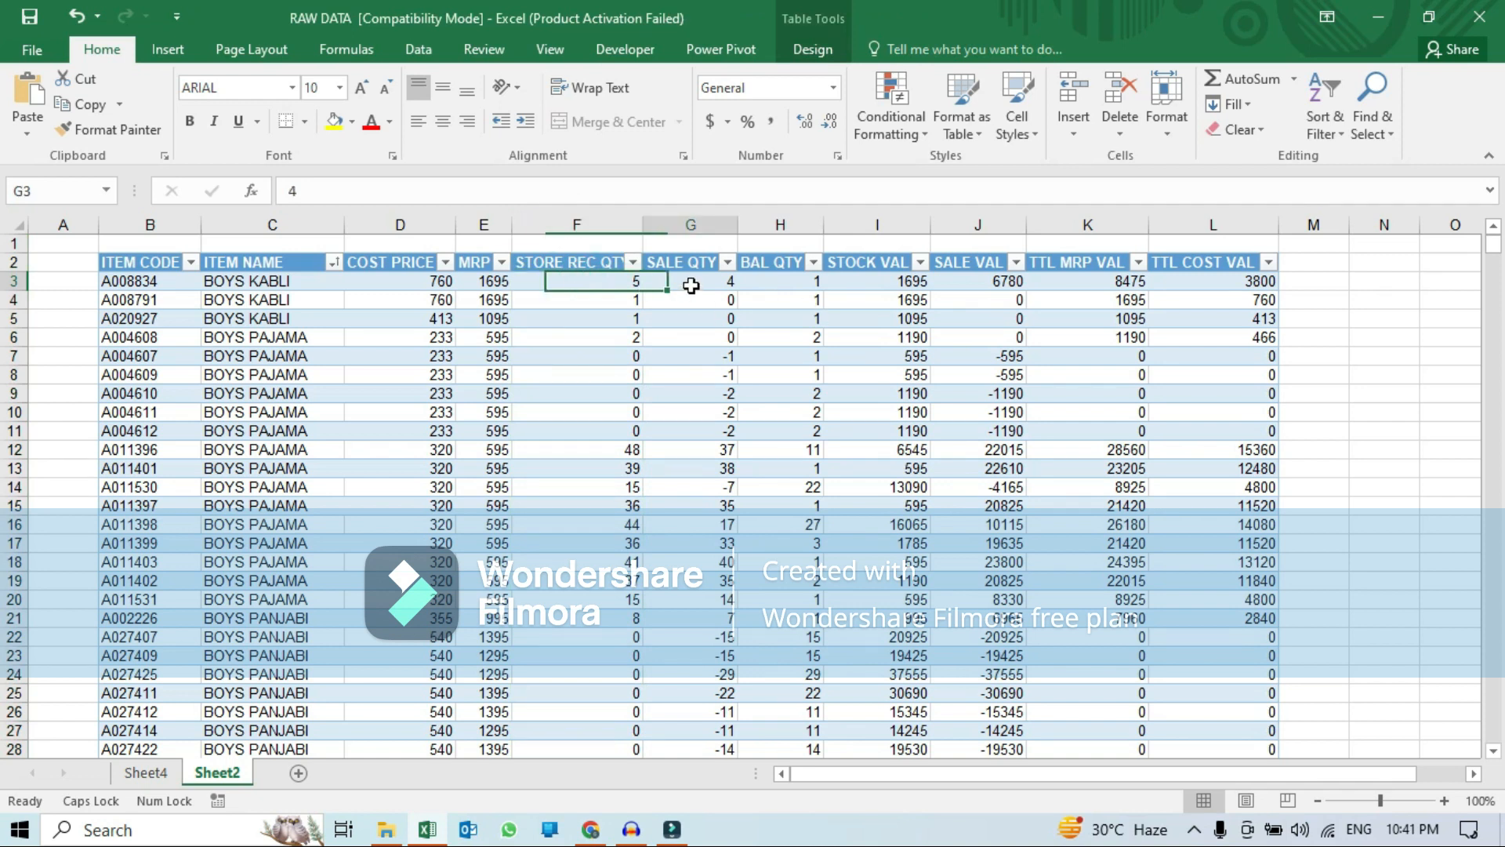
Inspect the first-row formulas in the BAL QTY, STOCK VAL and SALE VAL columns.
left_click(801, 287)
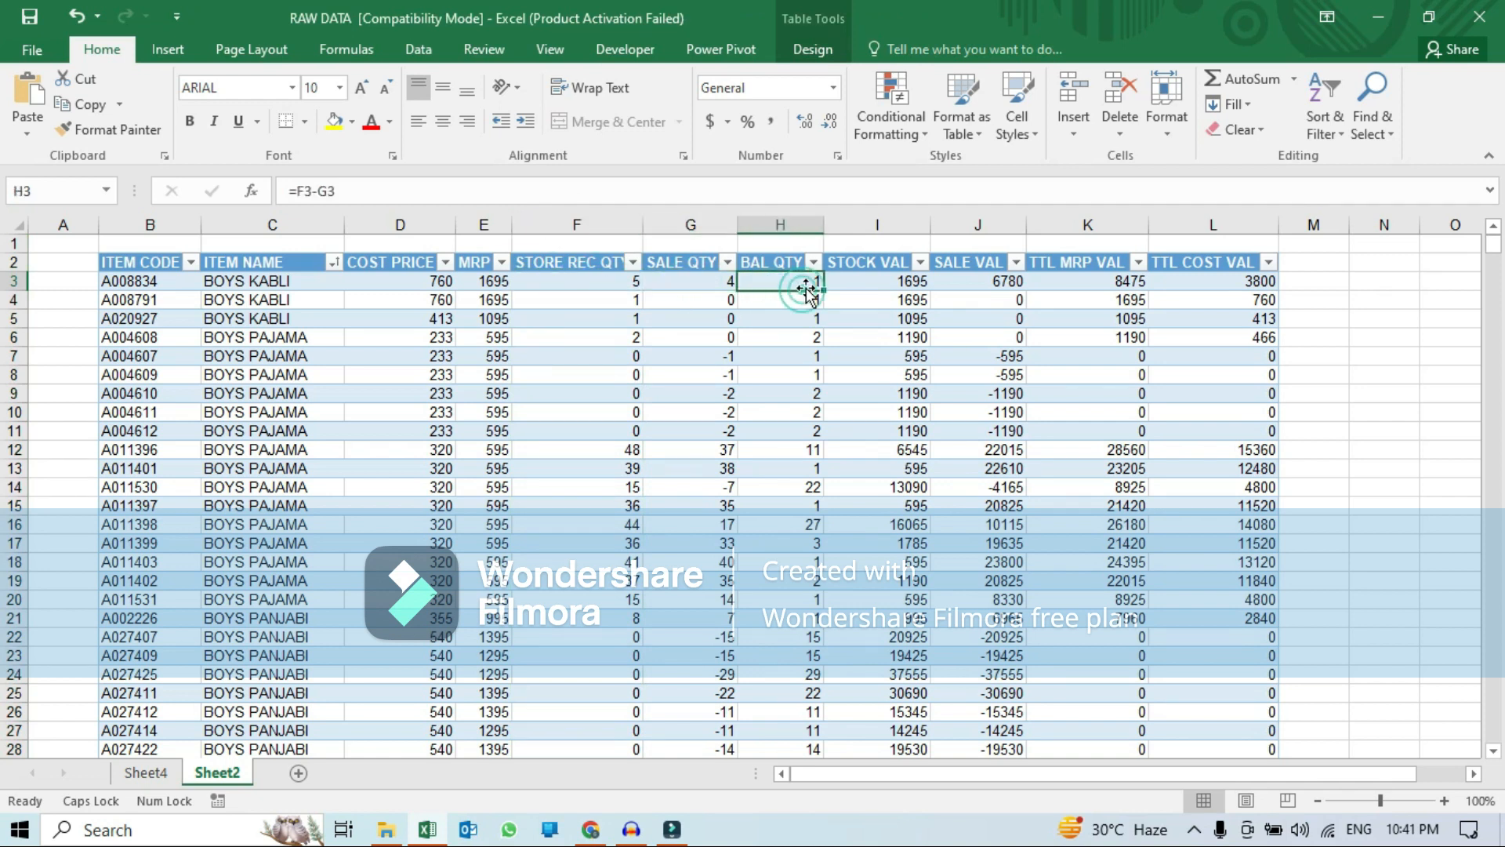
left_click(881, 254)
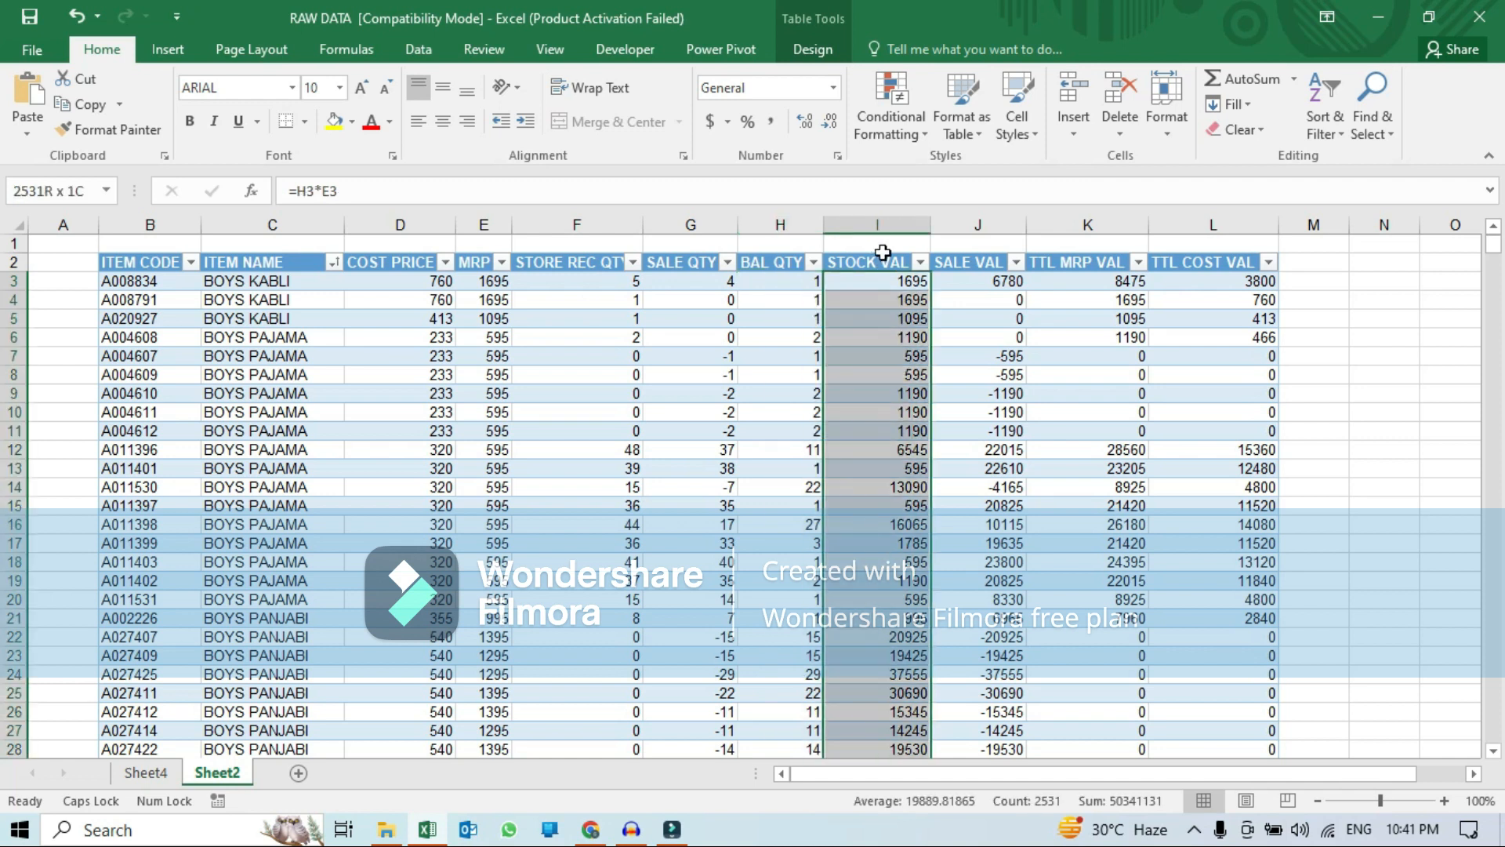
left_click(910, 282)
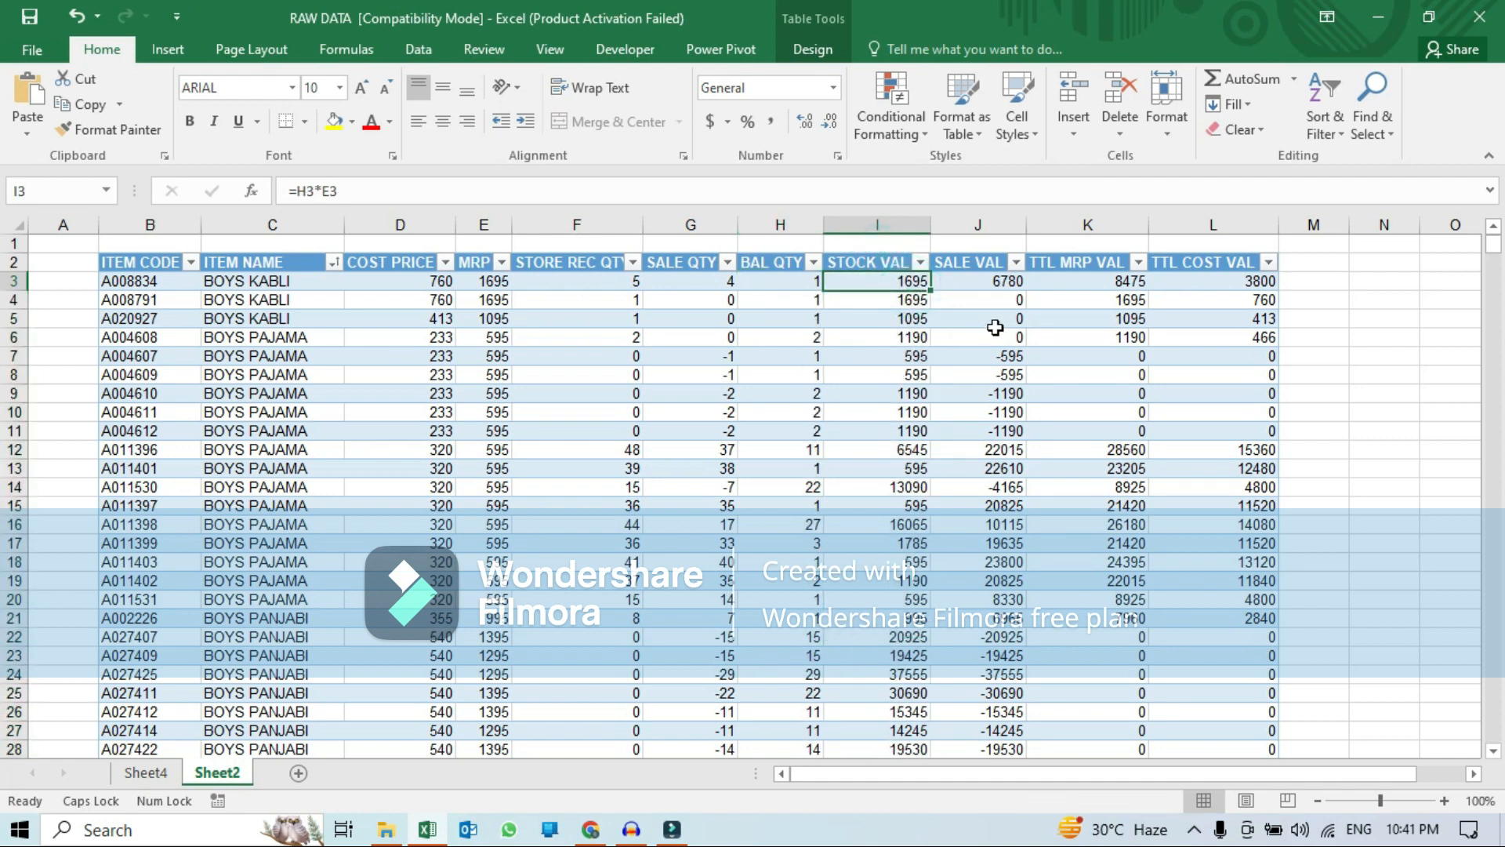
left_click(992, 254)
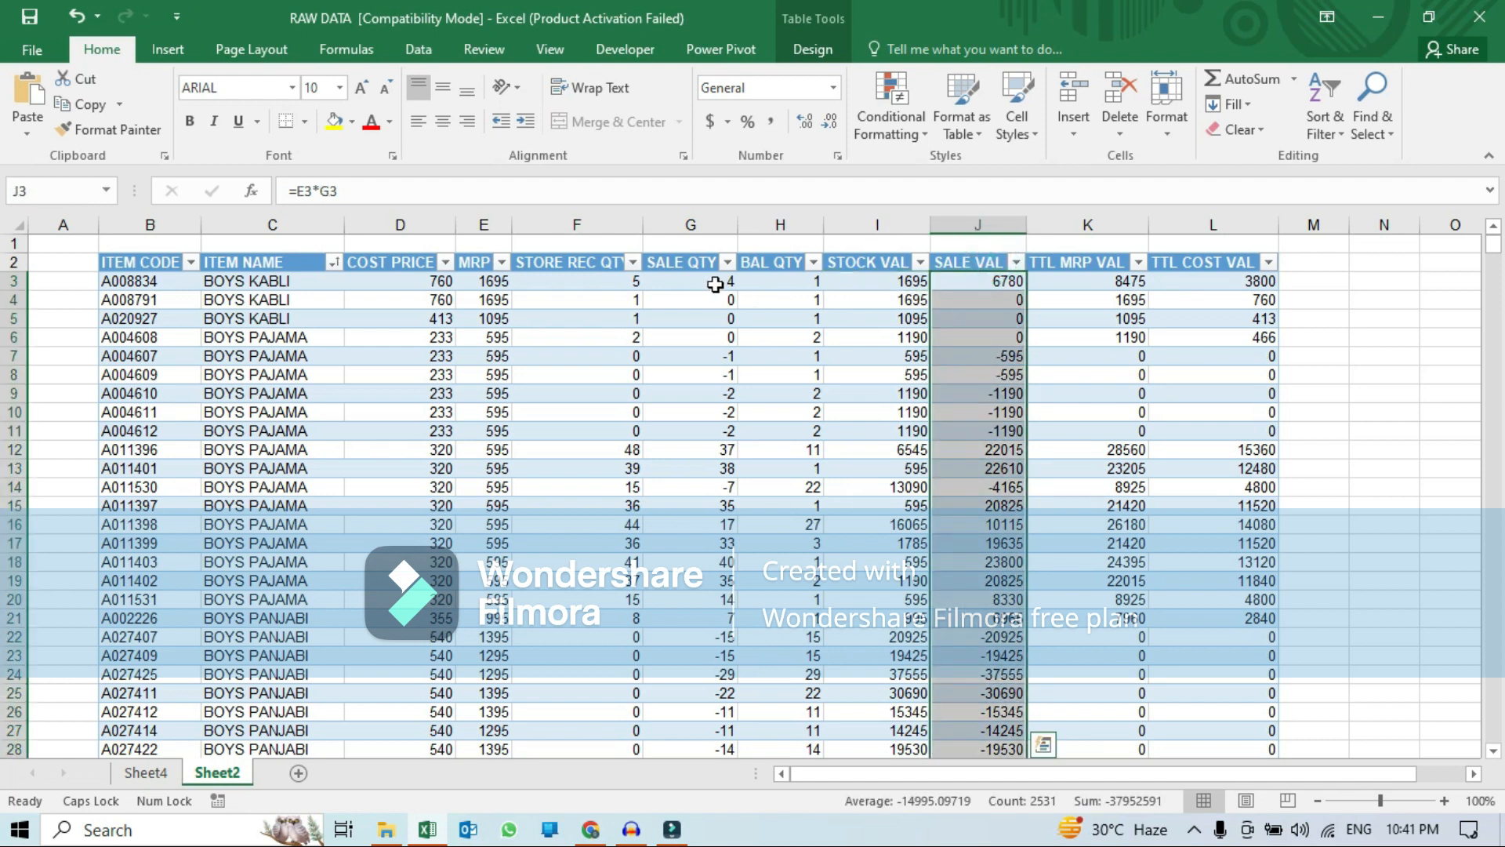
double_click(980, 280)
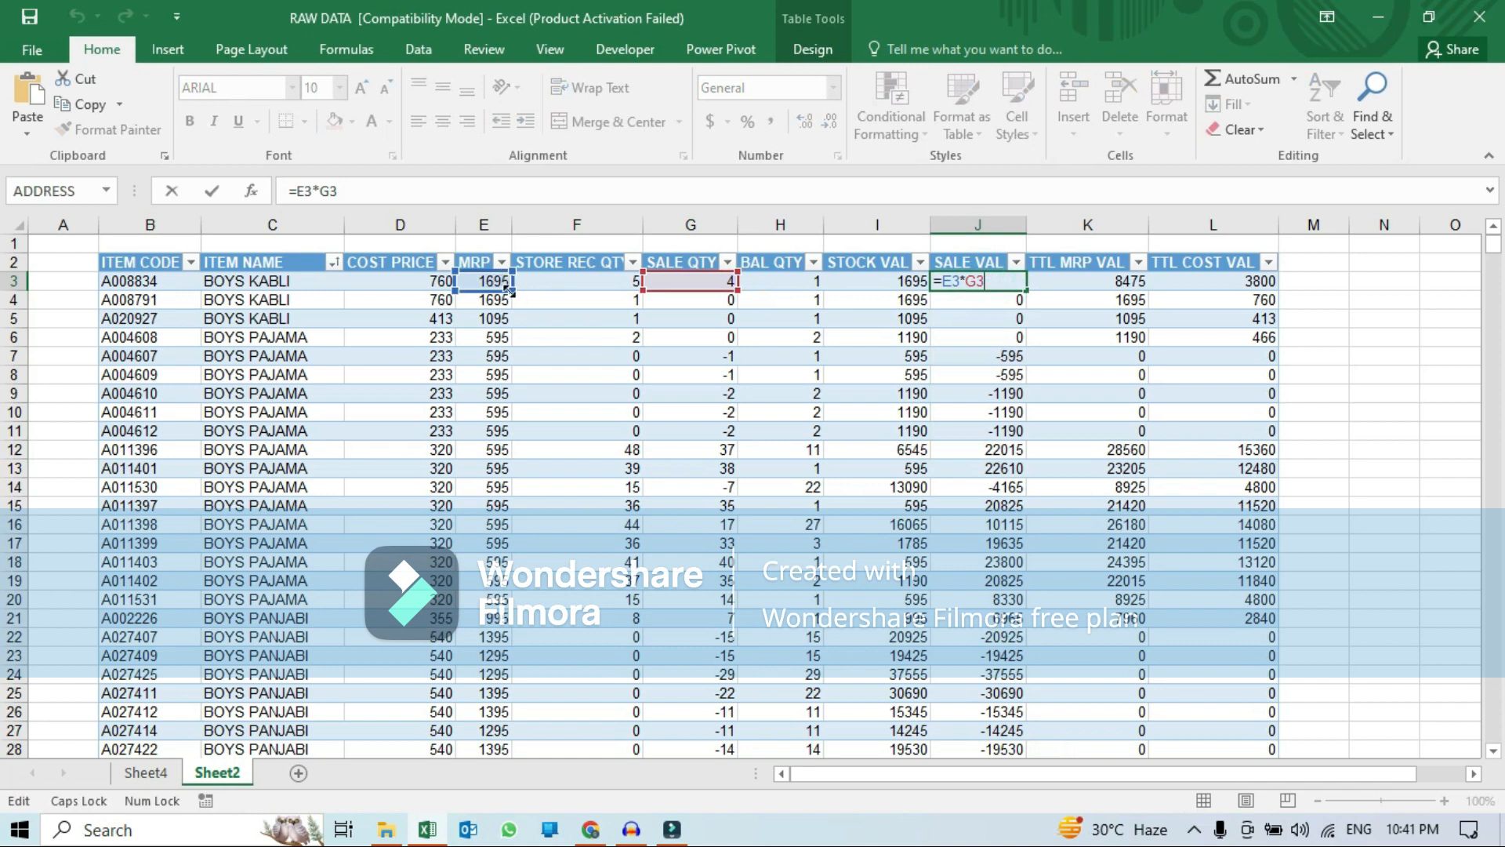
key("Return")
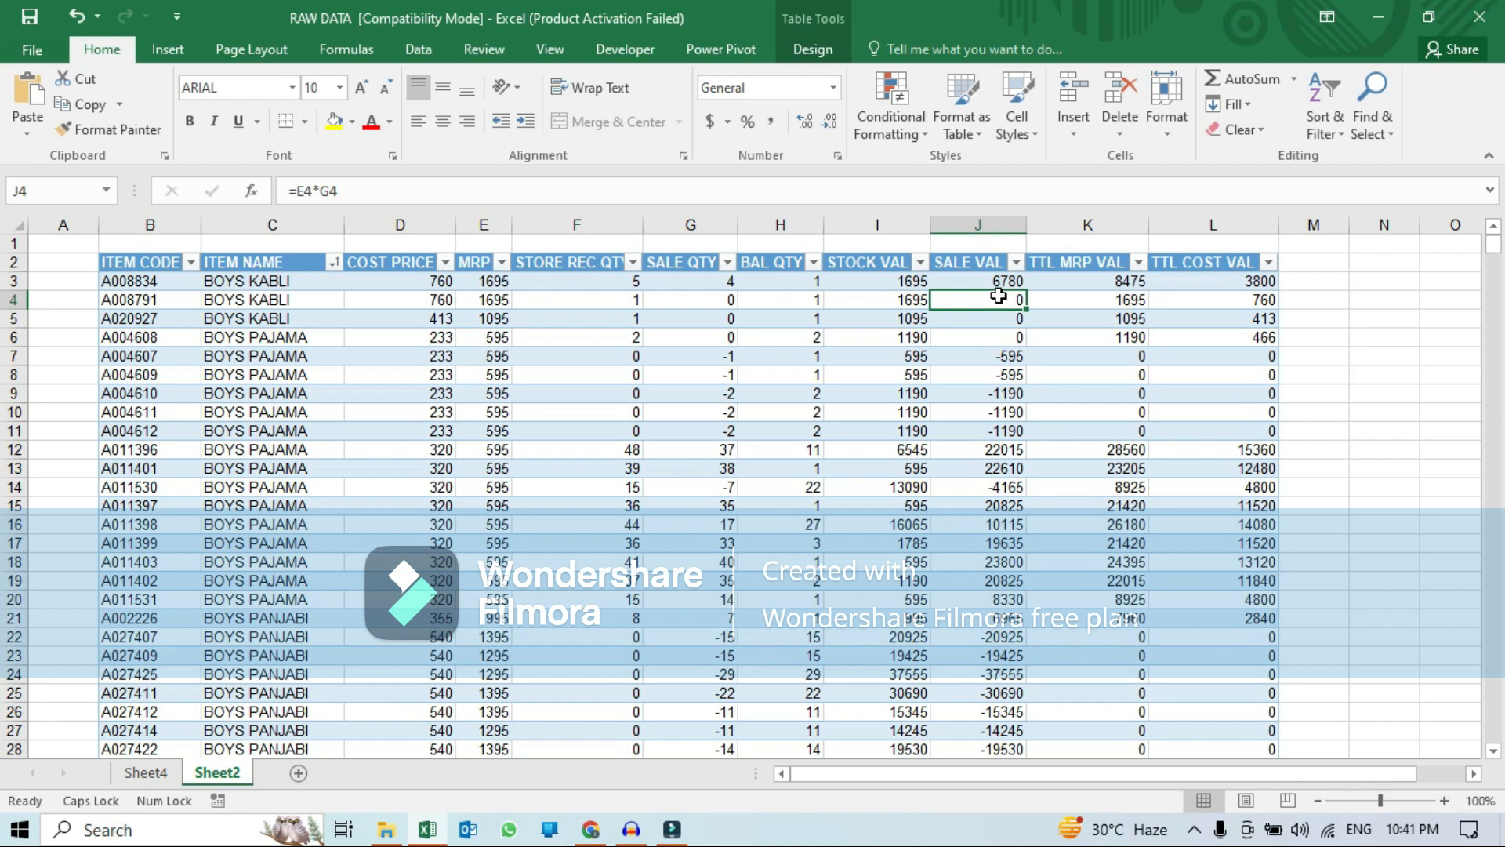
Inspect how TTL MRP VAL and TTL COST VAL are calculated in row 3, including the cells their formulas reference.
left_click(1113, 276)
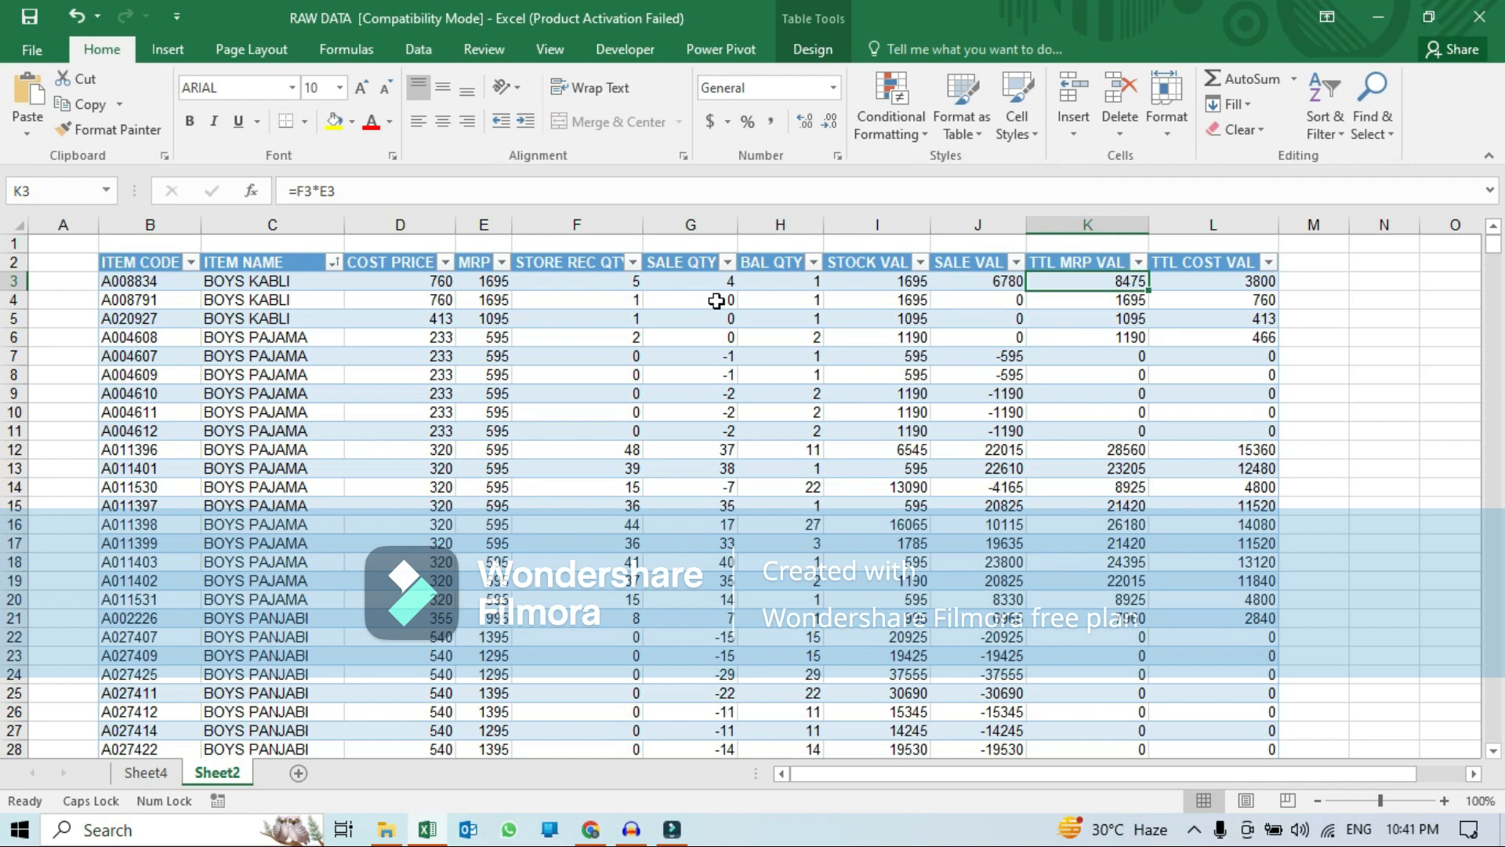
left_click(482, 280)
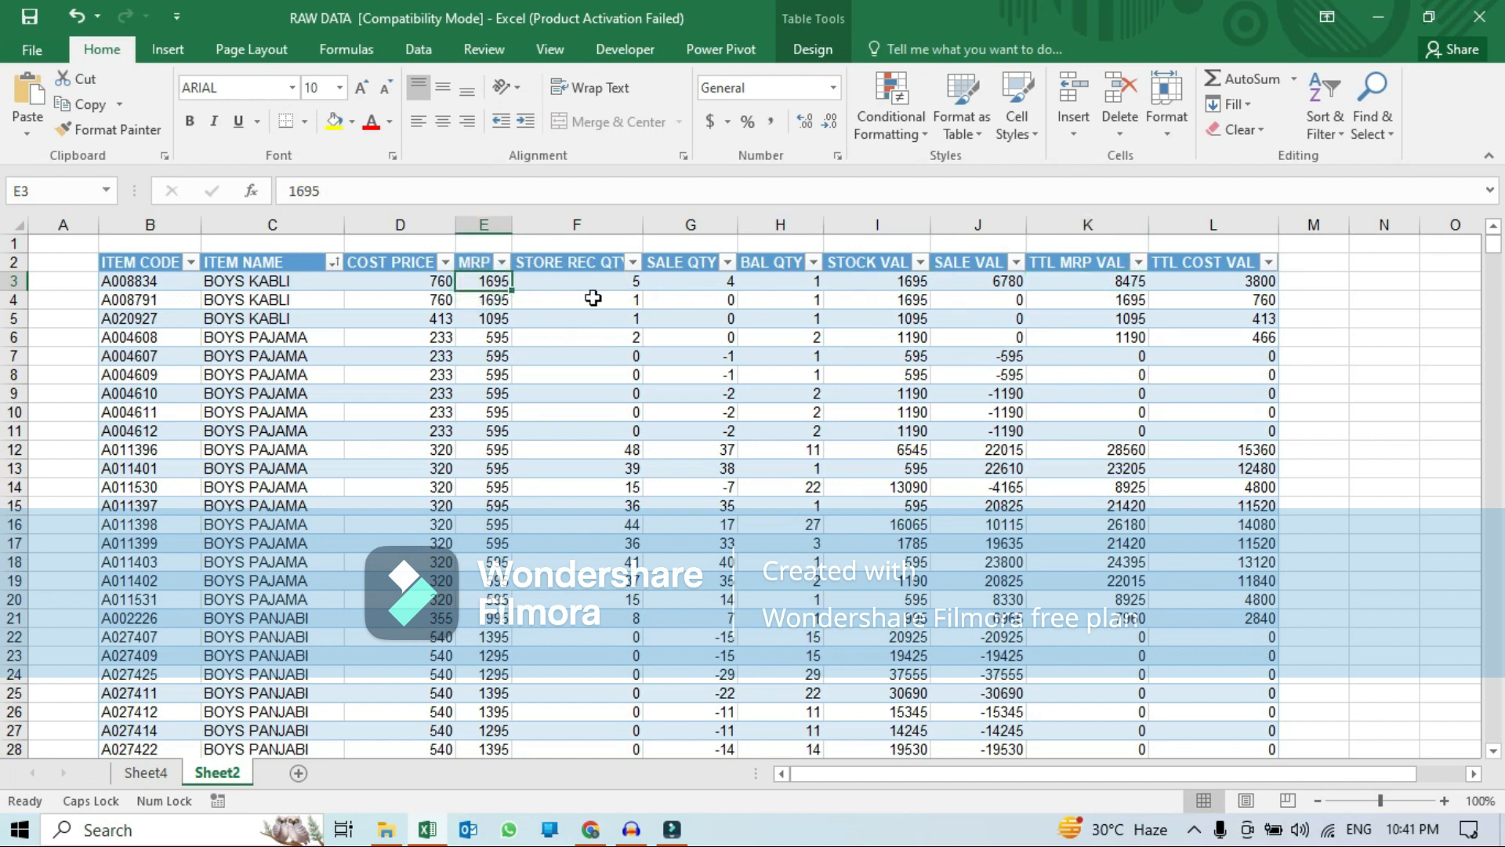
left_click(627, 282)
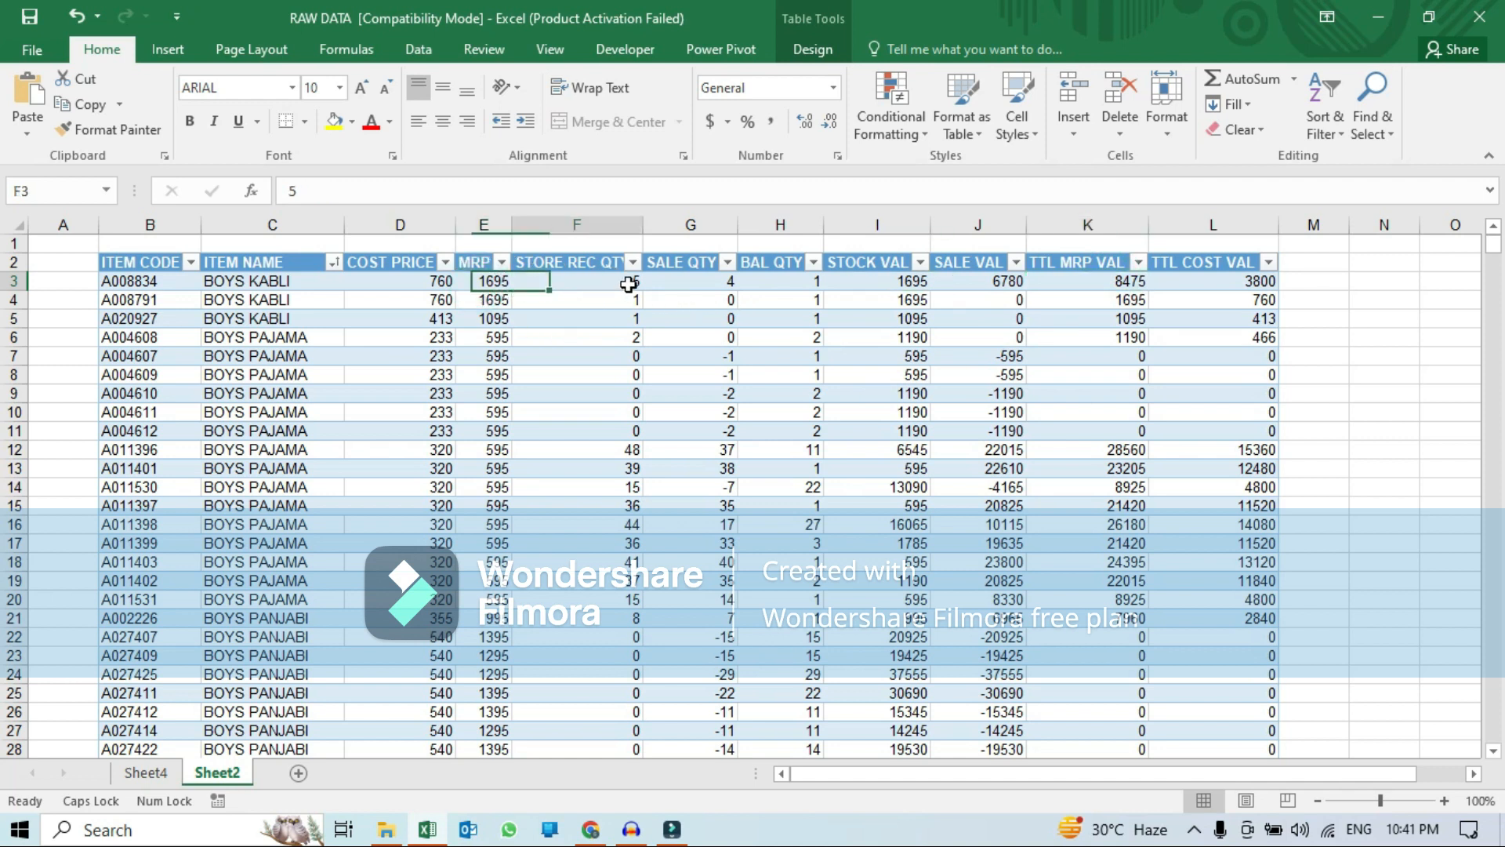
left_click(1089, 283)
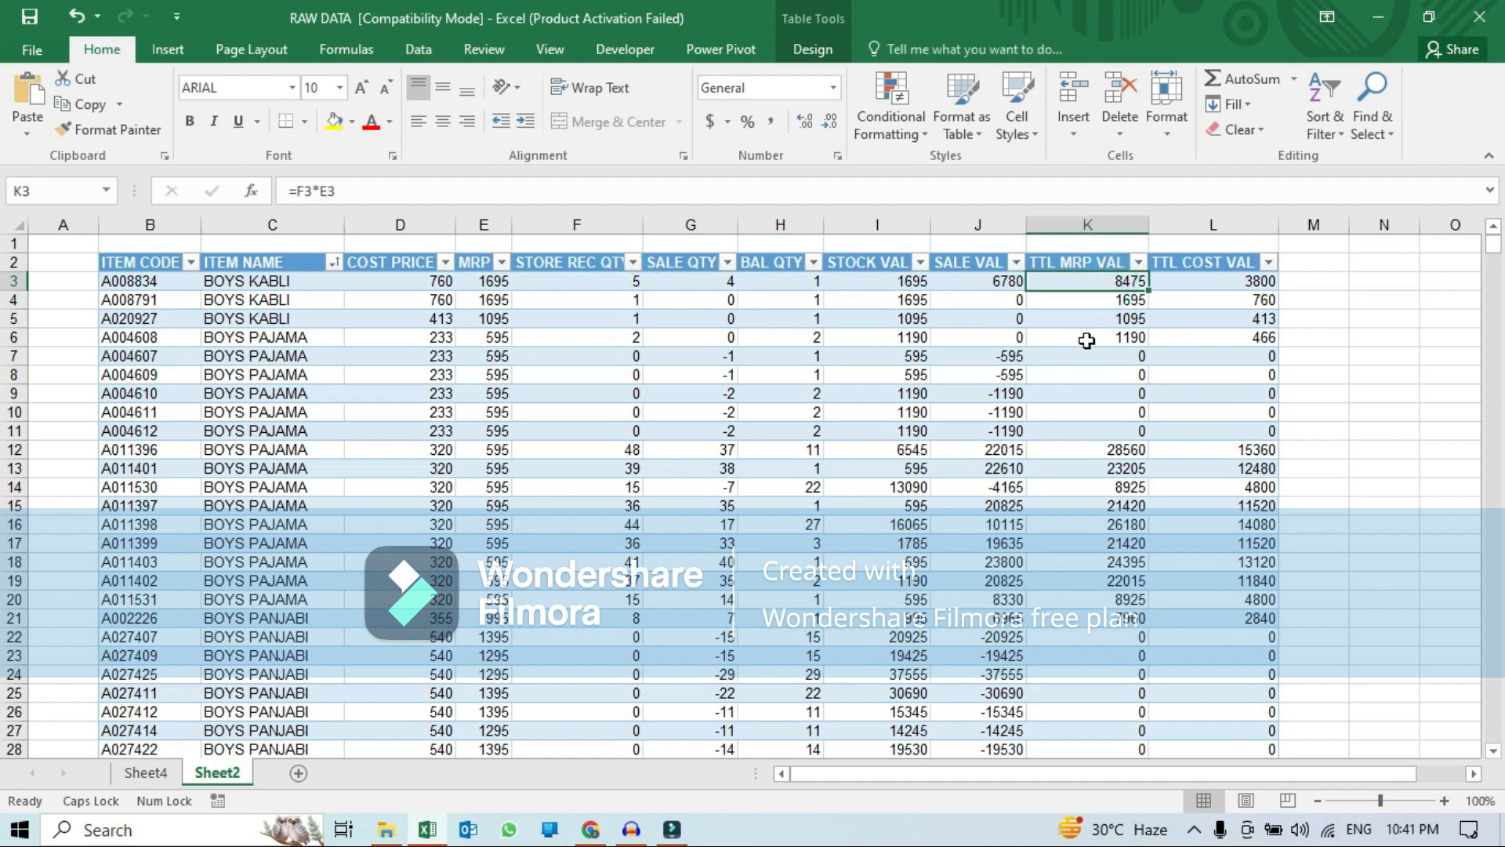
left_click(1200, 284)
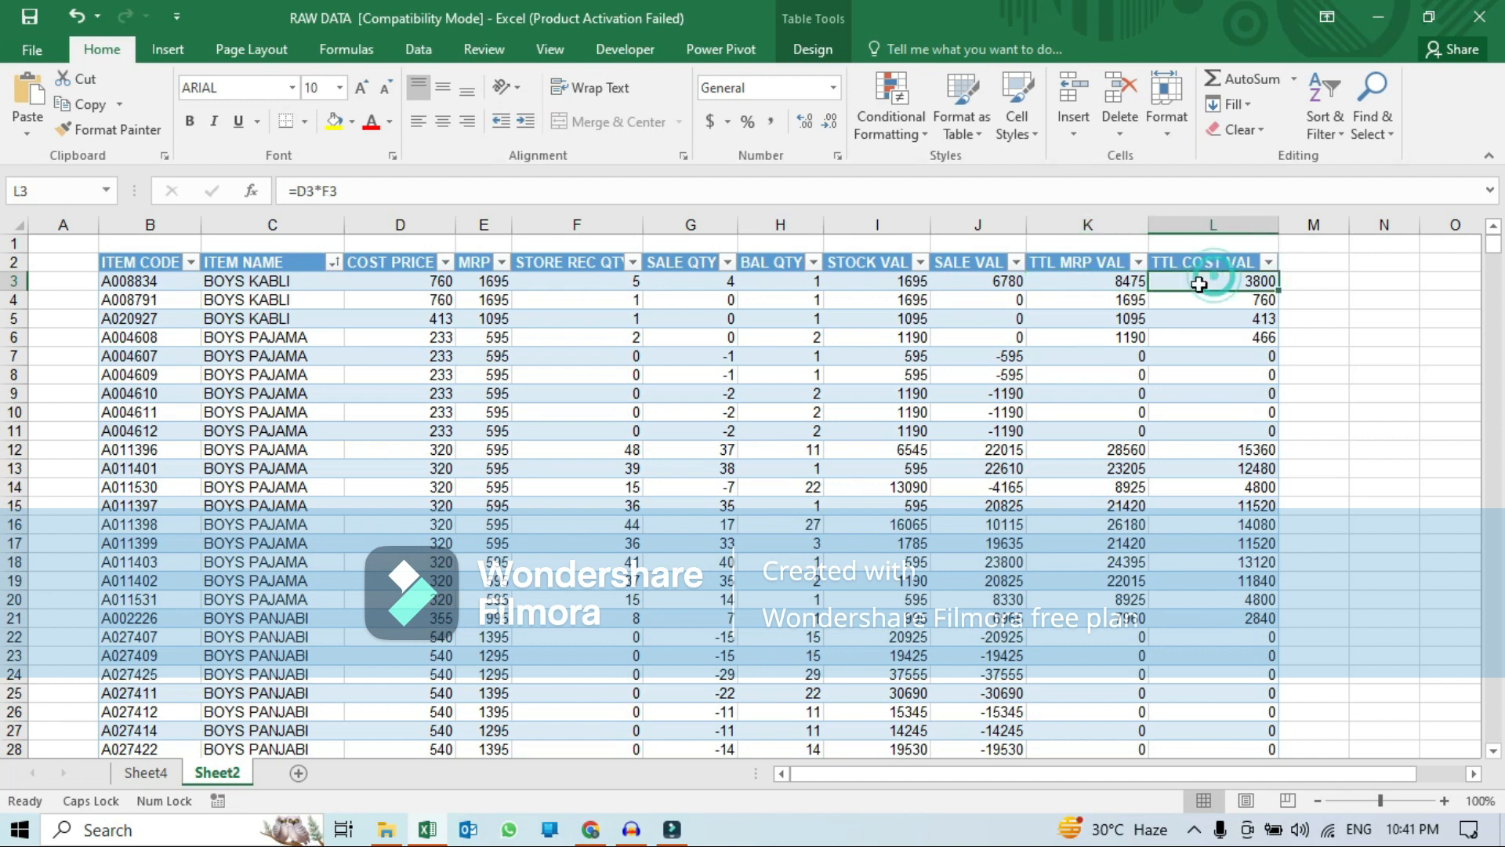
double_click(1213, 281)
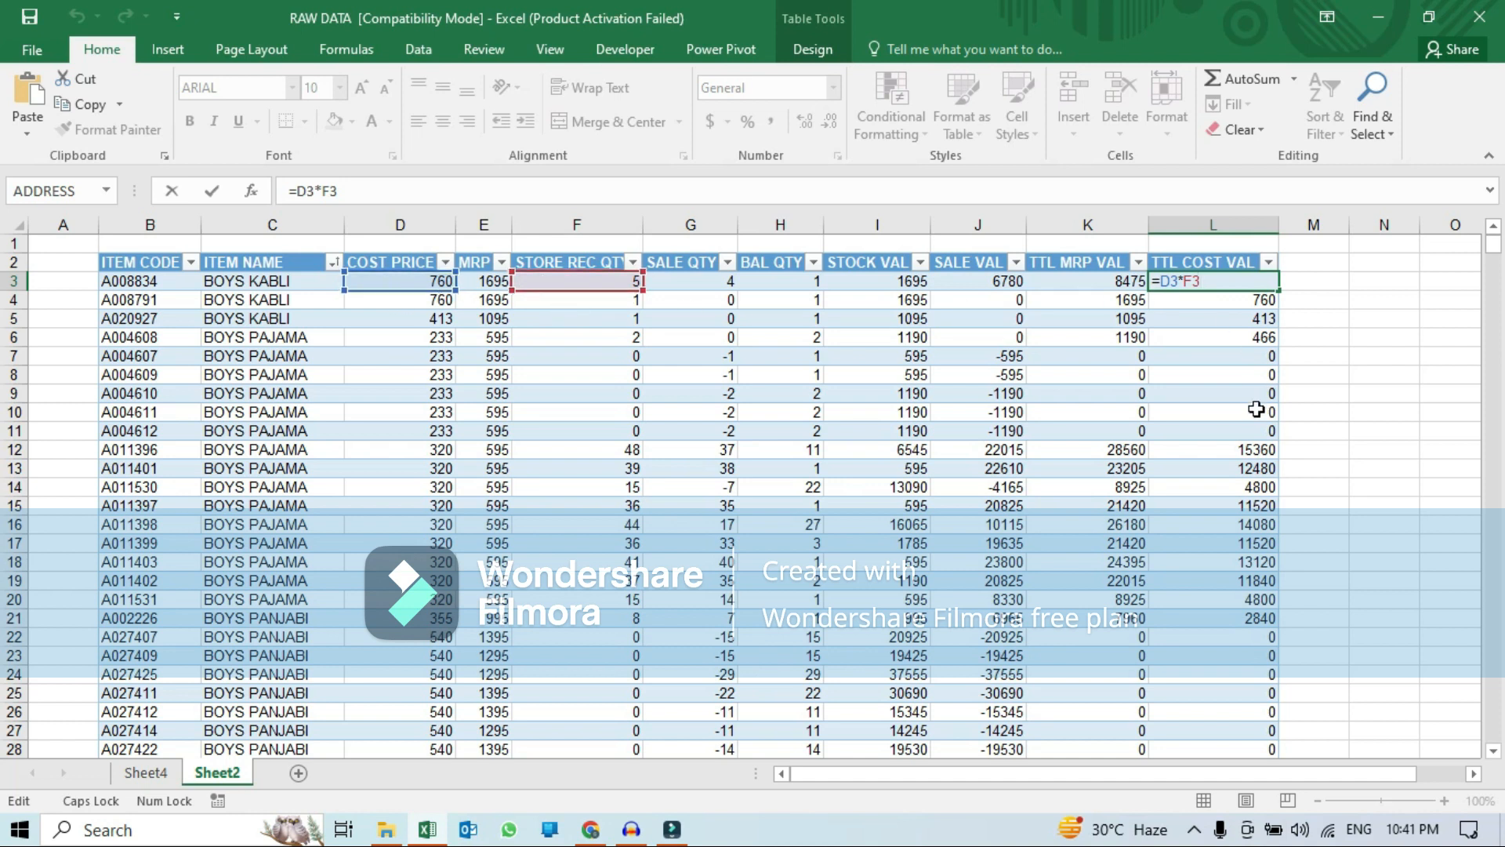
key("Return")
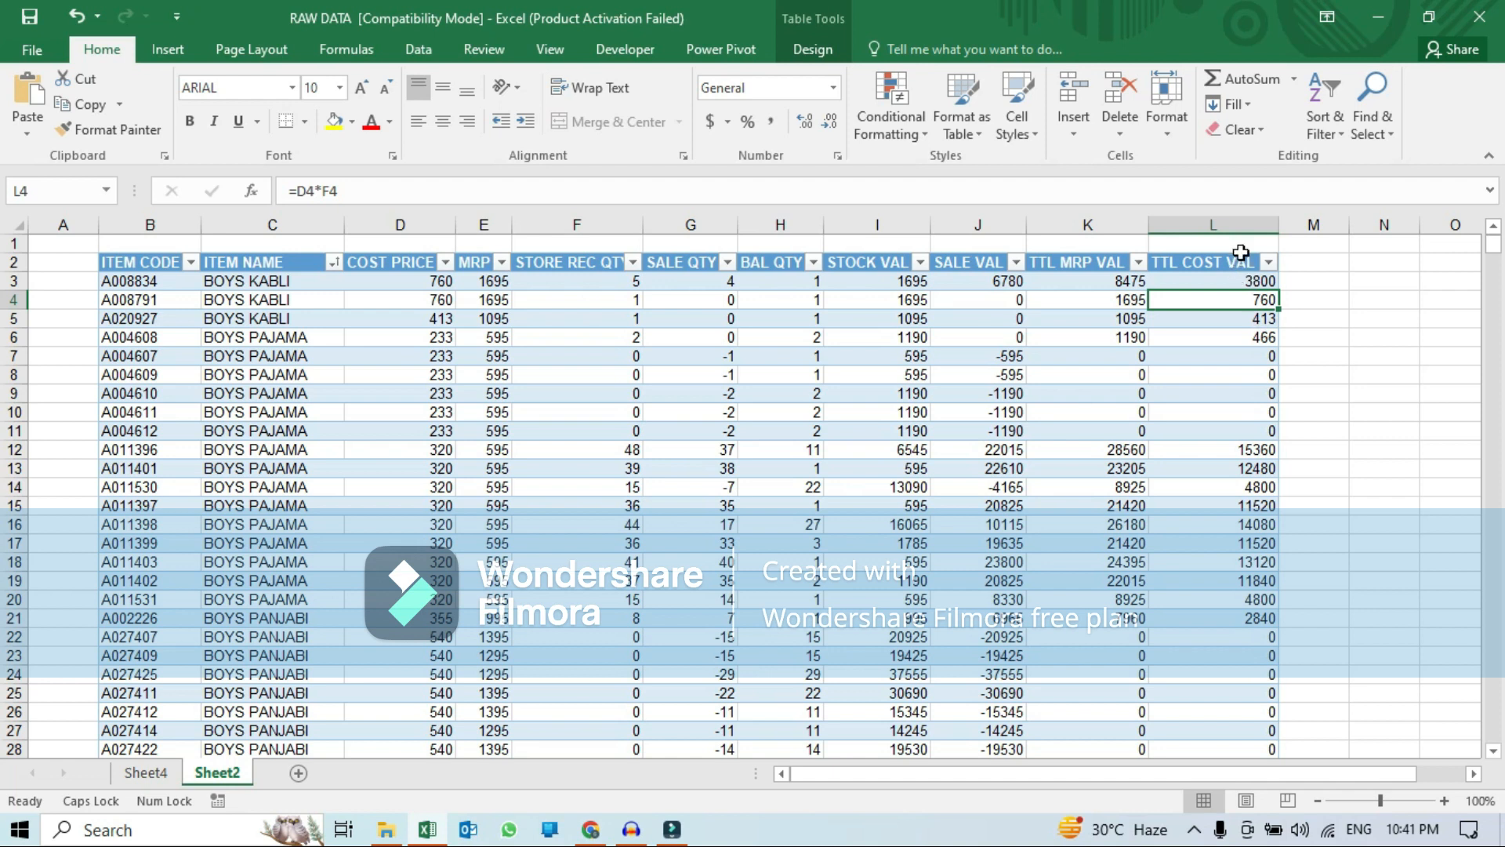
Review the full TTL COST VAL, TTL MRP VAL, SALE VAL and STOCK VAL columns one by one.
left_click(1241, 252)
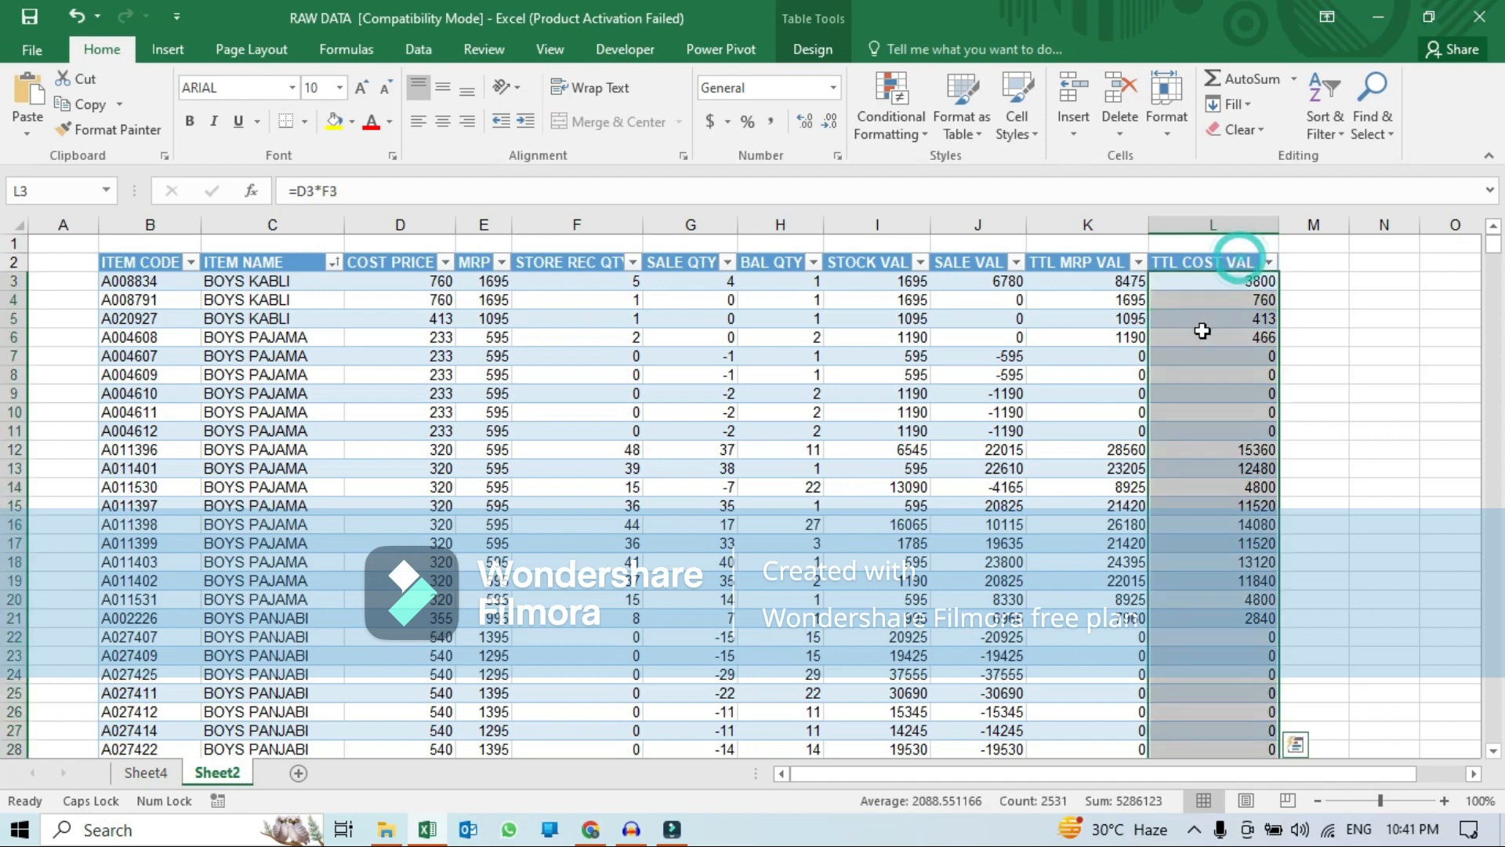
left_click(1106, 253)
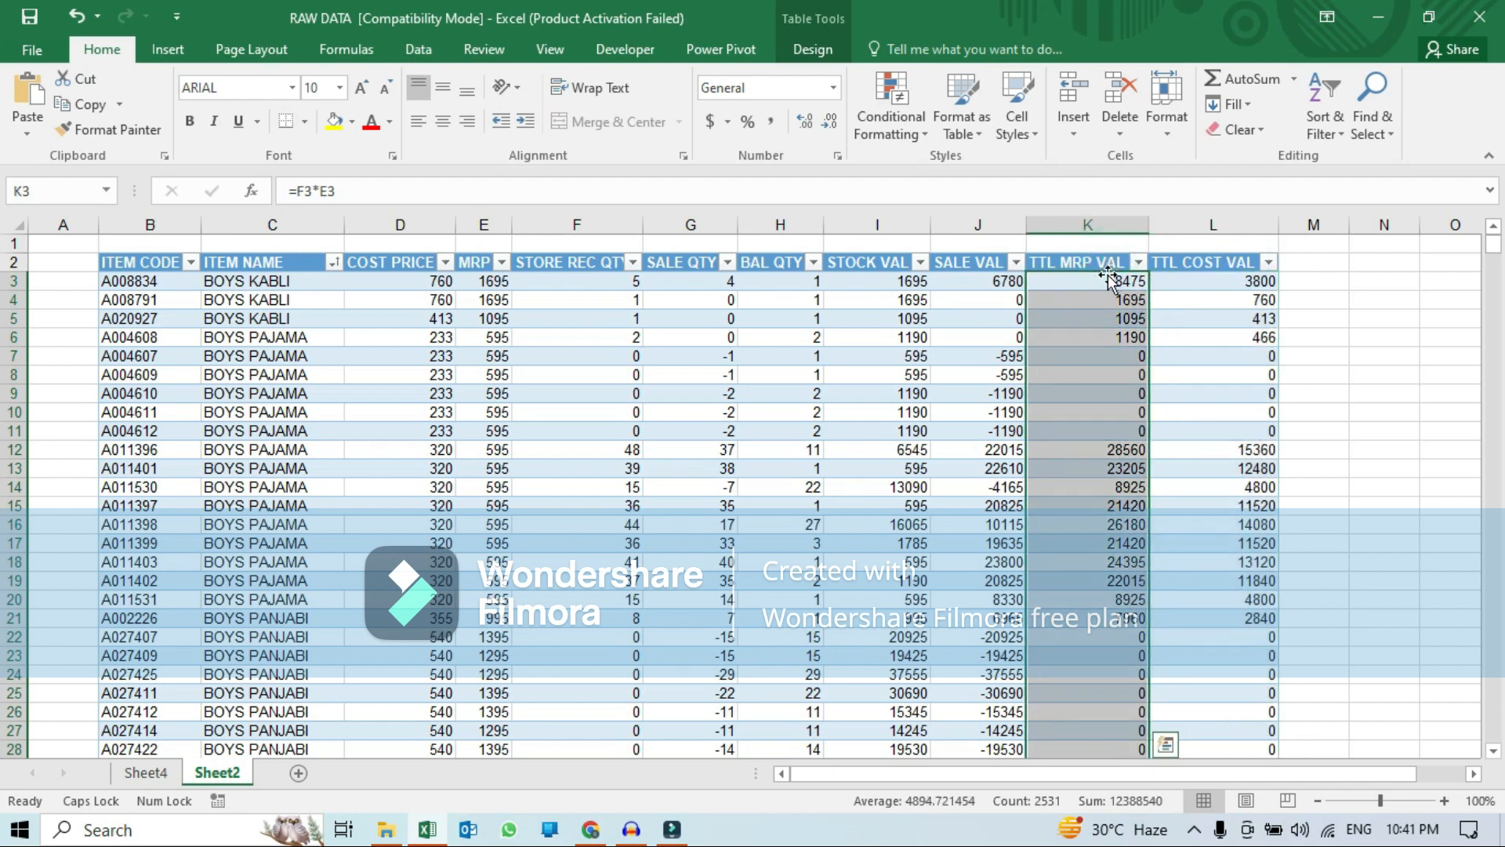
left_click(976, 253)
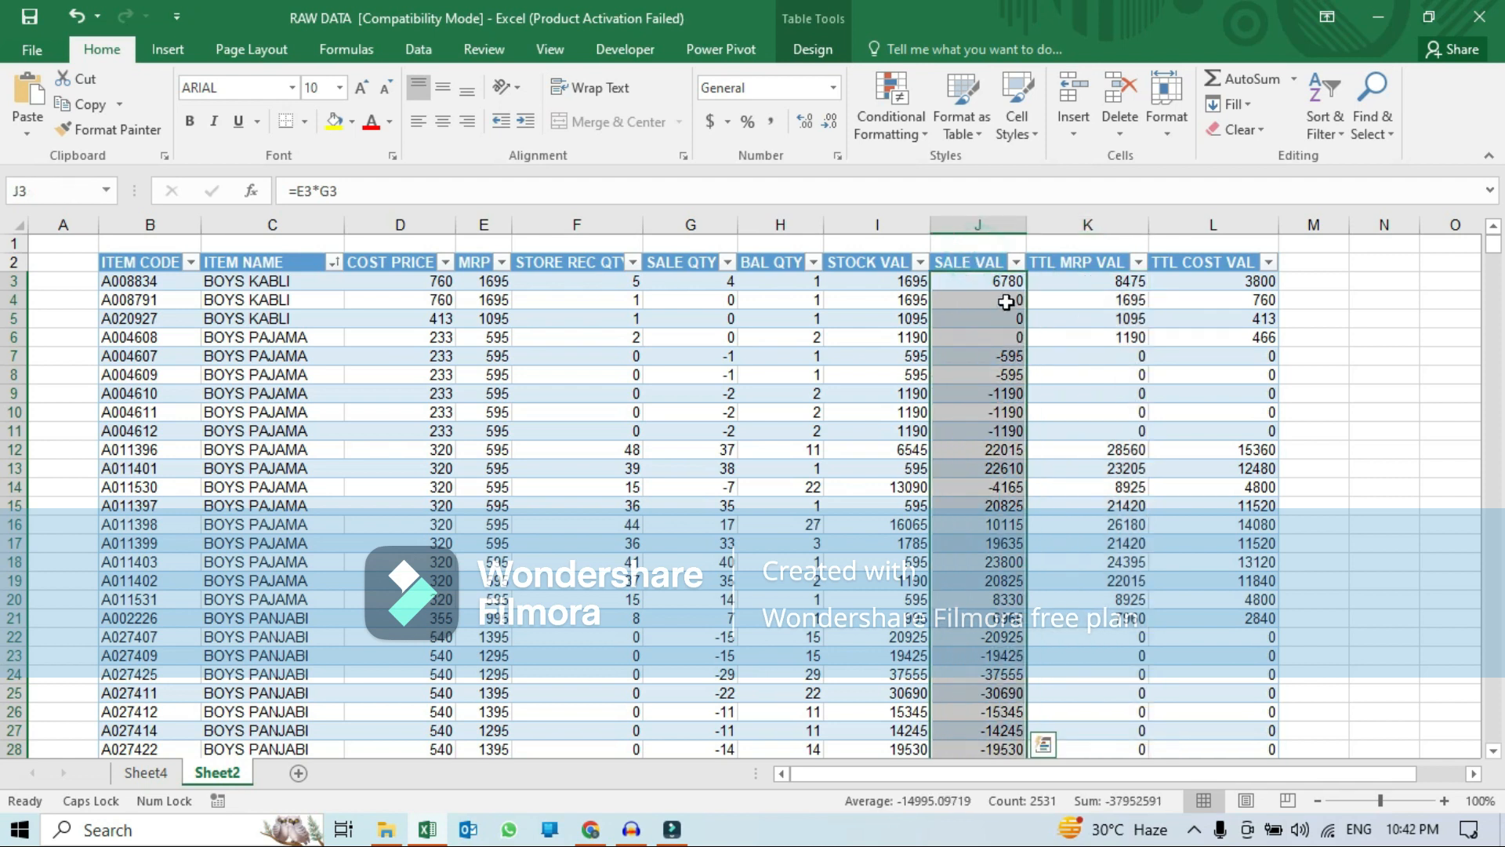
left_click(872, 252)
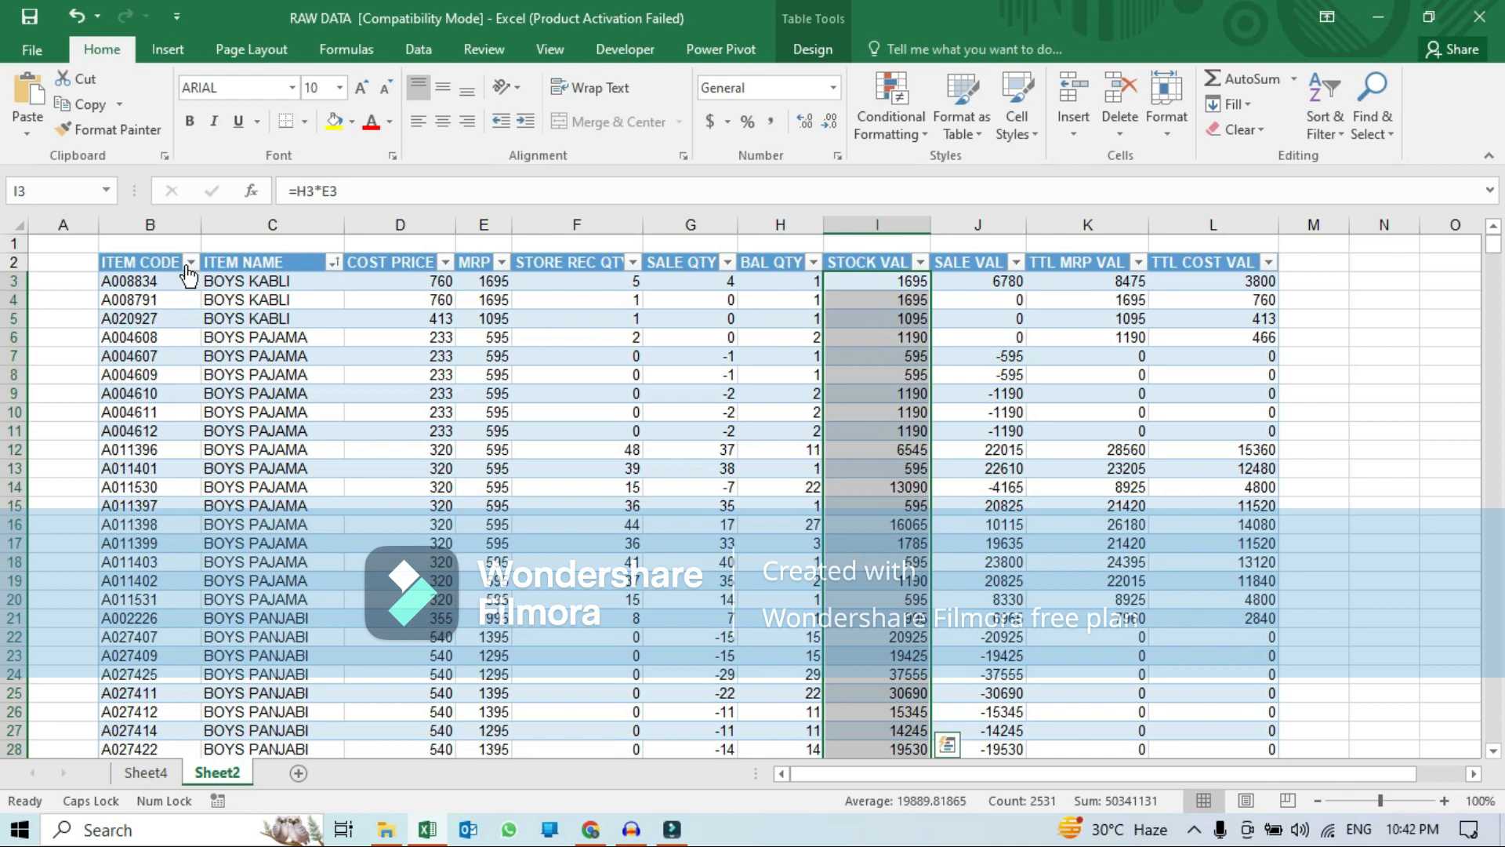
Filter the table to item code A008834 to view its single record, and clear the ITEM CODE filter.
left_click(144, 279)
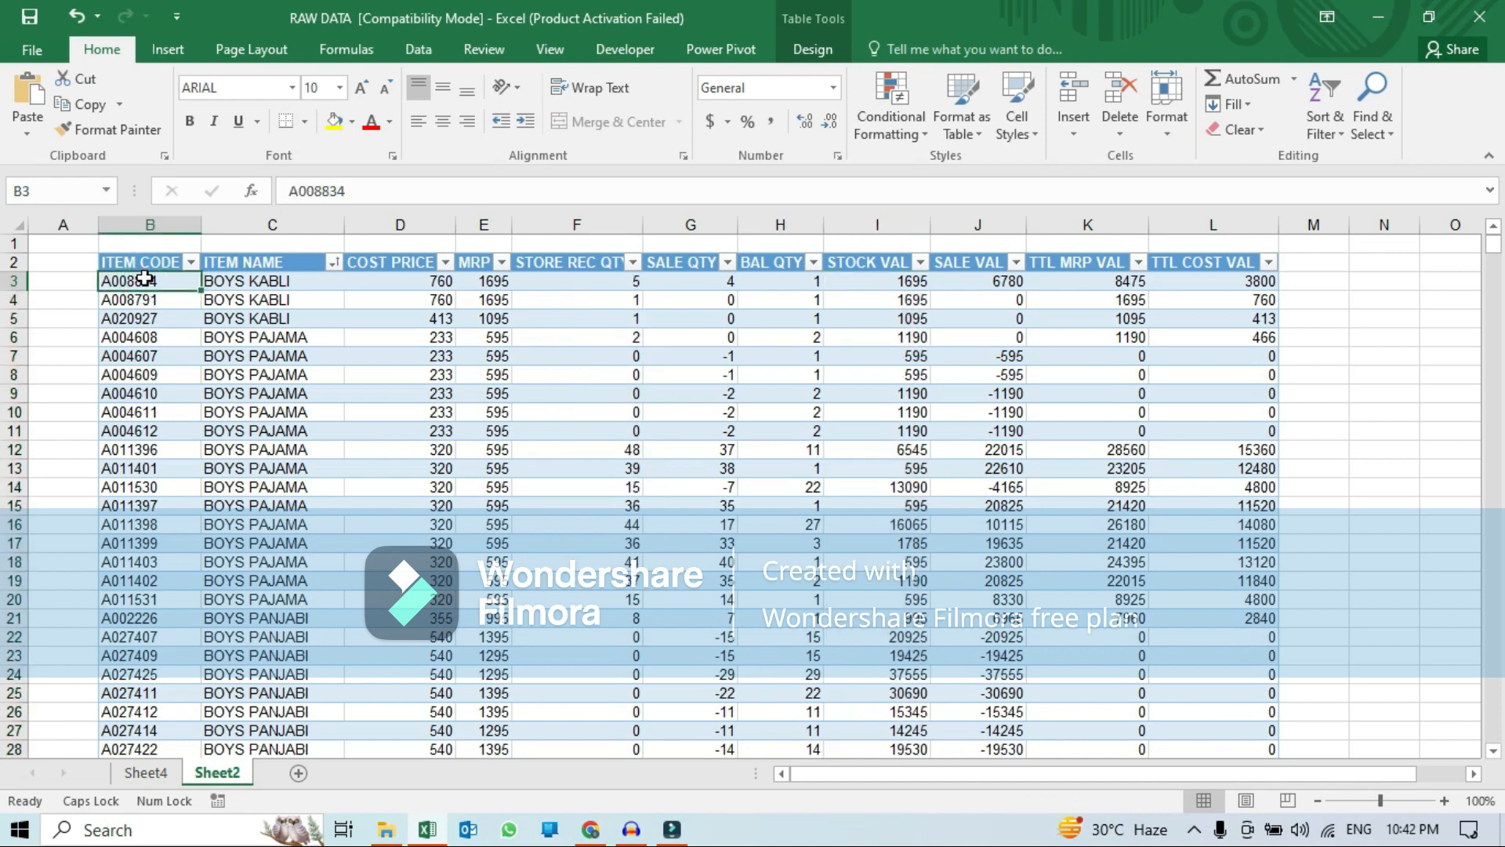
key("ctrl+c")
left_click(191, 263)
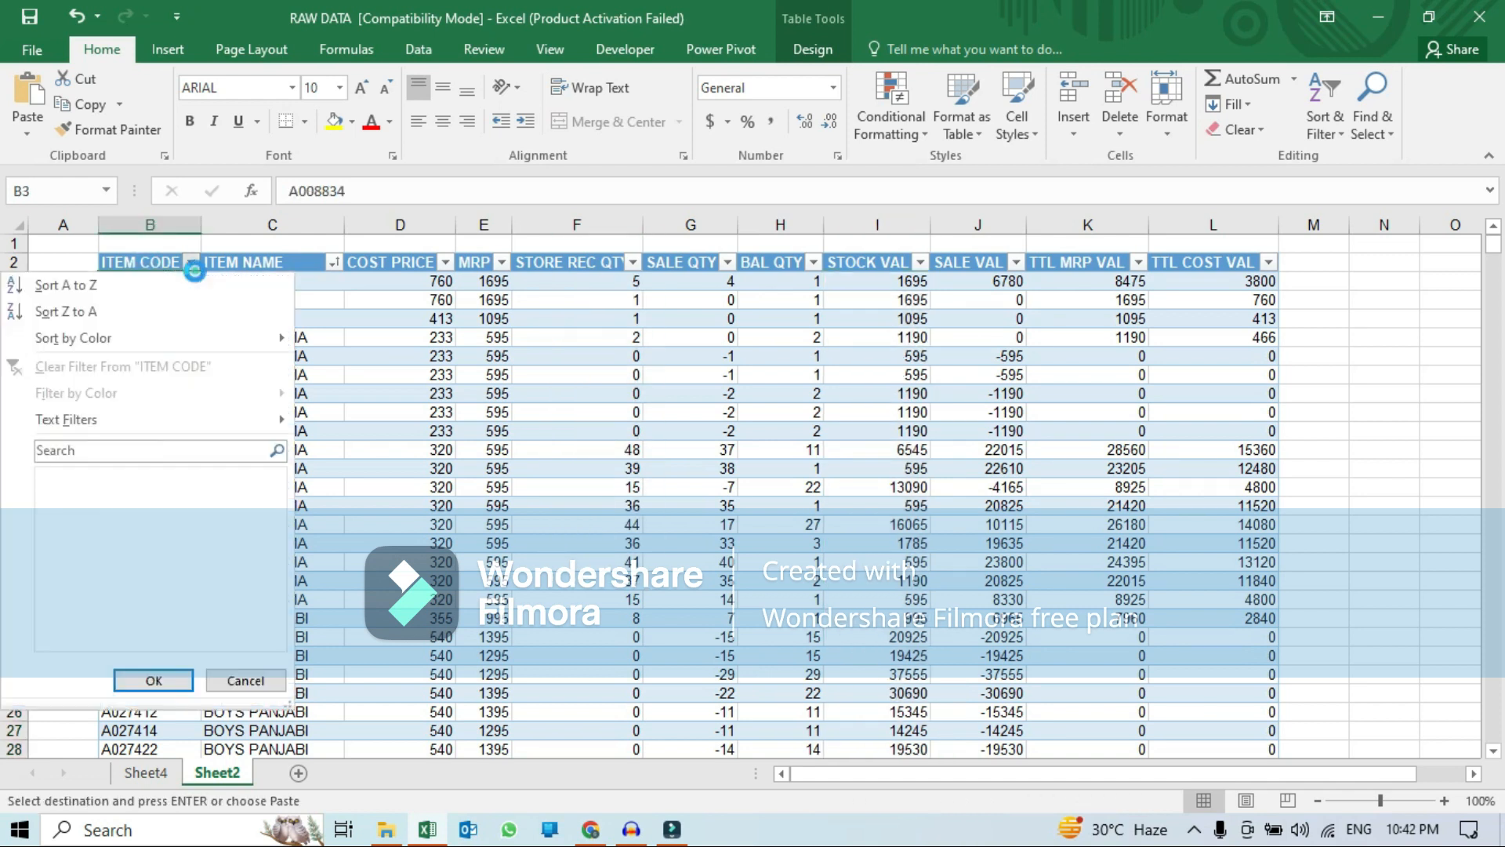
left_click(118, 449)
key("ctrl+v")
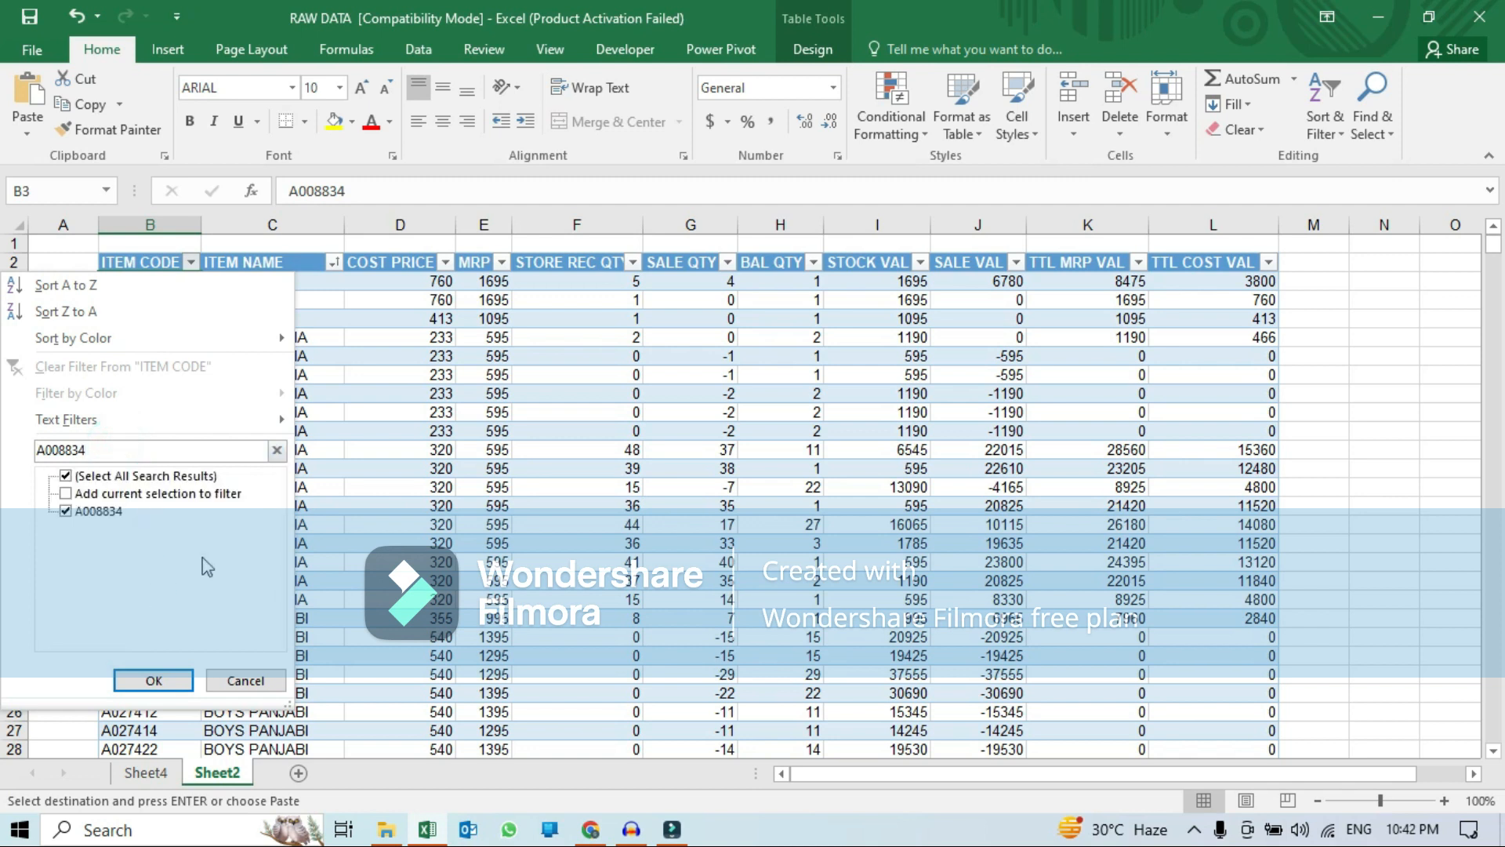
left_click(152, 680)
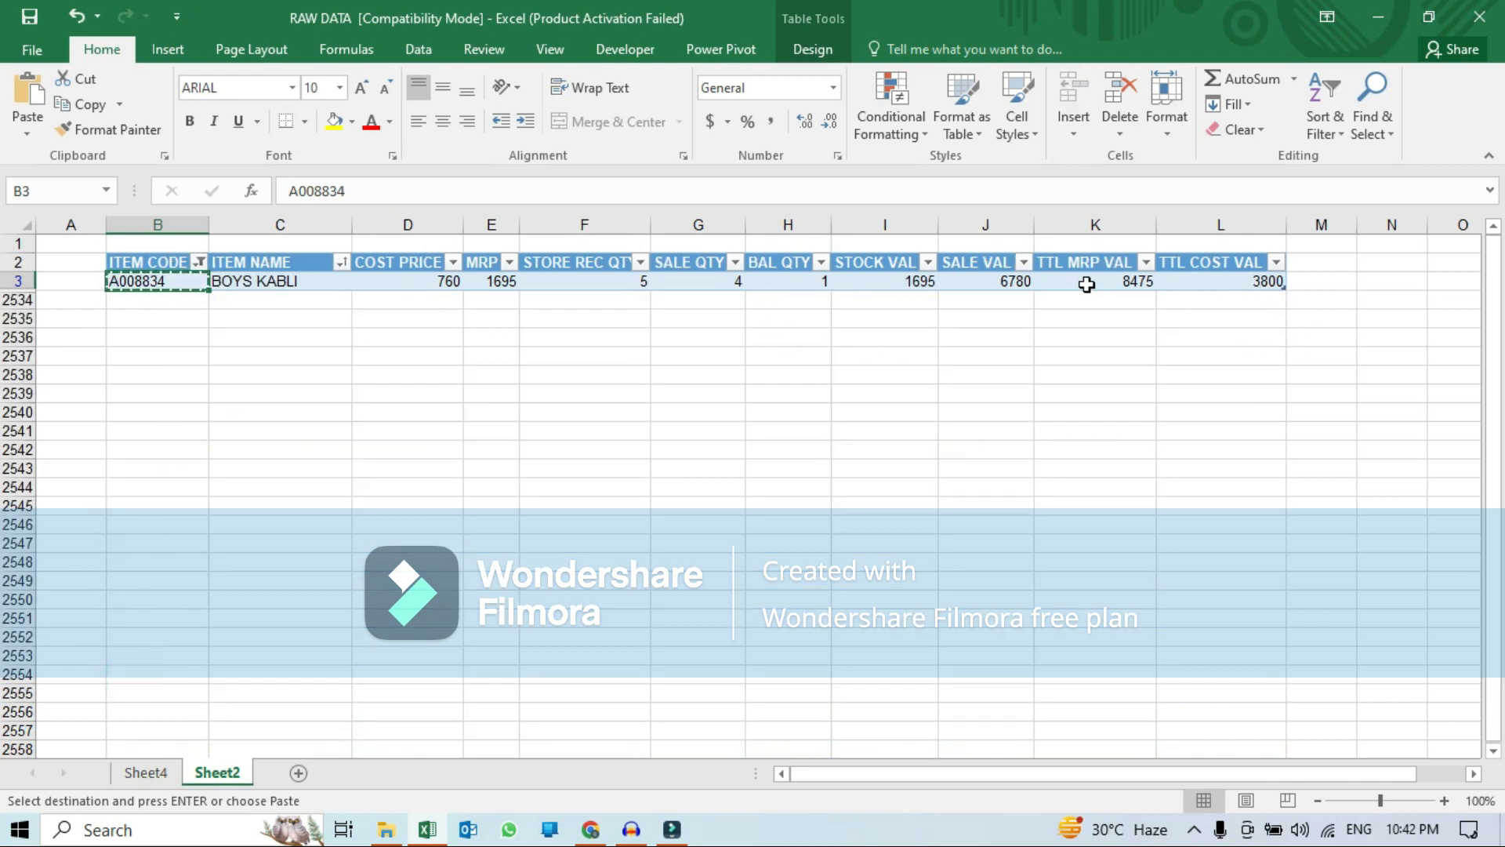
left_click(196, 267)
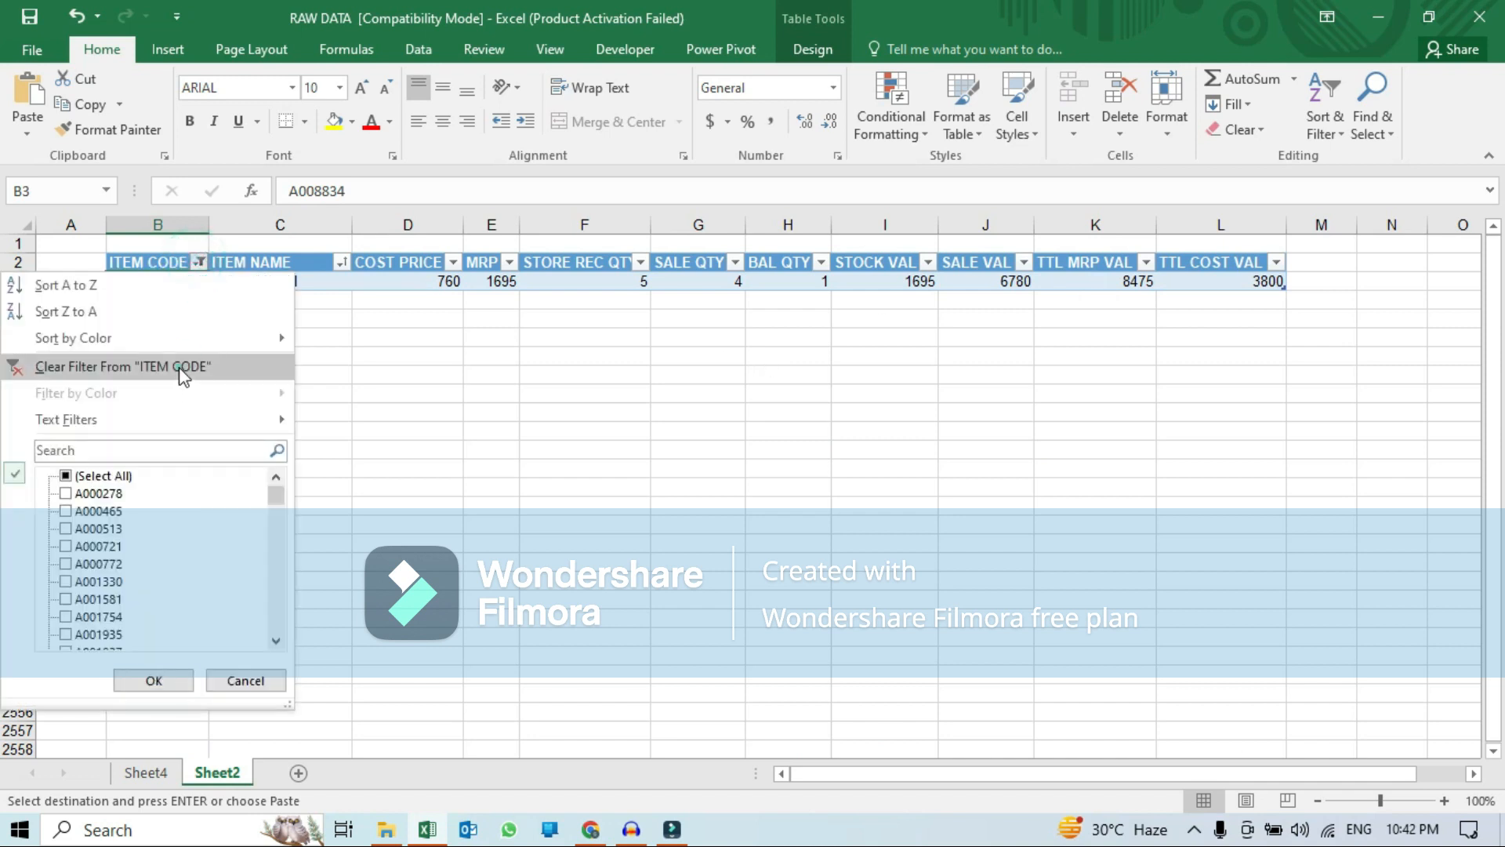
left_click(180, 370)
Add a new table column headed P/L in cell M2, directly after TTL COST VAL.
left_click(1313, 280)
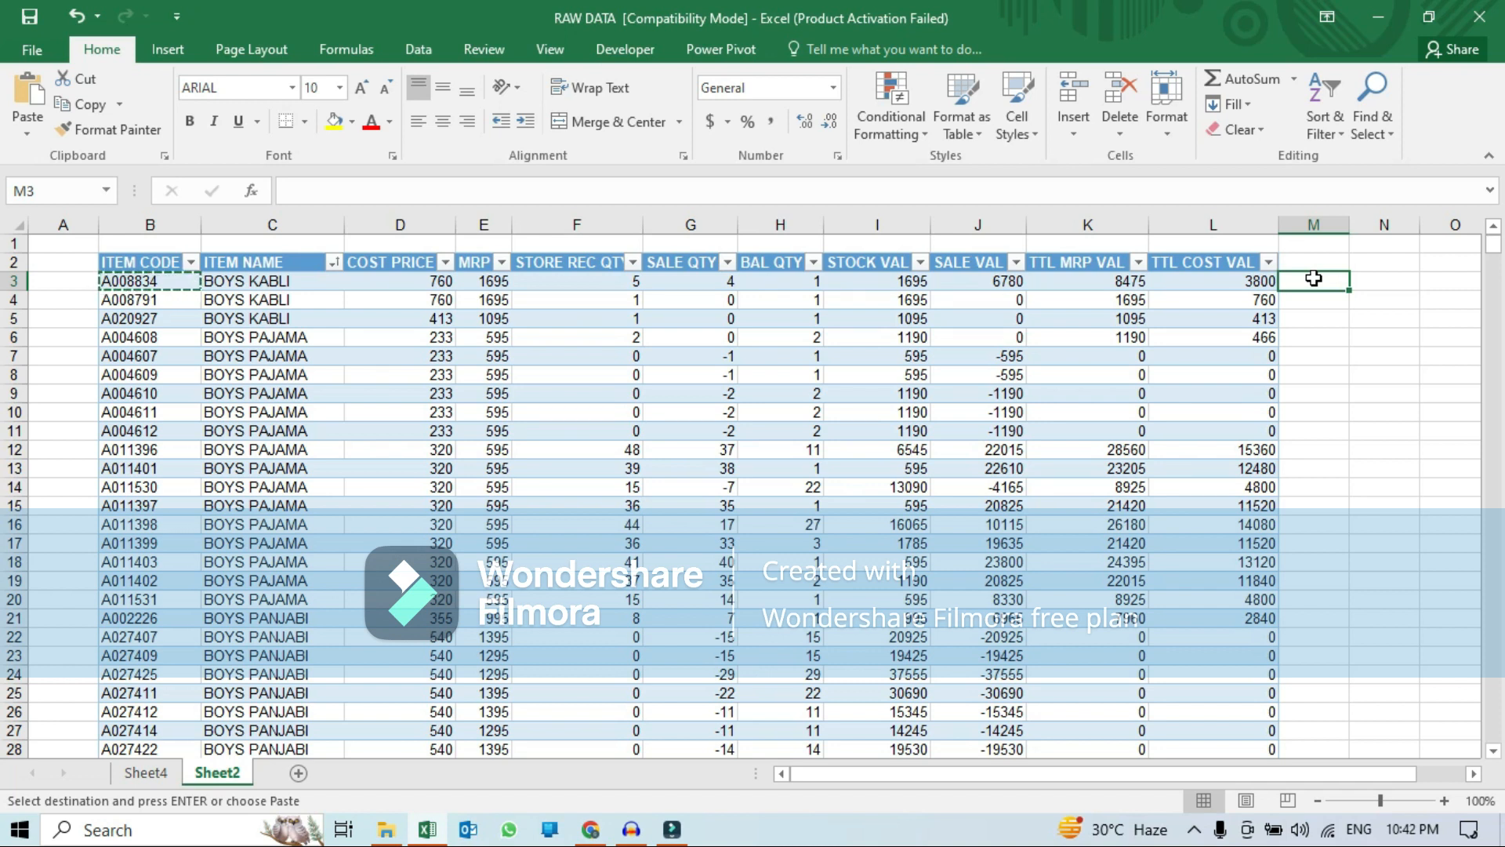
left_click(1316, 261)
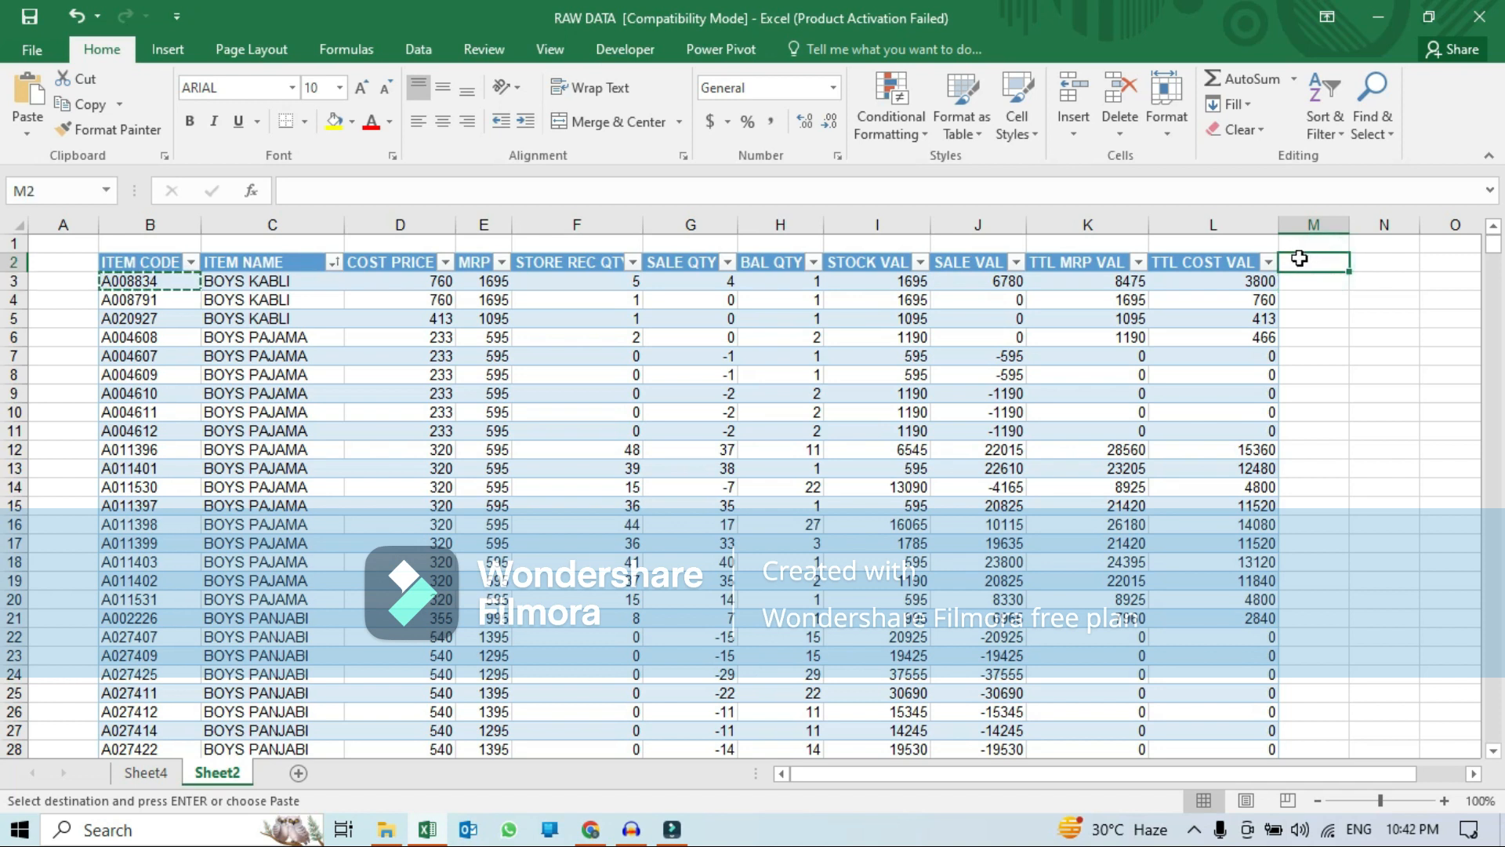
type("P")
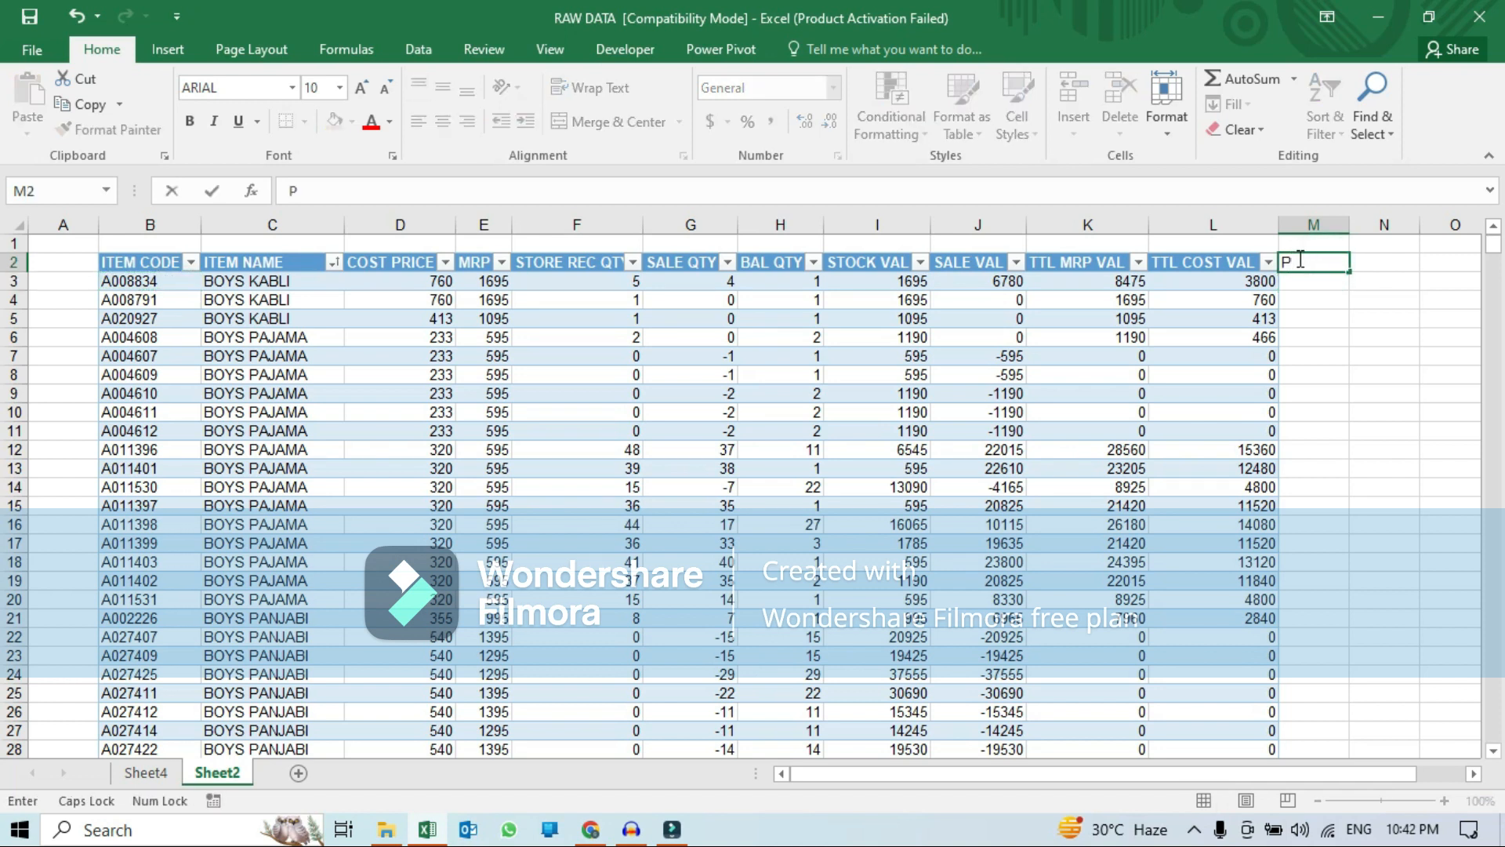
type("/L")
key("Return")
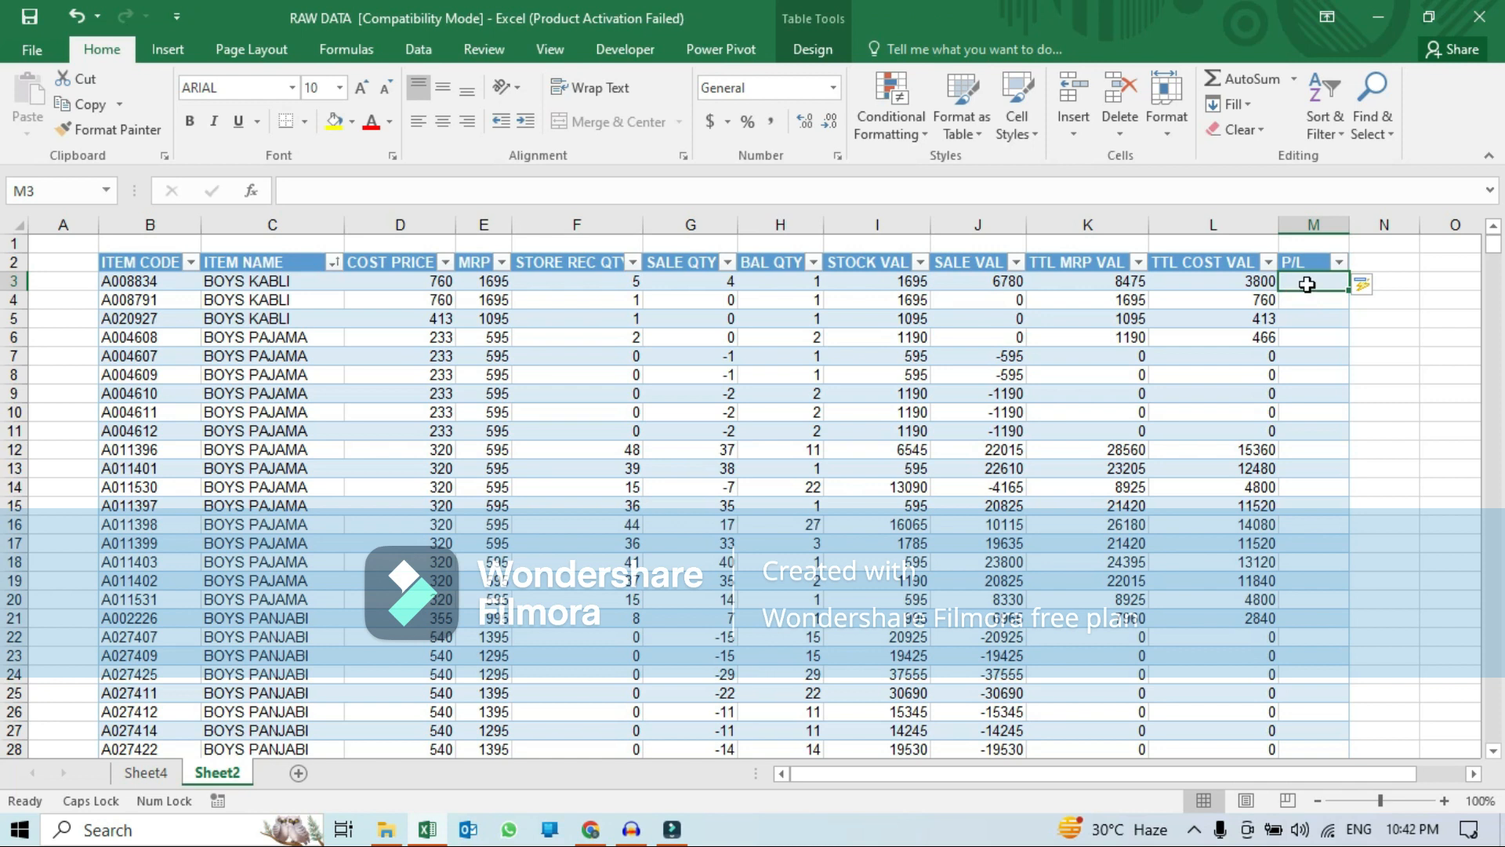
Calculate P/L in M3 with the formula =J3-L3 and apply that formula to the whole column.
type("=")
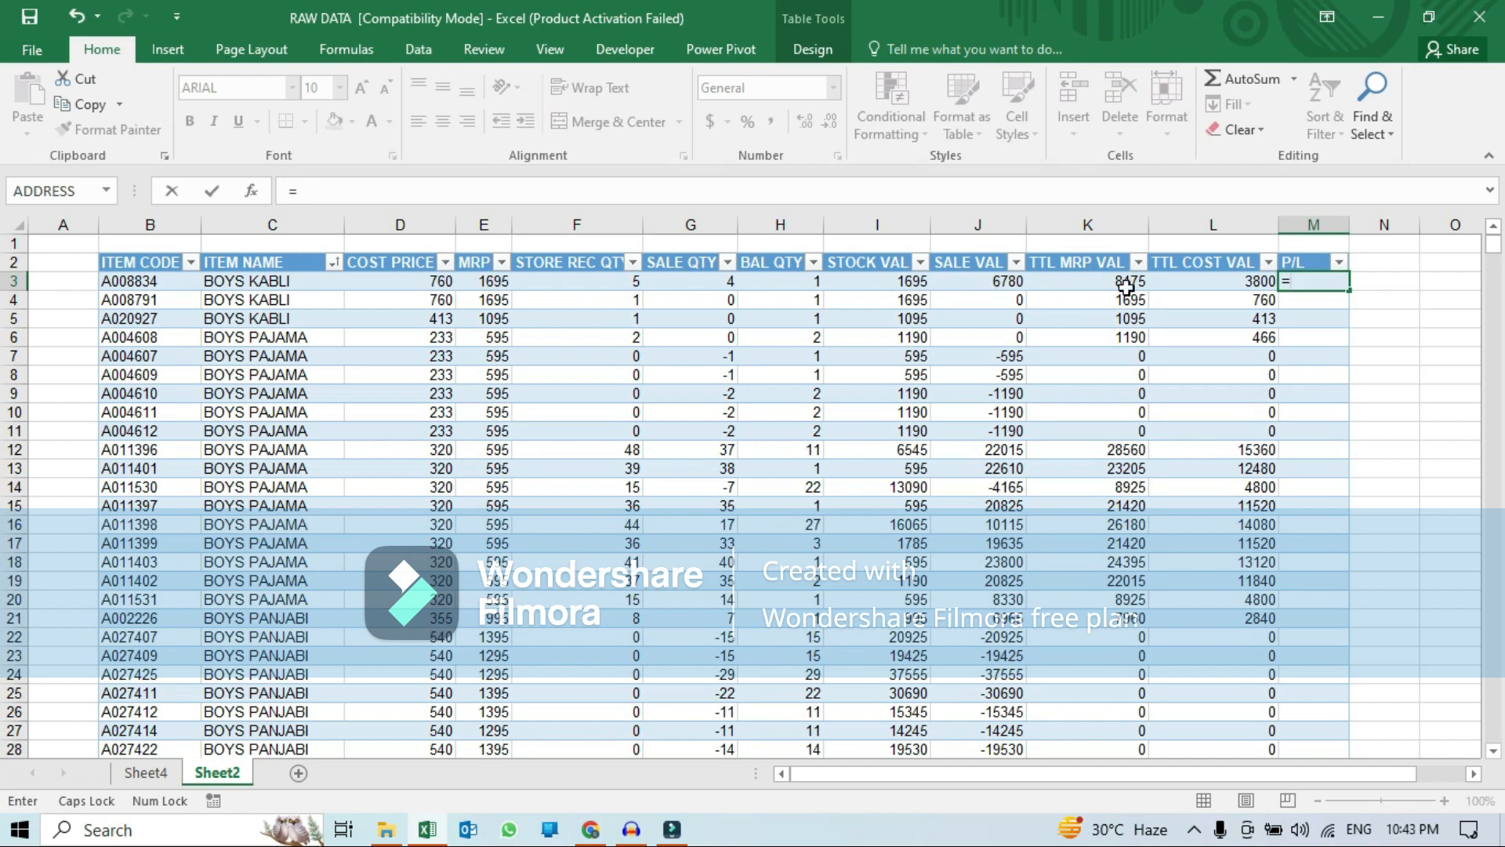
left_click(969, 280)
type("-")
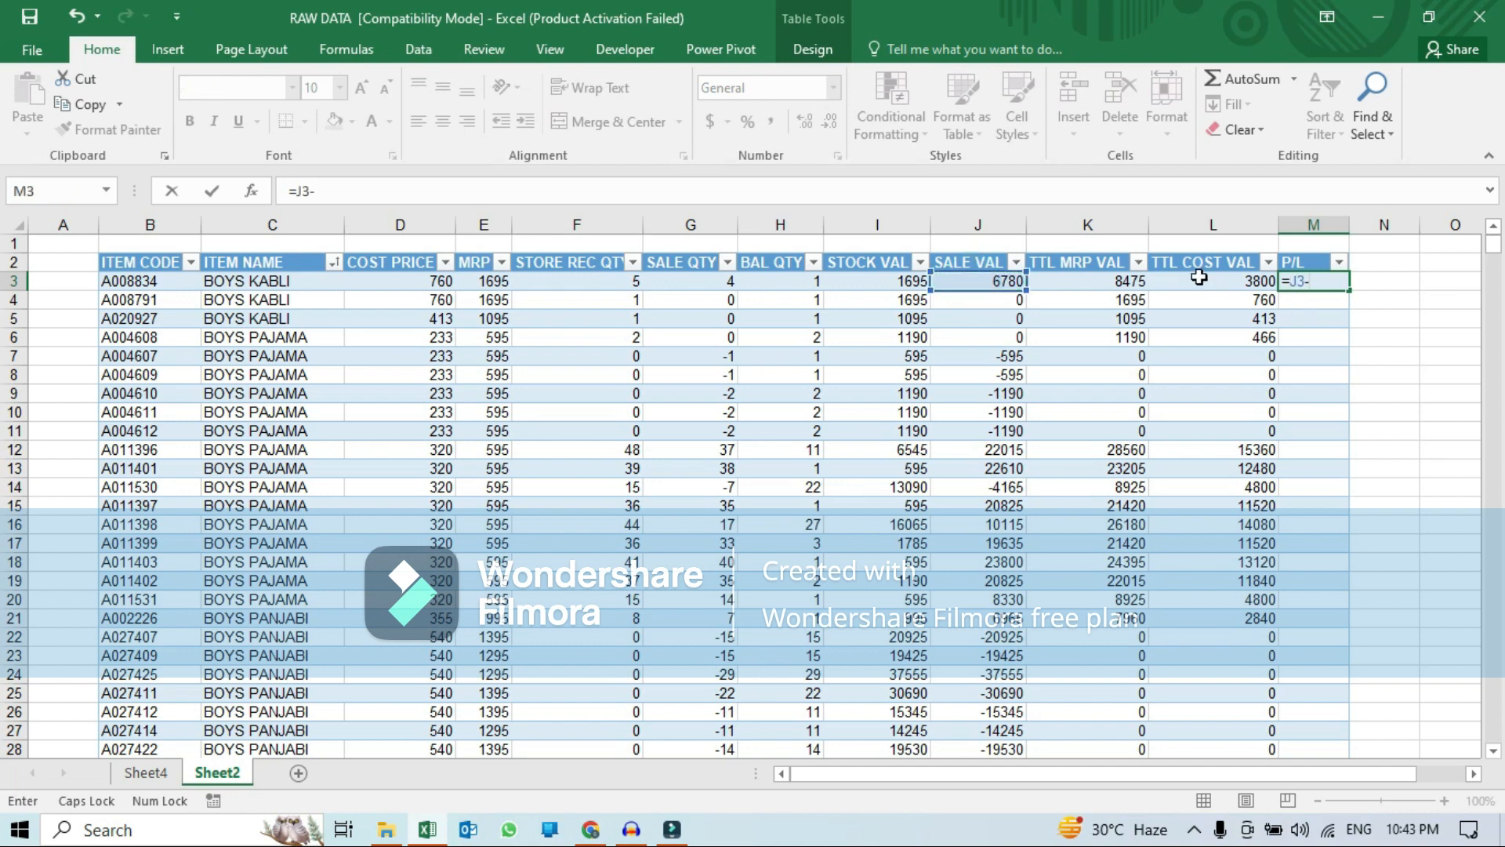
left_click(1206, 279)
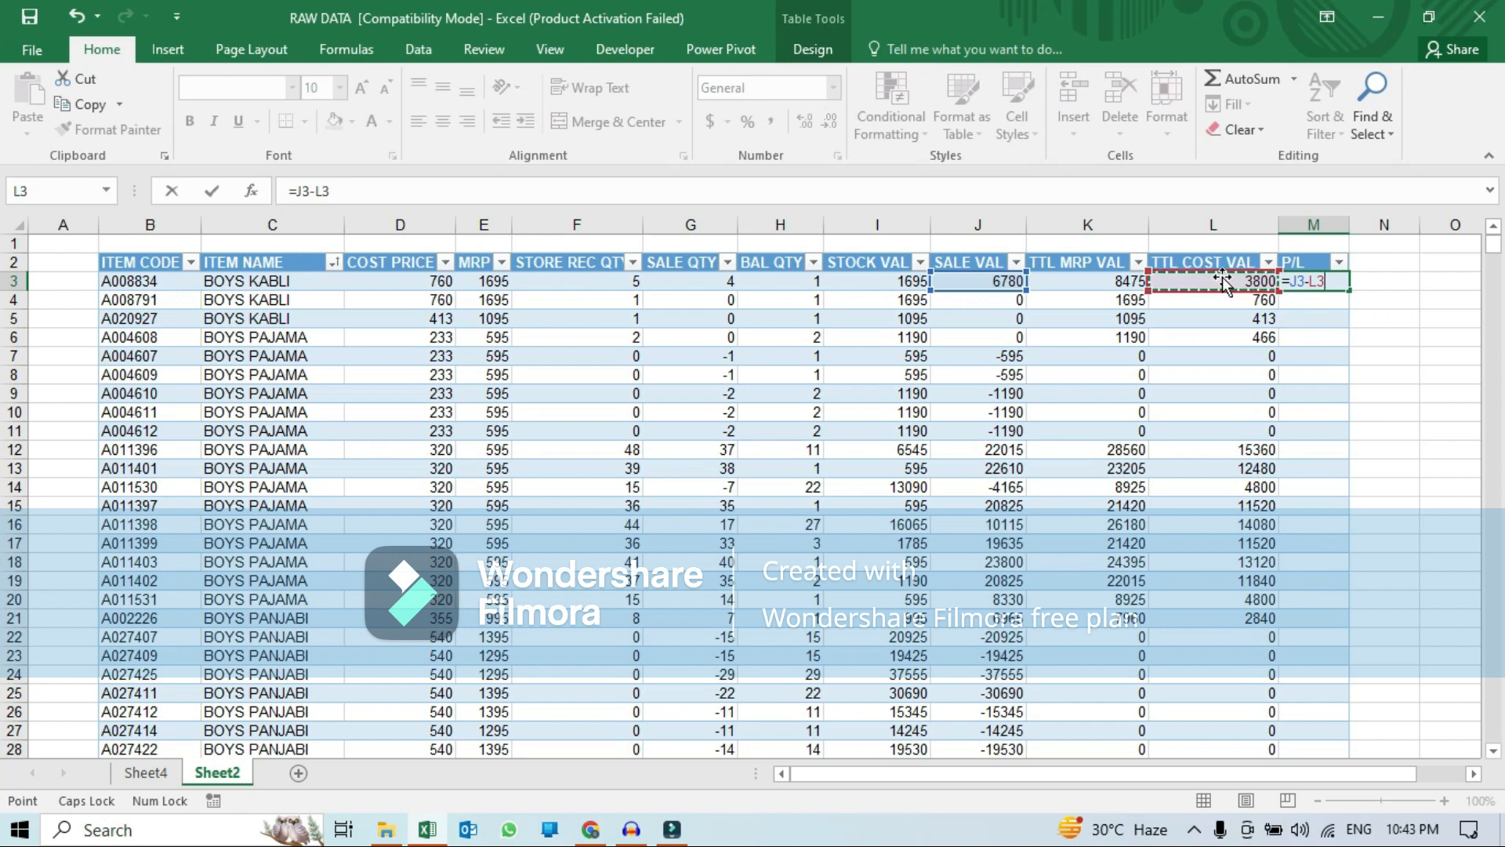
key("Return")
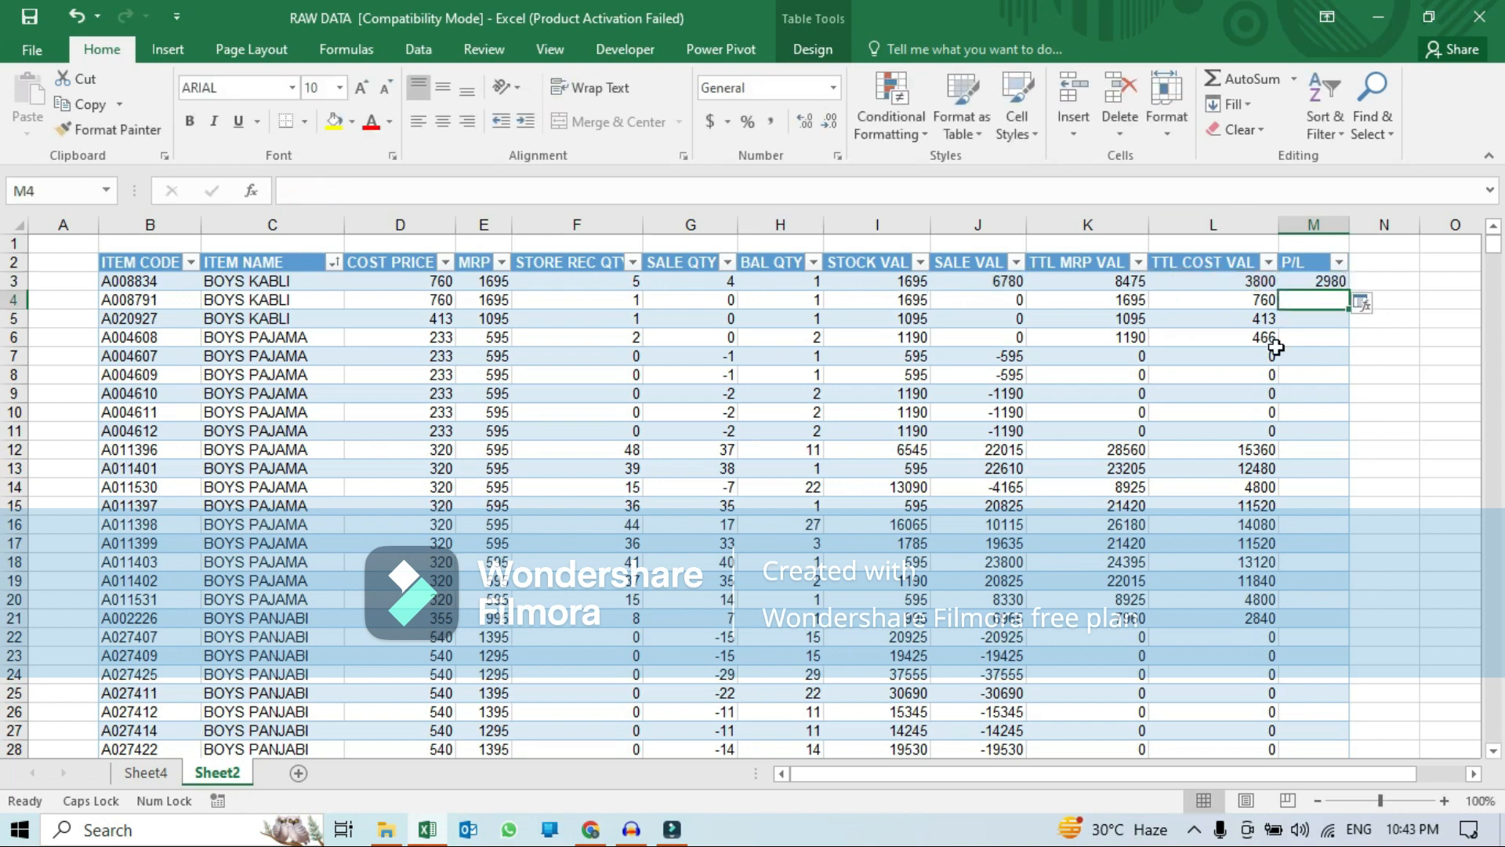
left_click(1377, 313)
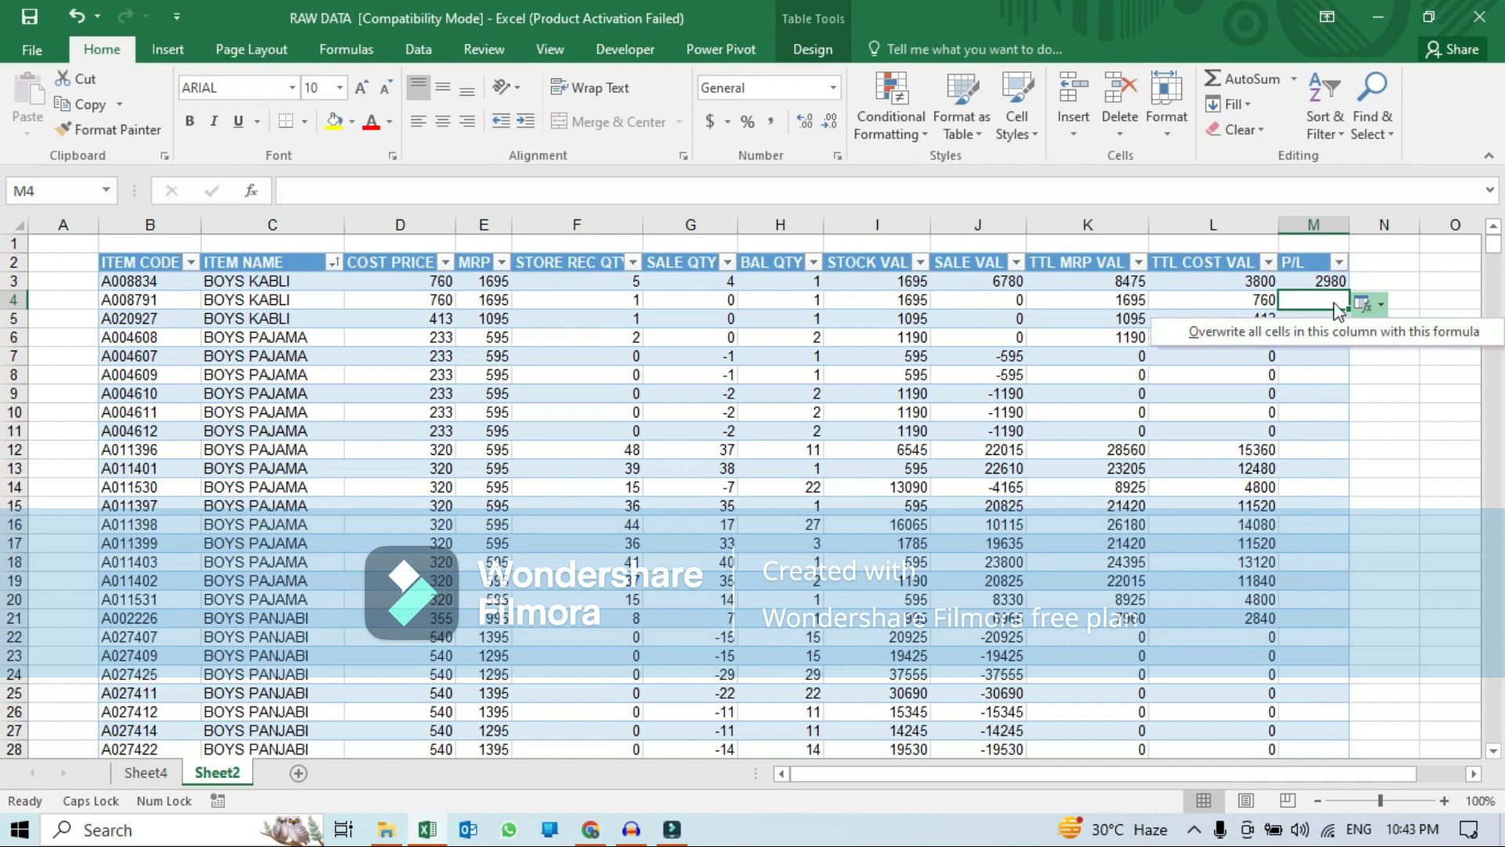
left_click(1360, 333)
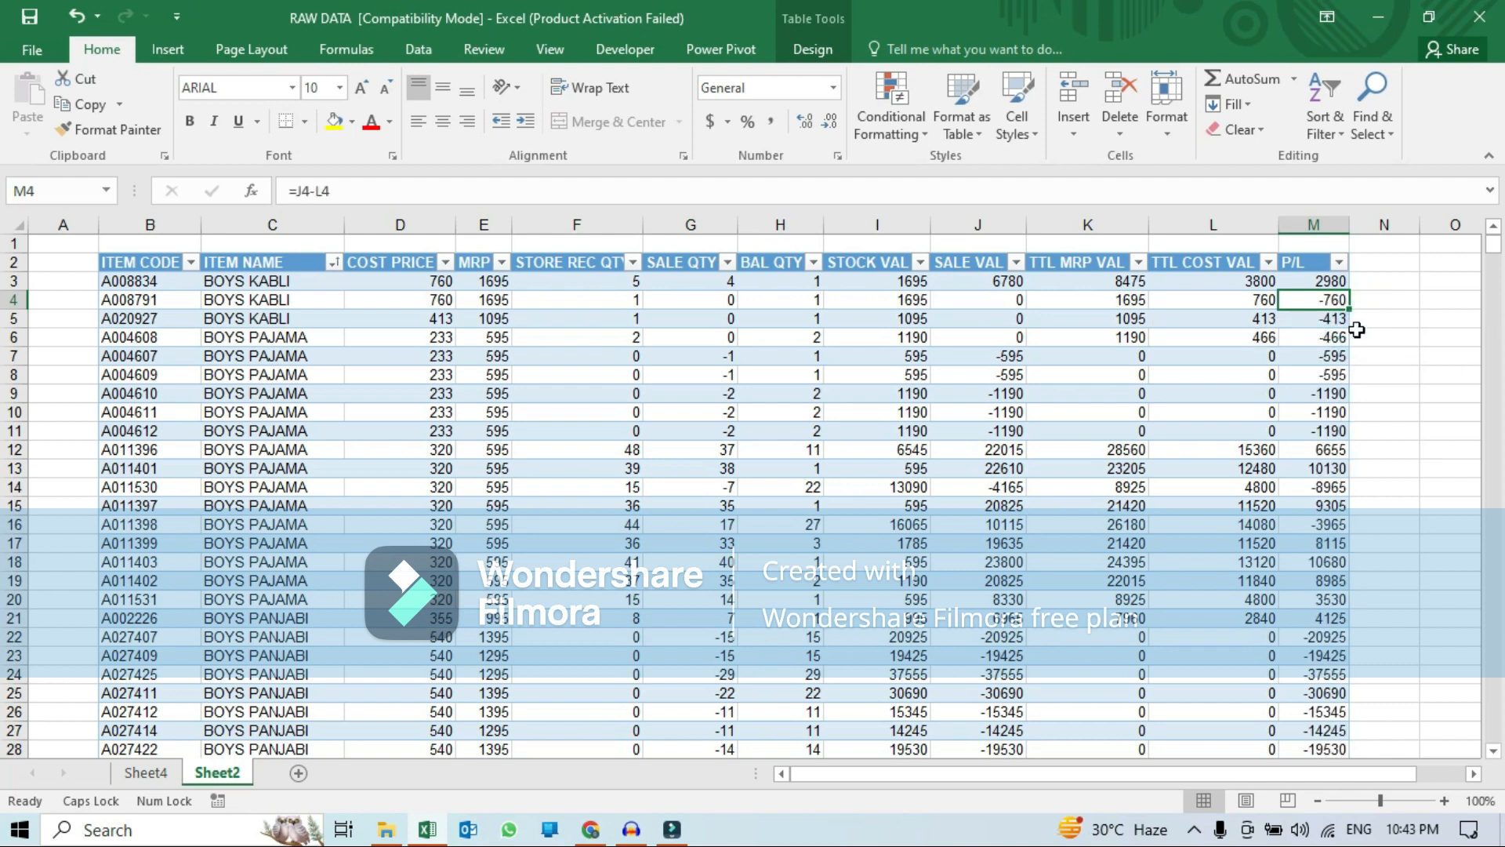
left_click(1314, 280)
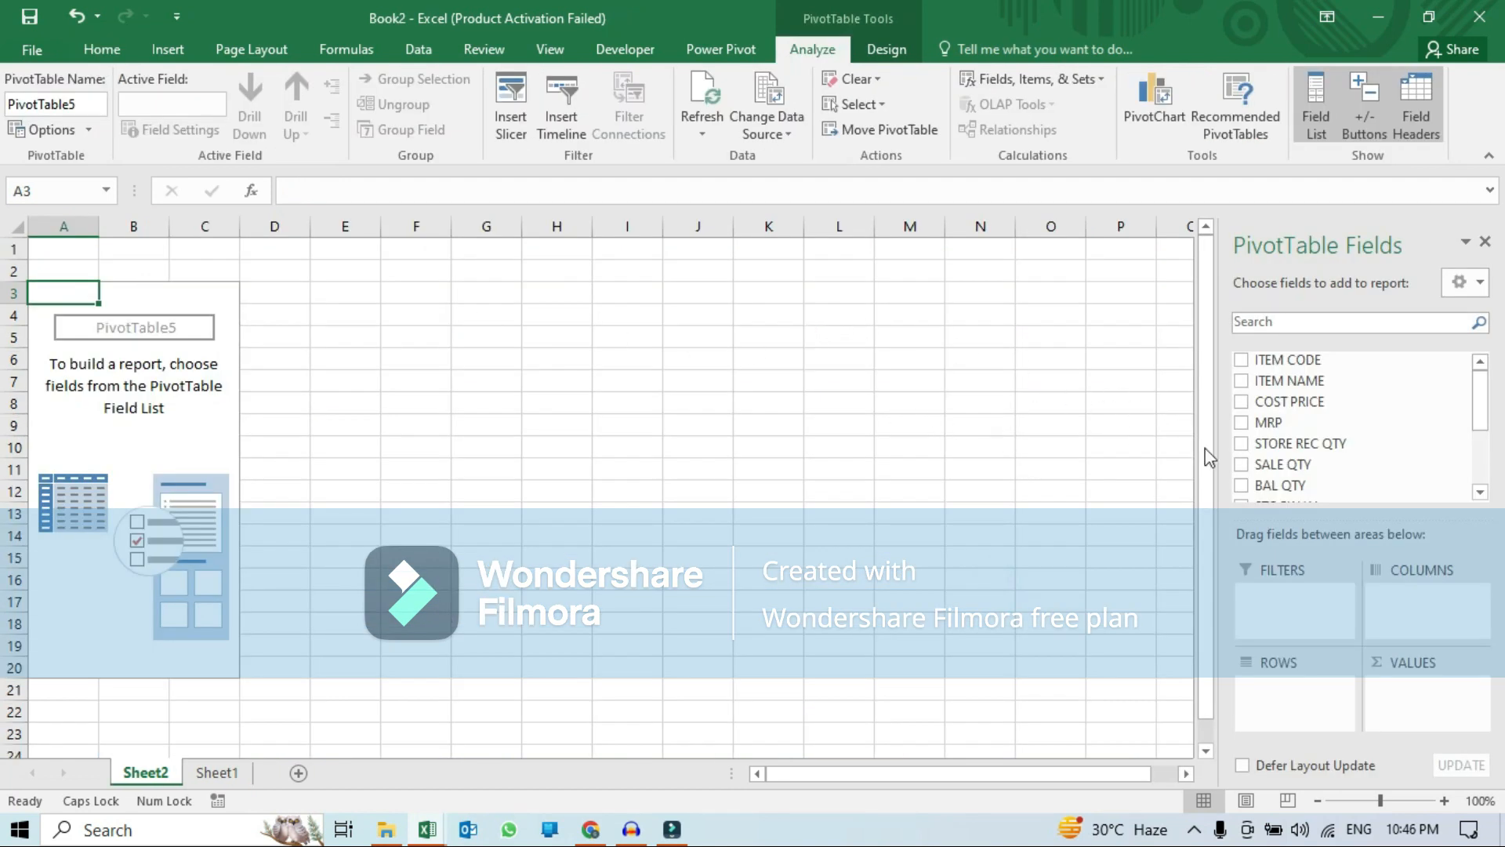
Build the pivot table with ITEM CODE as rows and SALE VAL and TTL COST VAL as summed values.
left_click_drag(1310, 357, 1305, 717)
left_click_drag(1480, 392, 1486, 459)
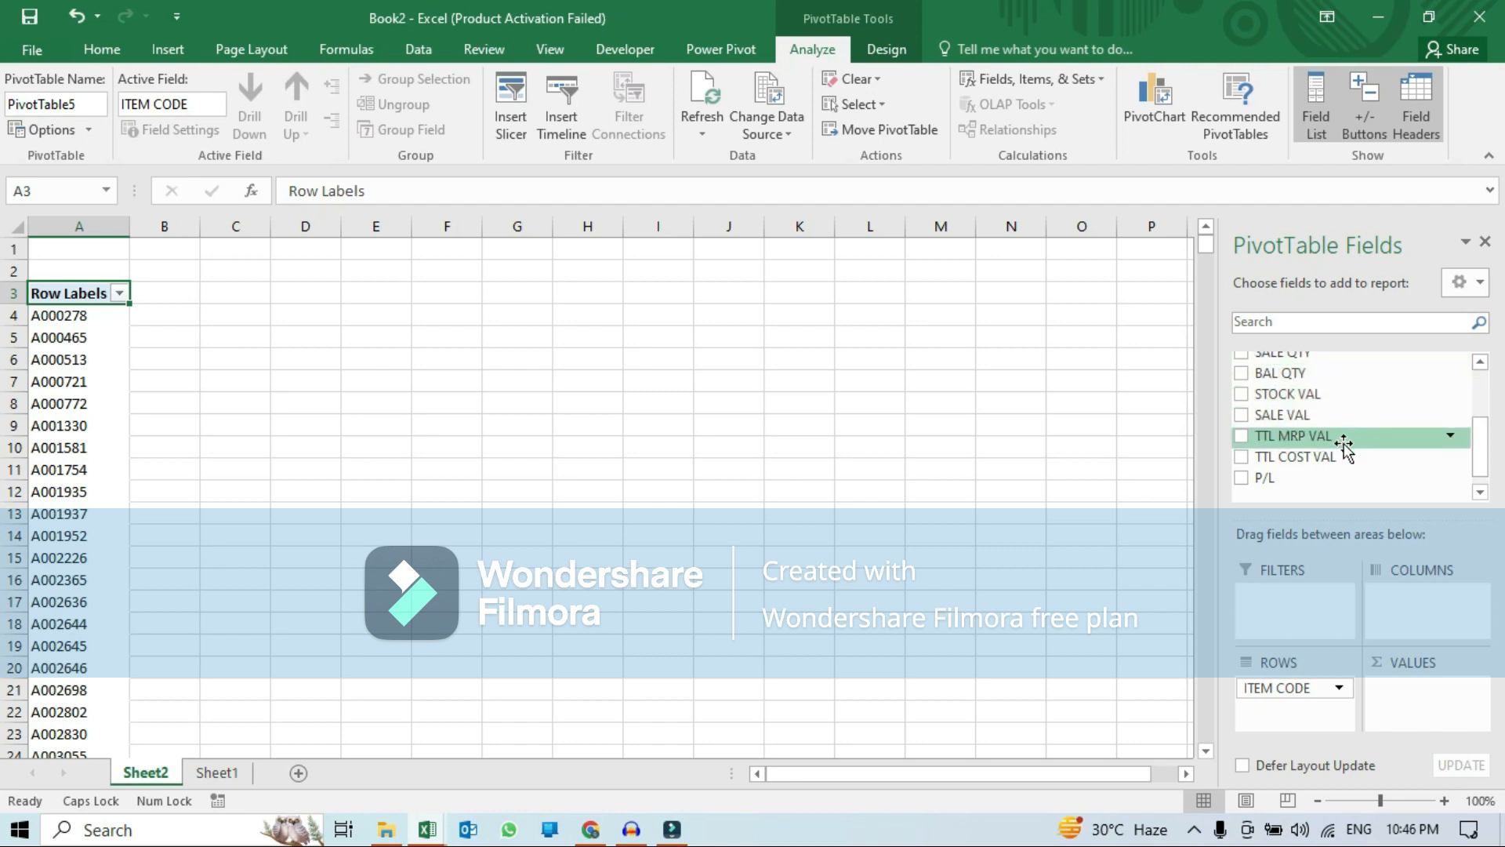
left_click_drag(1333, 417, 1428, 694)
left_click_drag(1325, 440, 1433, 710)
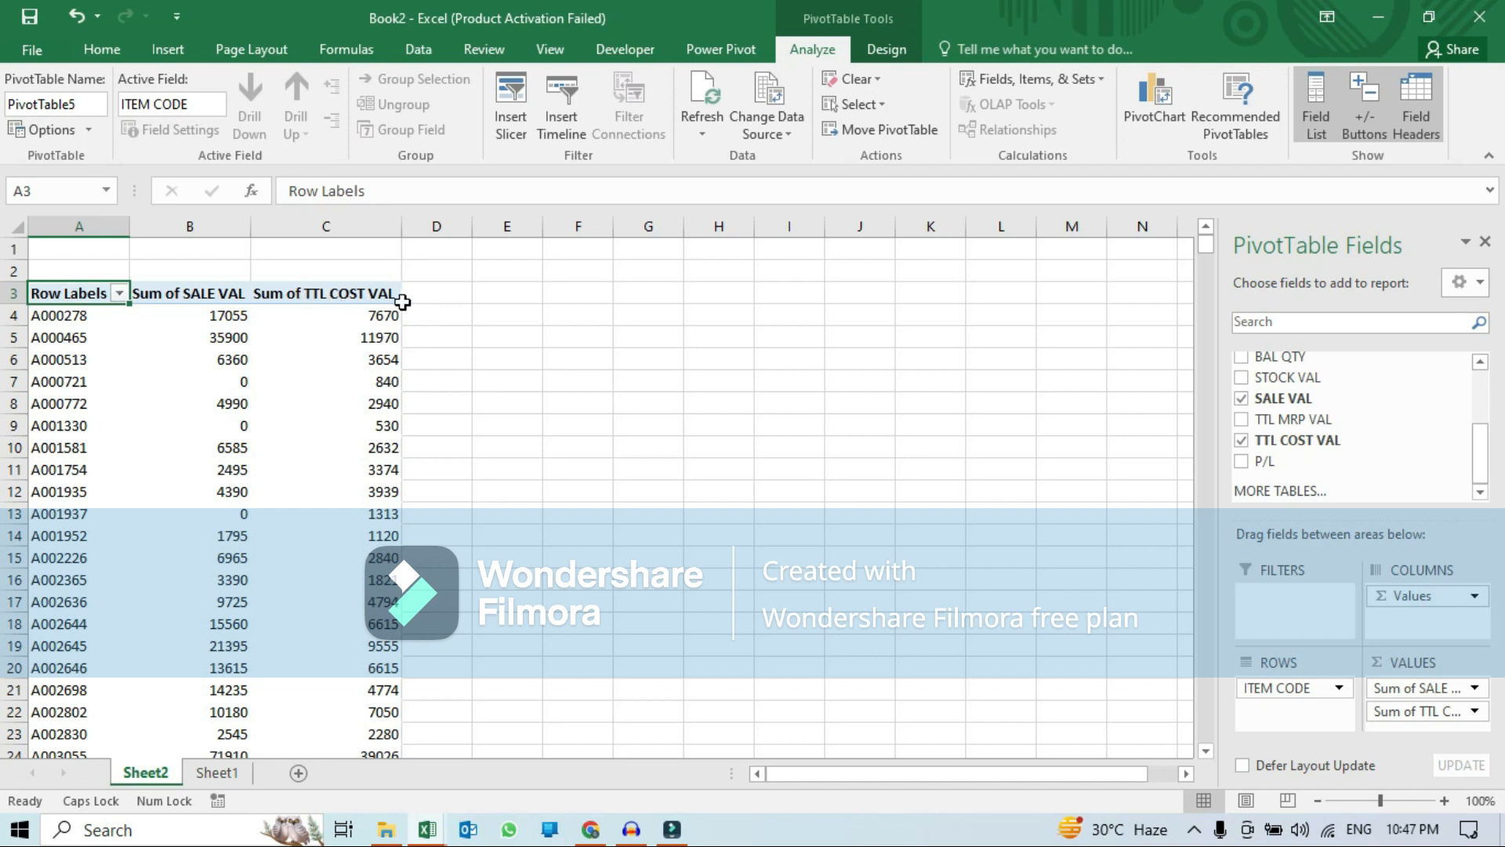
Compare the pivot table's columns with the P/L column in Sheet1's source table, and return to Sheet2.
left_click_drag(346, 357, 346, 339)
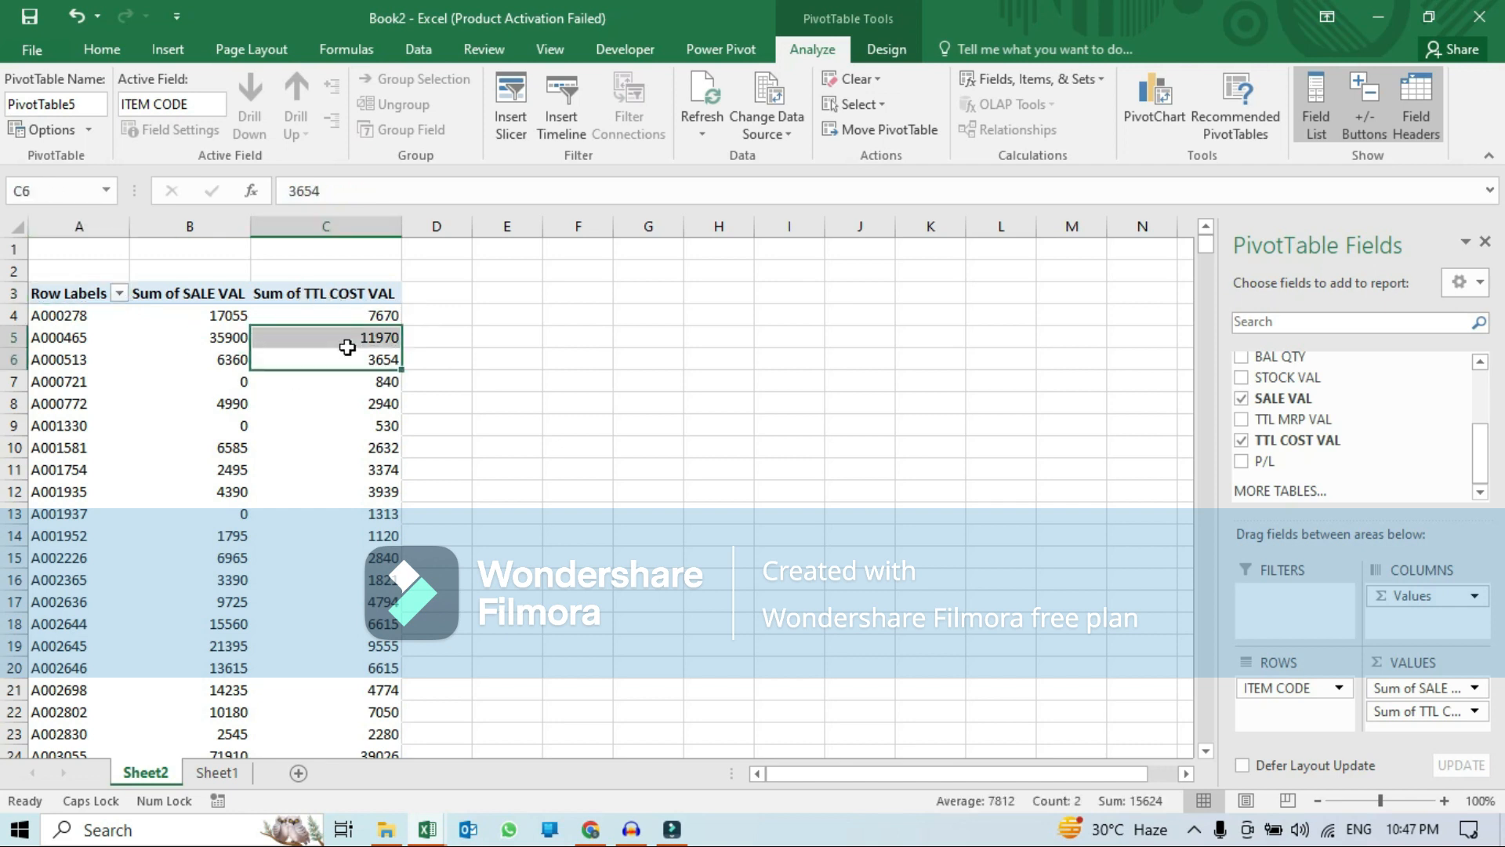
left_click(448, 291)
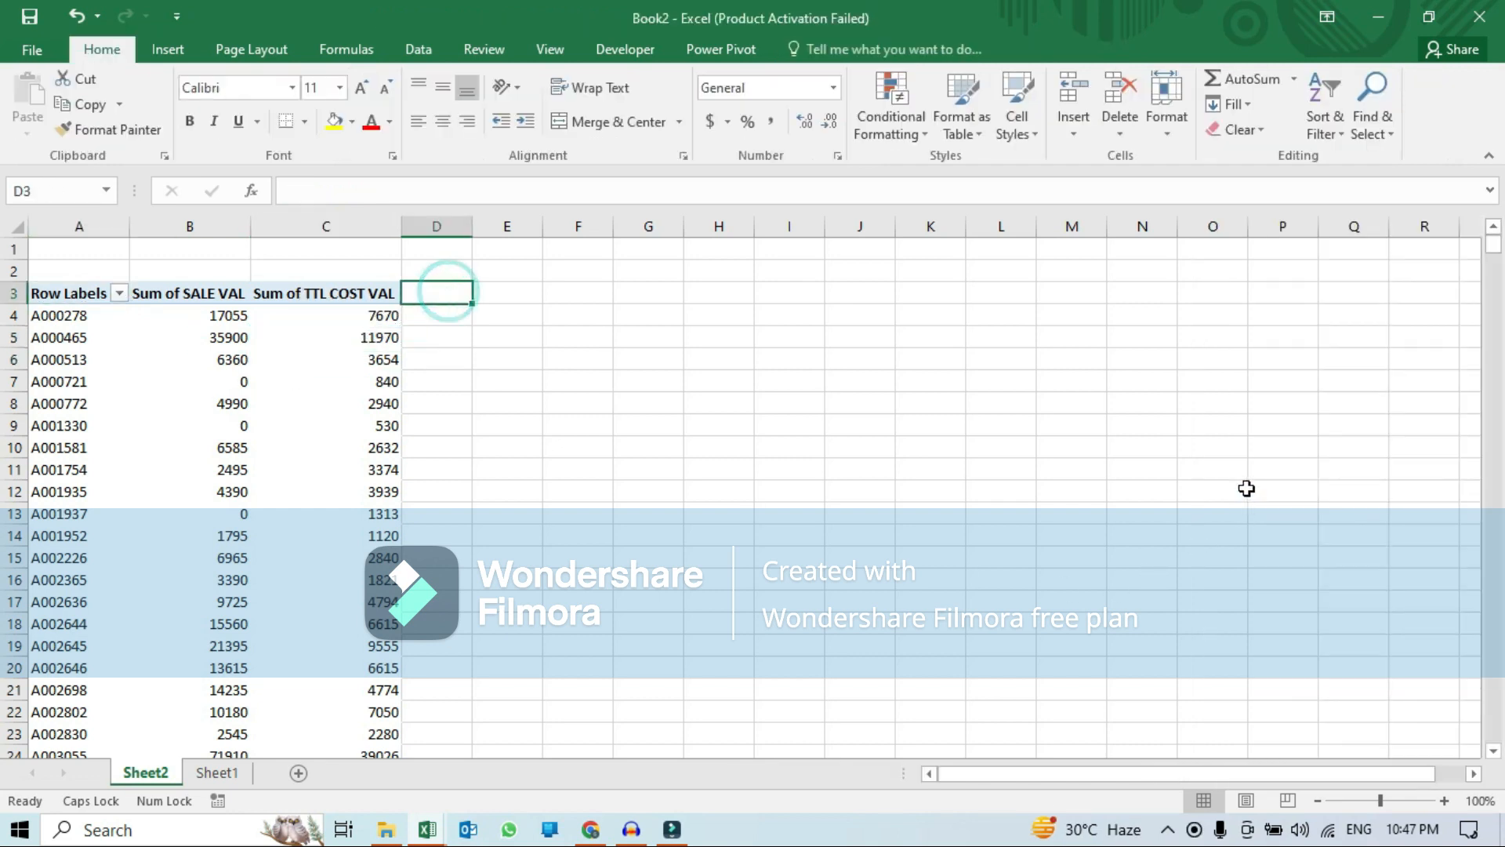
left_click(216, 772)
scroll(1348, 408, "up", 1)
scroll(1405, 401, "up", 1)
left_click(1417, 288)
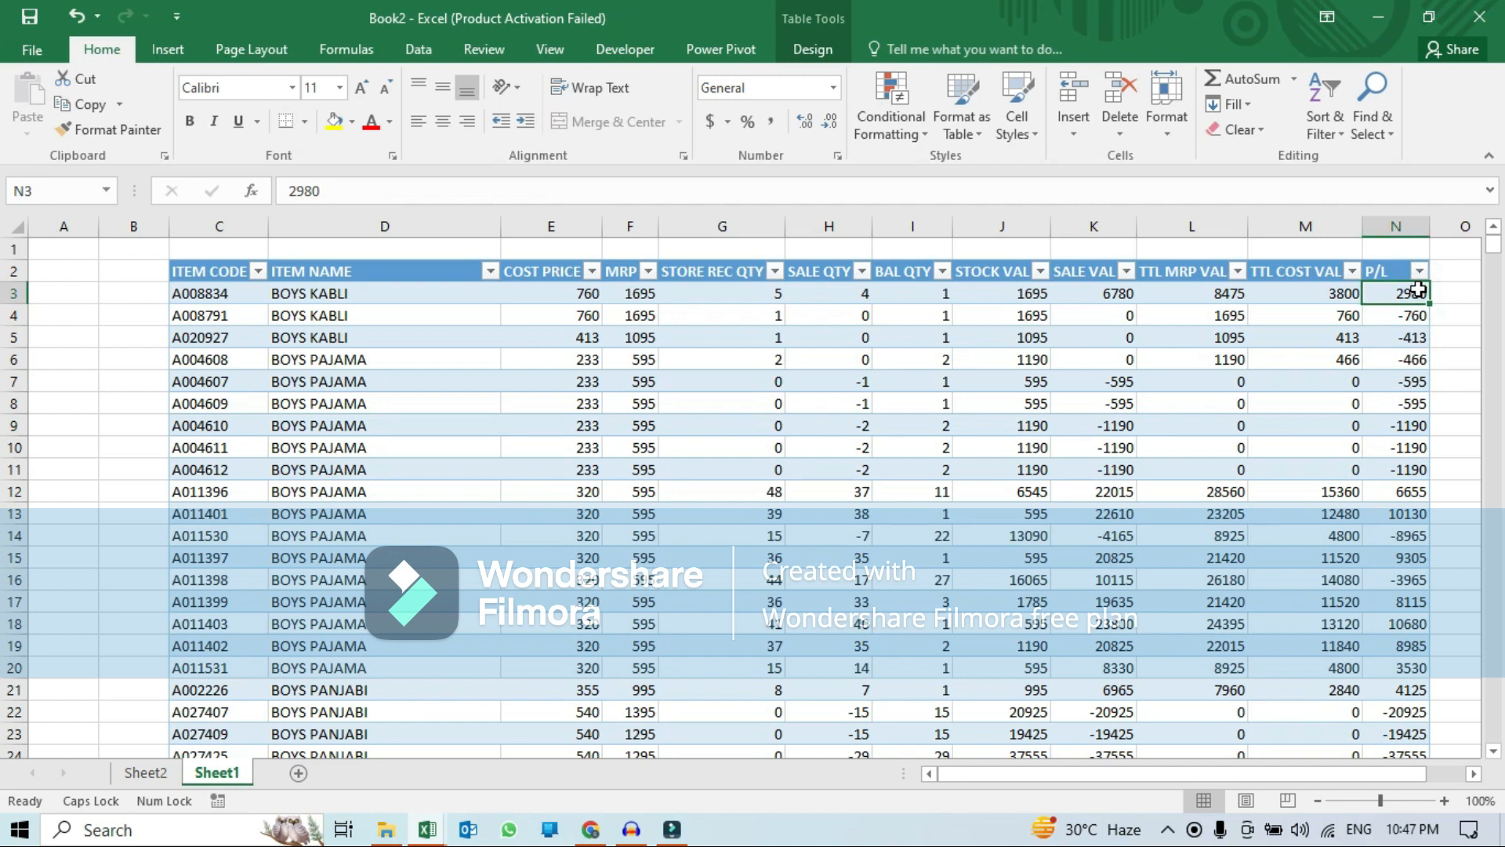
left_click(149, 773)
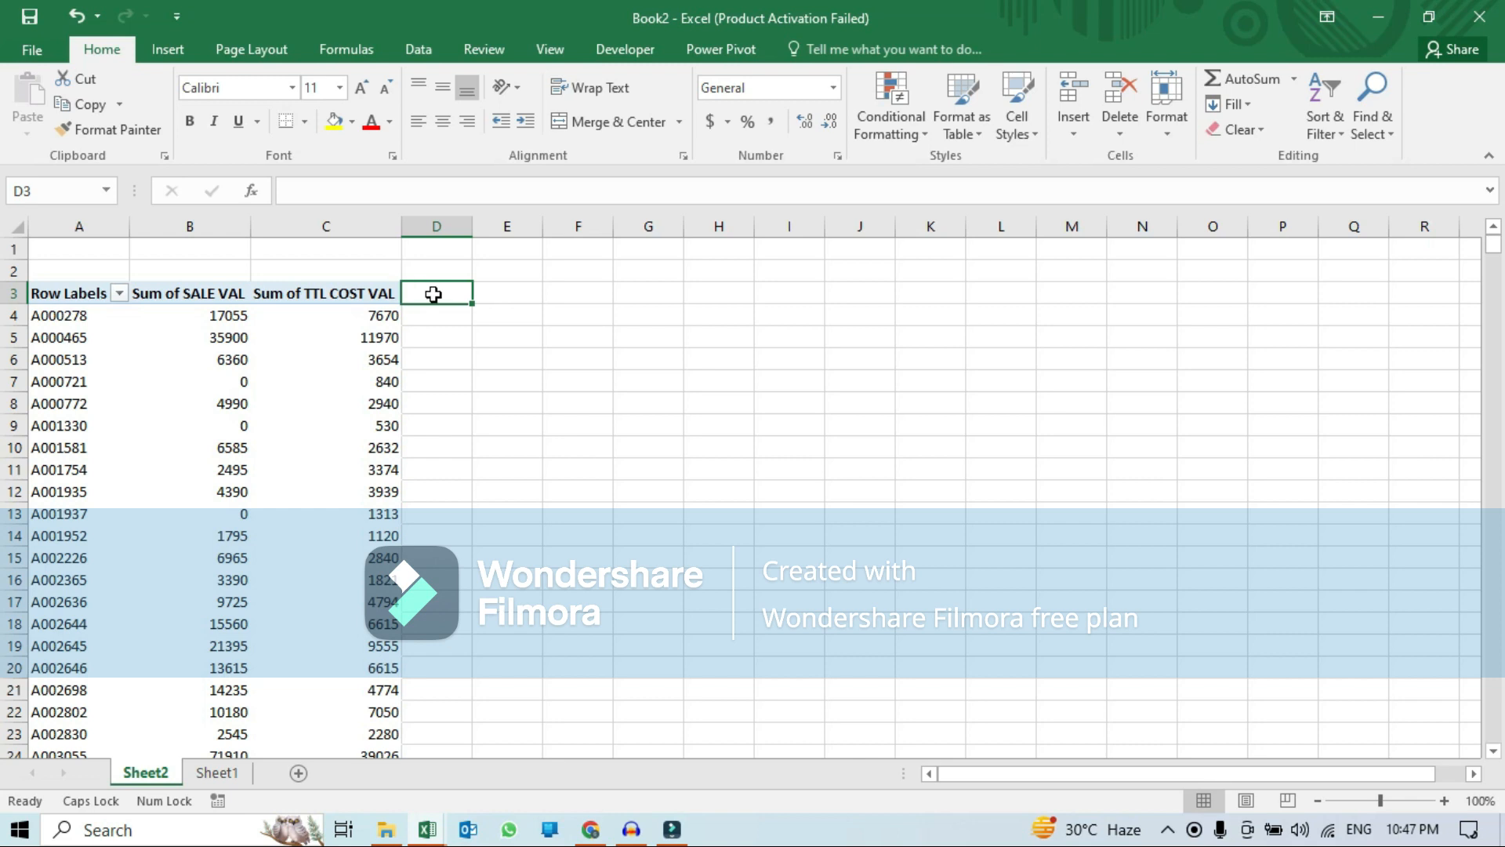
Start a pivot table calculated field named PL, clear its default formula to a bare =, and bring the value fields into view.
left_click(348, 345)
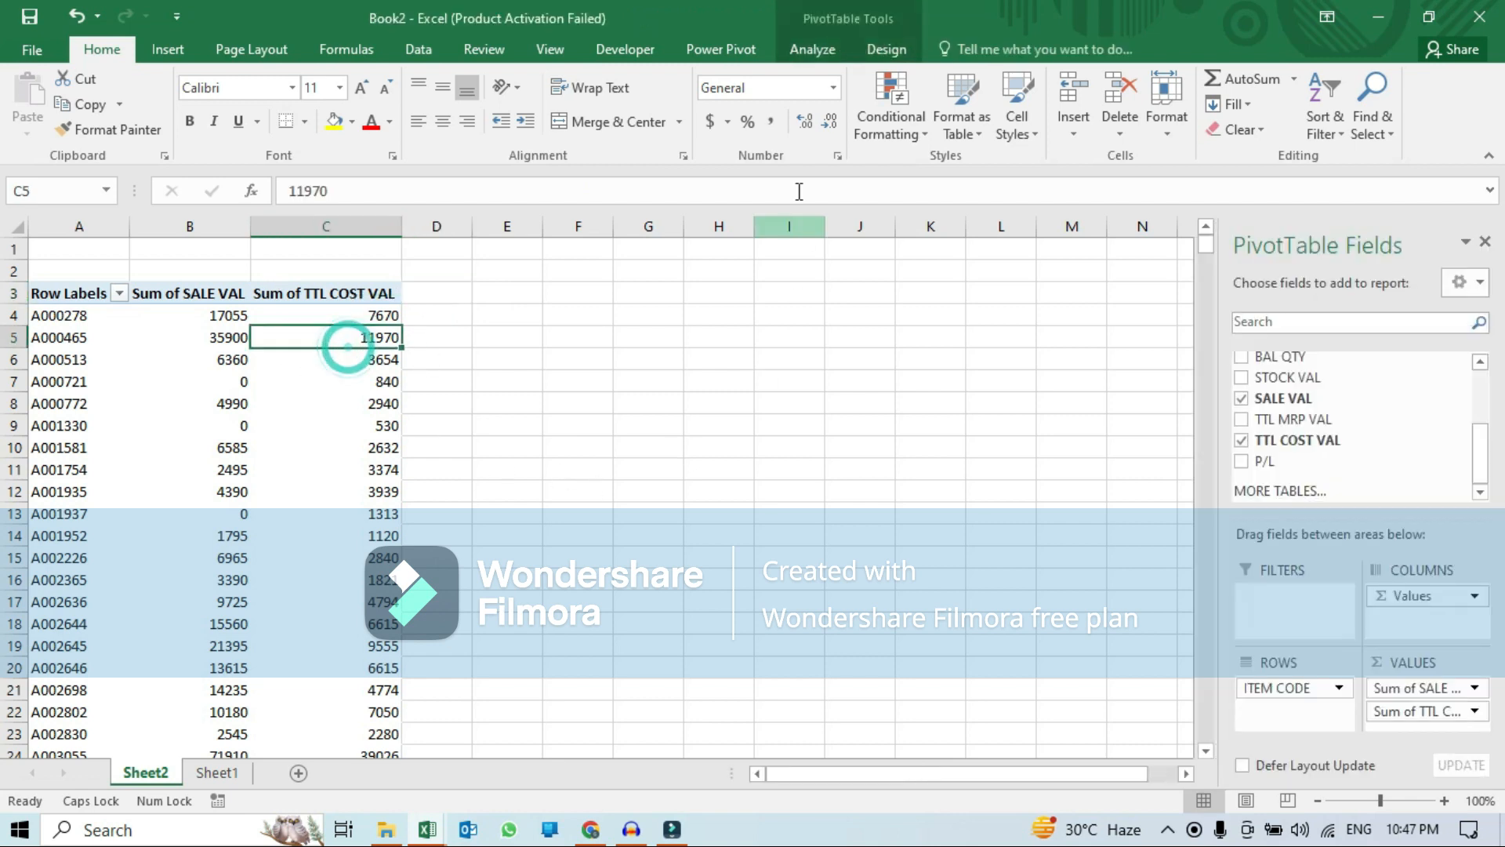
left_click(807, 50)
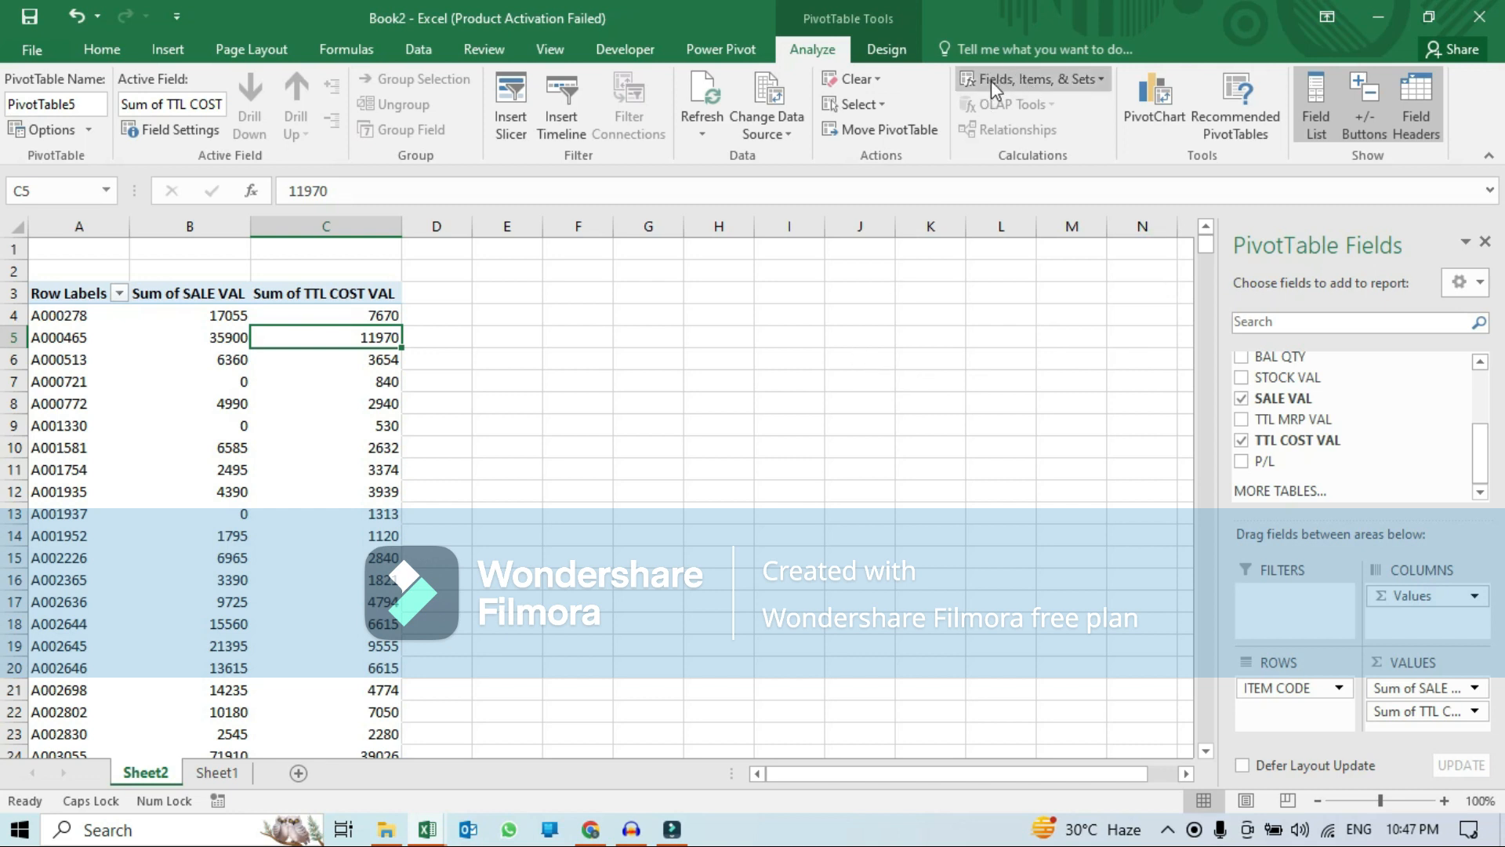
left_click(1096, 82)
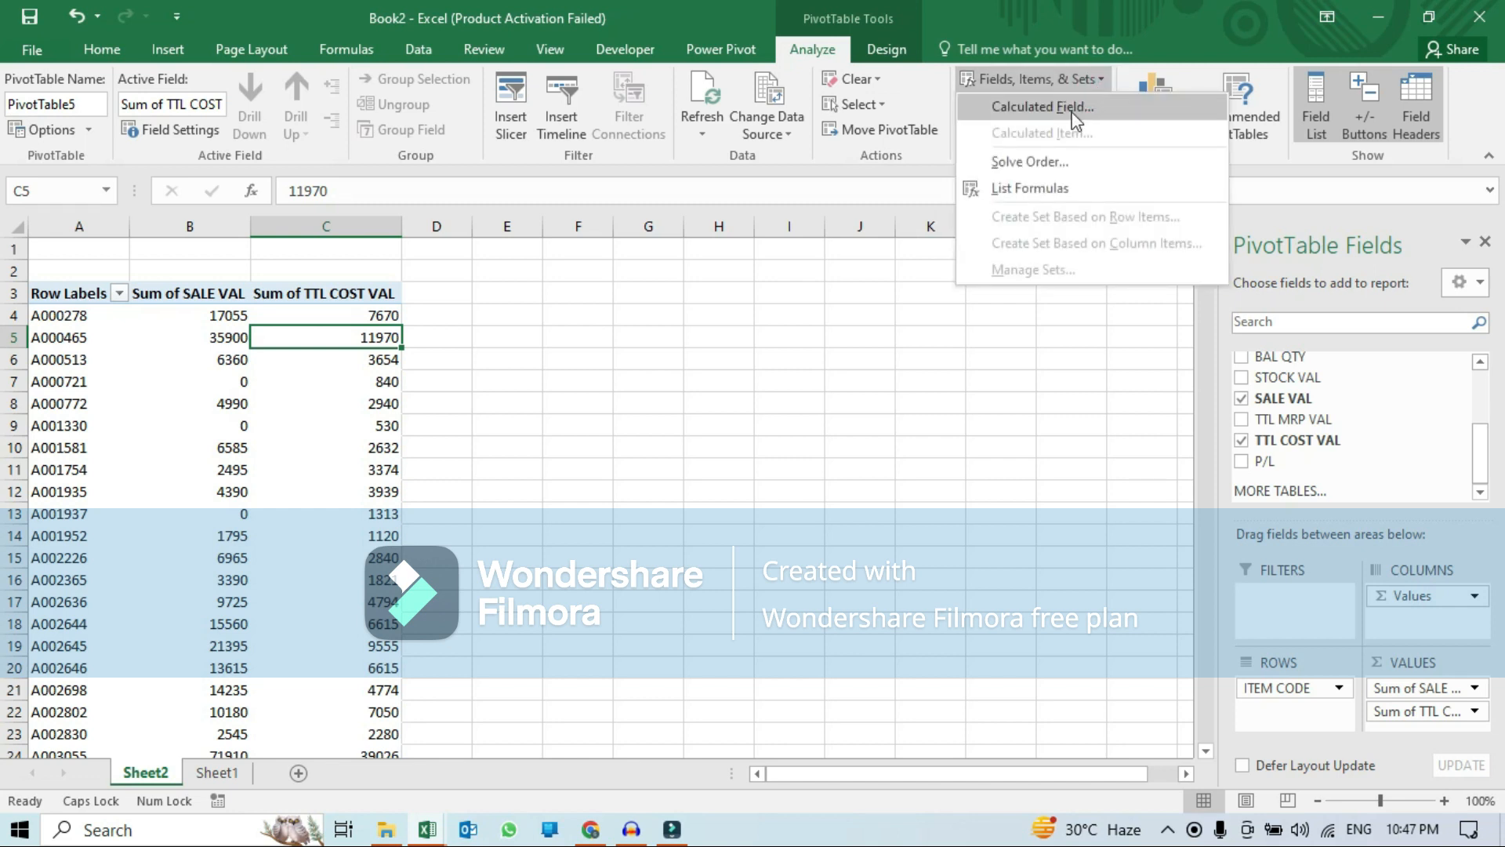
left_click(1075, 110)
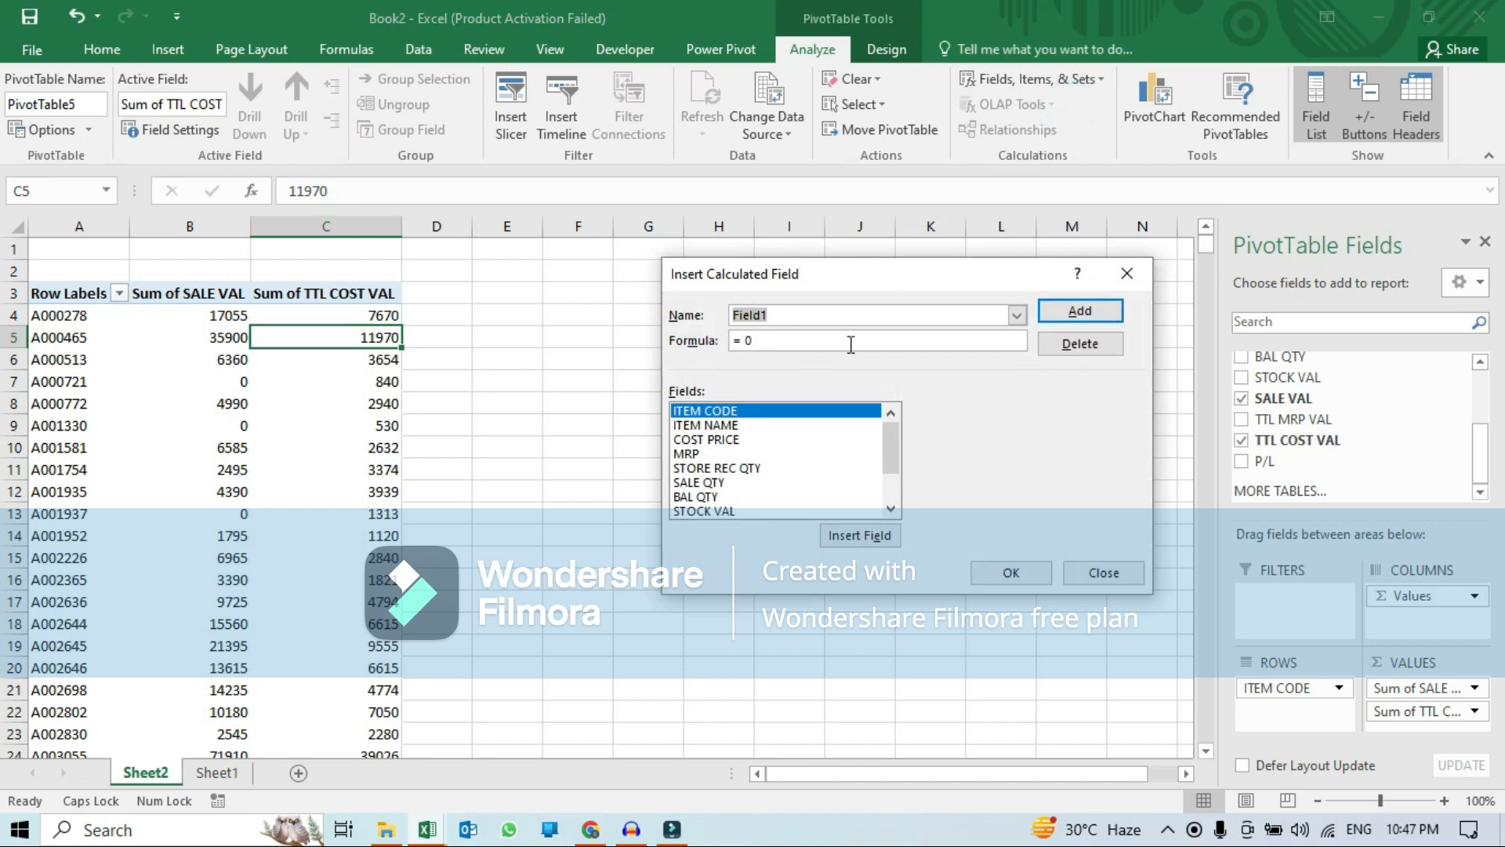
type("PL")
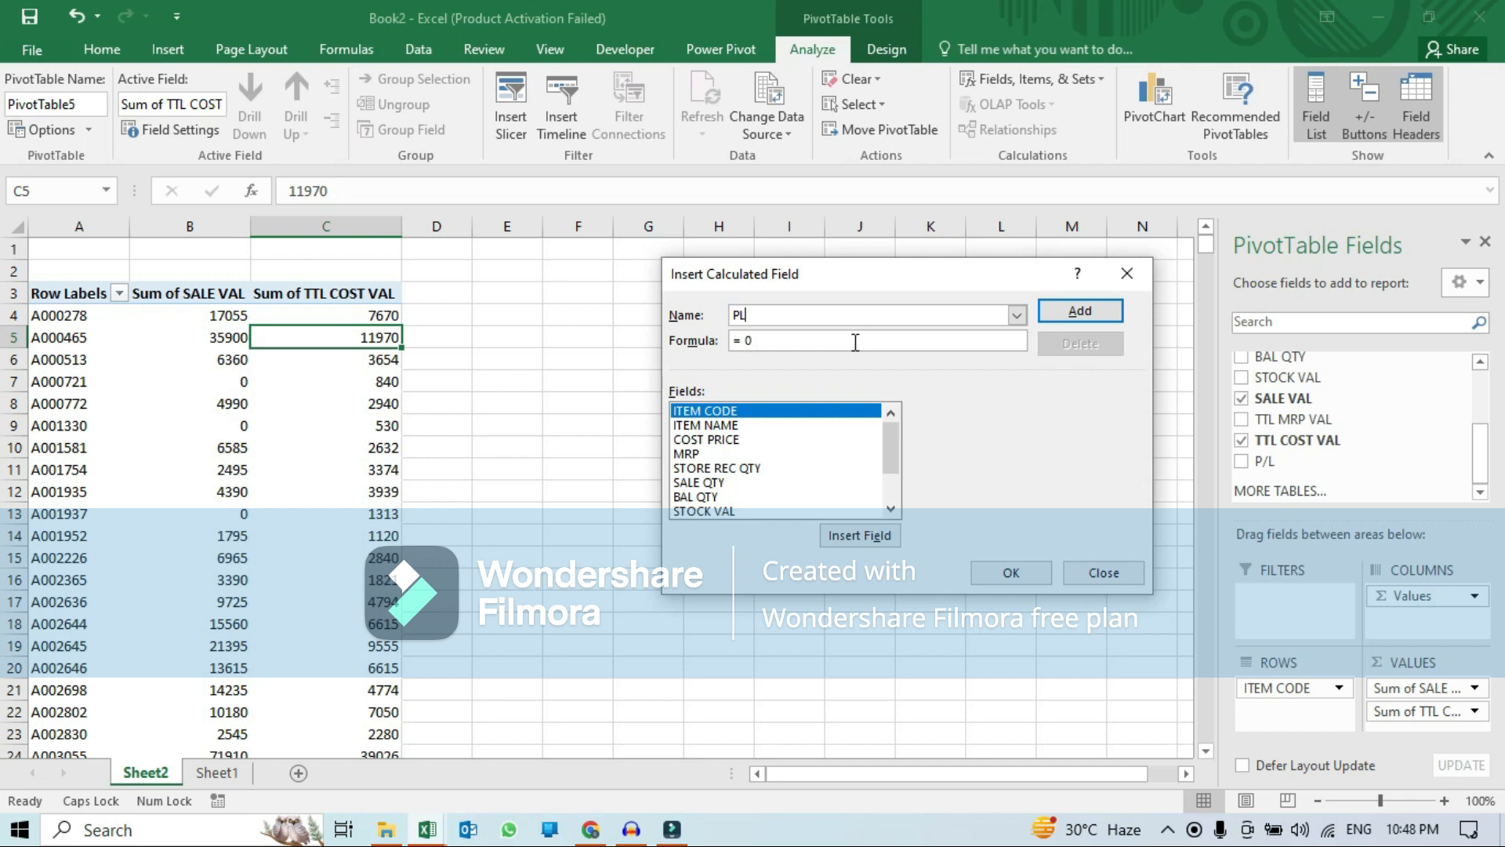
left_click(868, 340)
key("BackSpace")
key("BackSpace")
key("BackSpace")
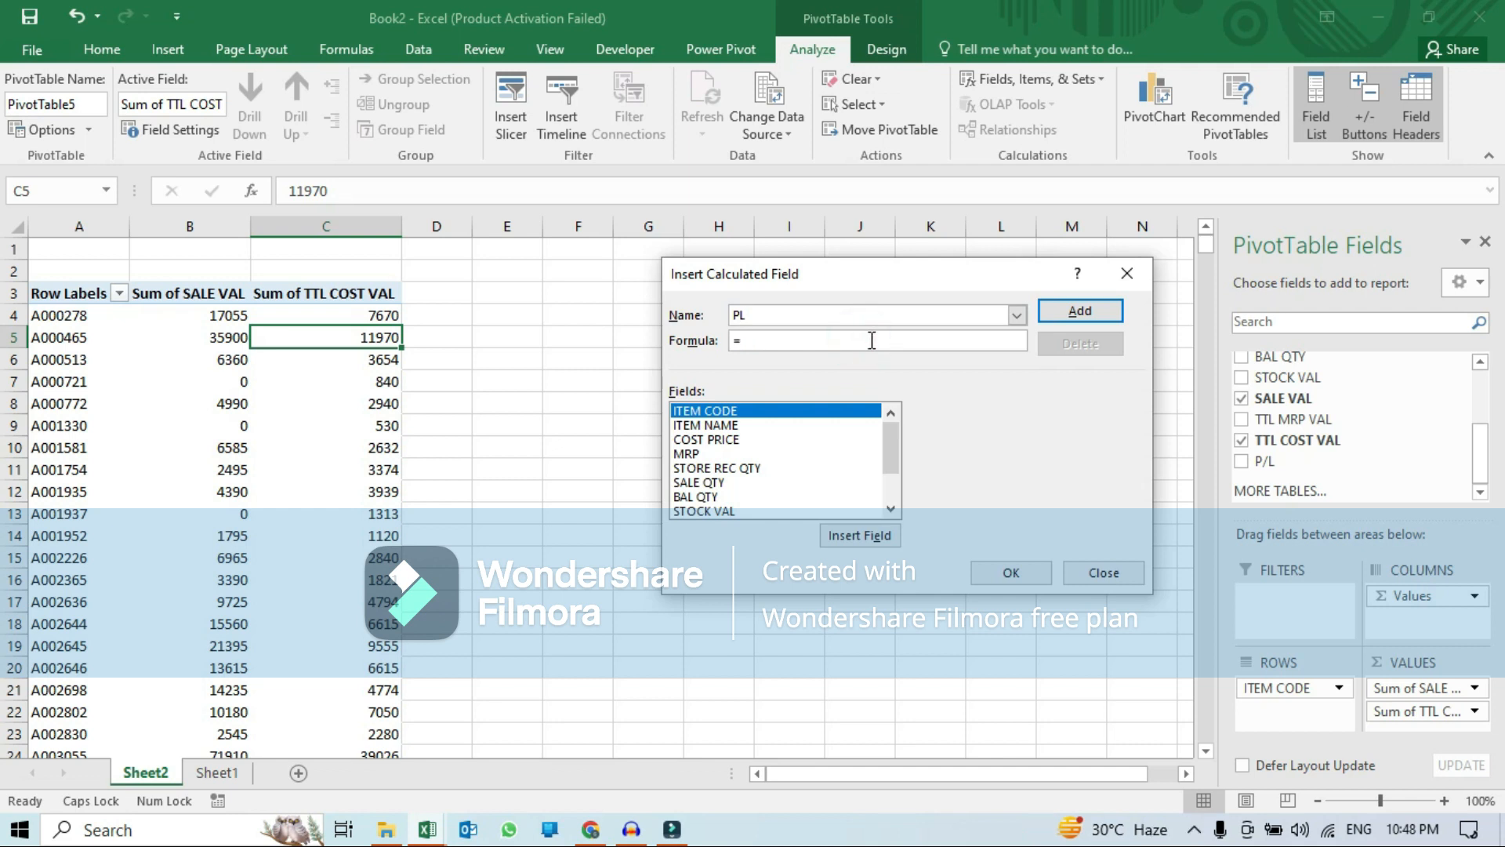
left_click(892, 509)
left_click(891, 509)
left_click(891, 509)
left_click(891, 509)
left_click(892, 509)
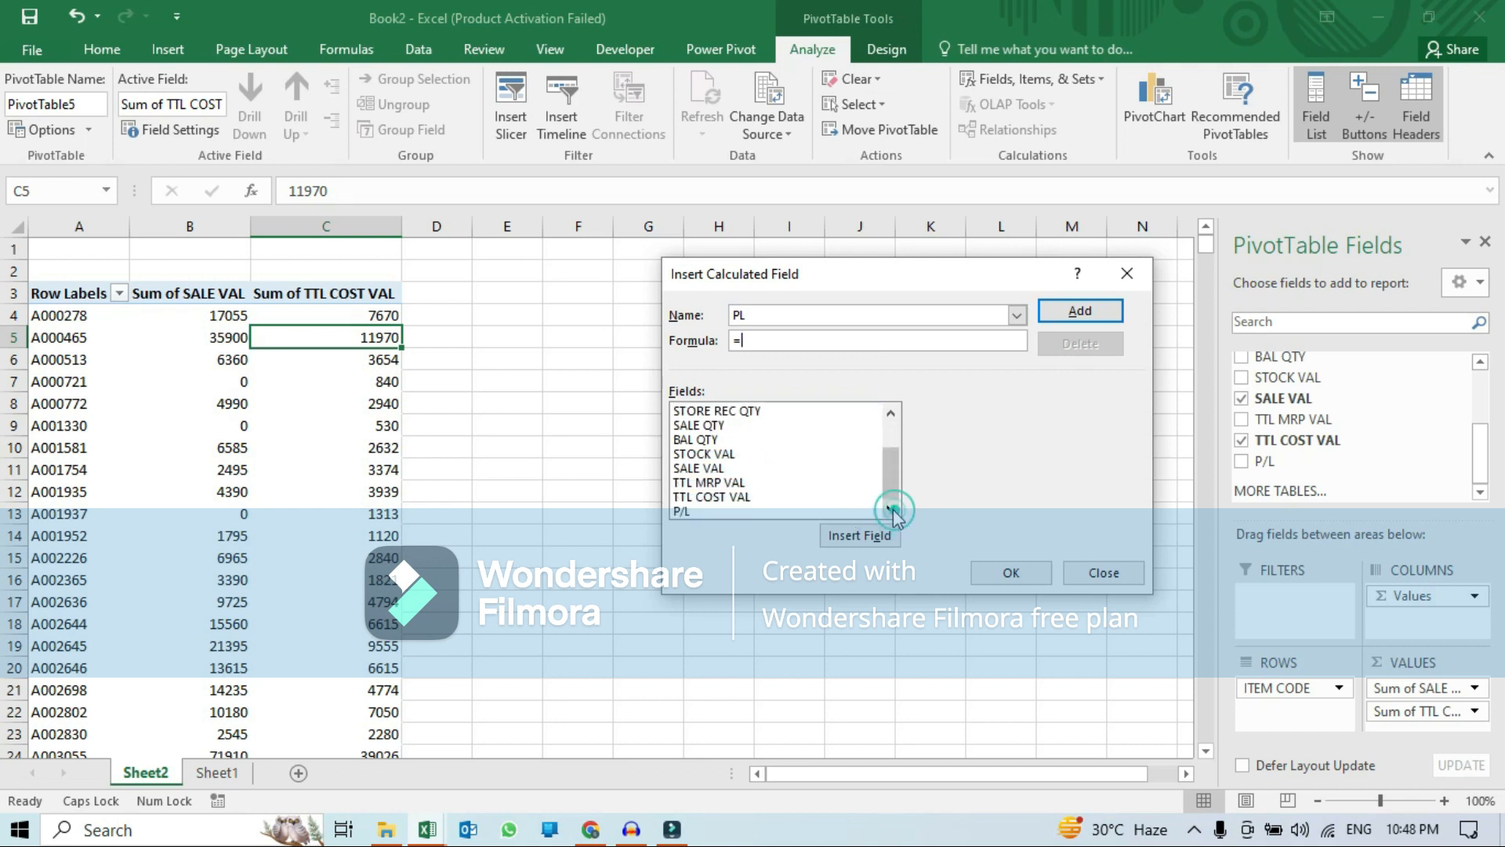
left_click(716, 486)
left_click(845, 538)
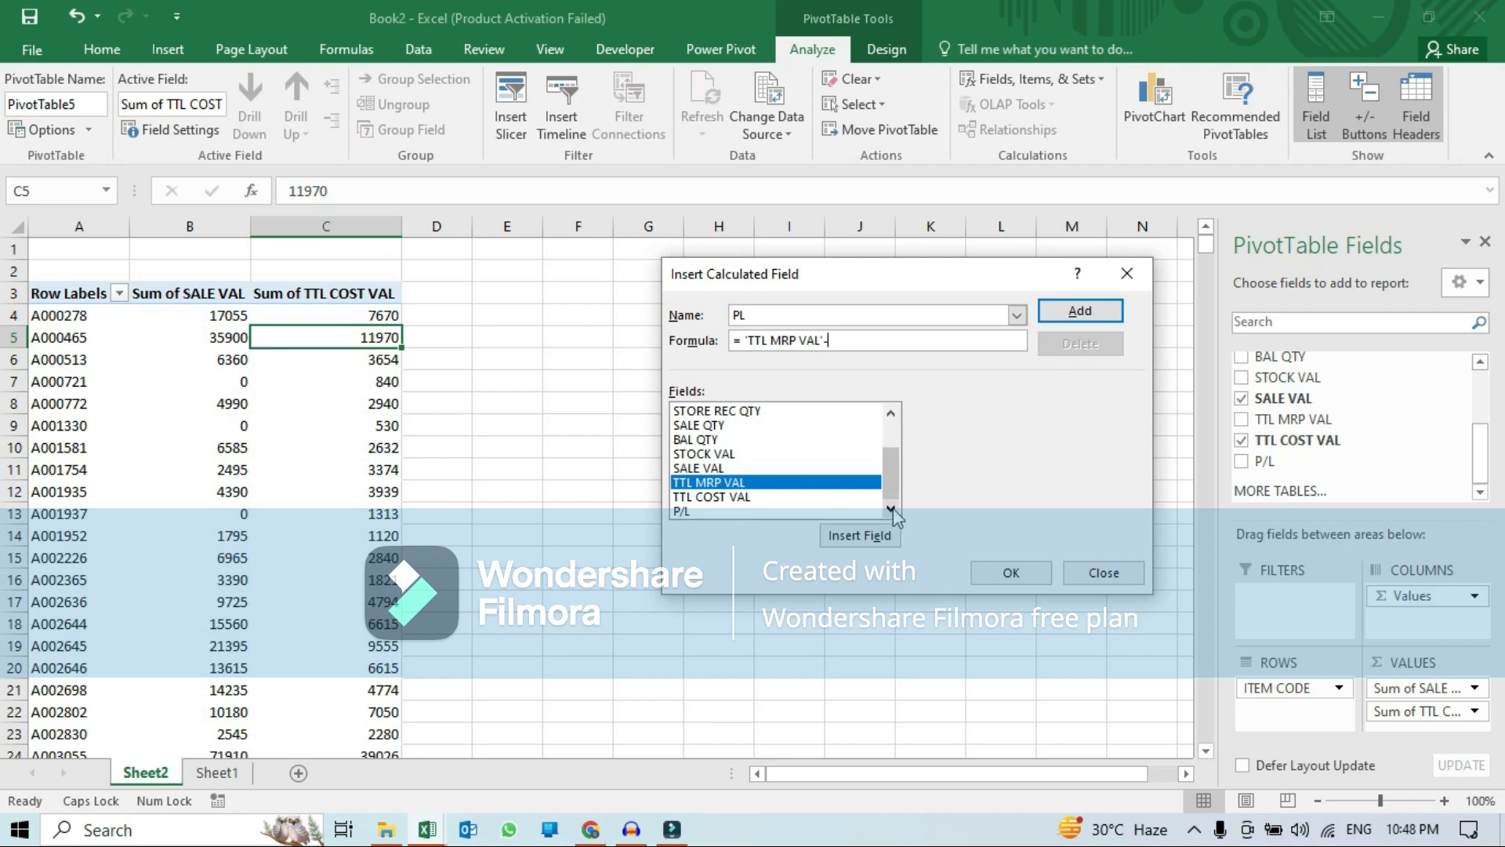
key("BackSpace")
key("BackSpace")
key("BackSpace")
key("BackSpace")
key("BackSpace")
key("BackSpace")
key("BackSpace")
key("BackSpace")
key("BackSpace")
key("BackSpace")
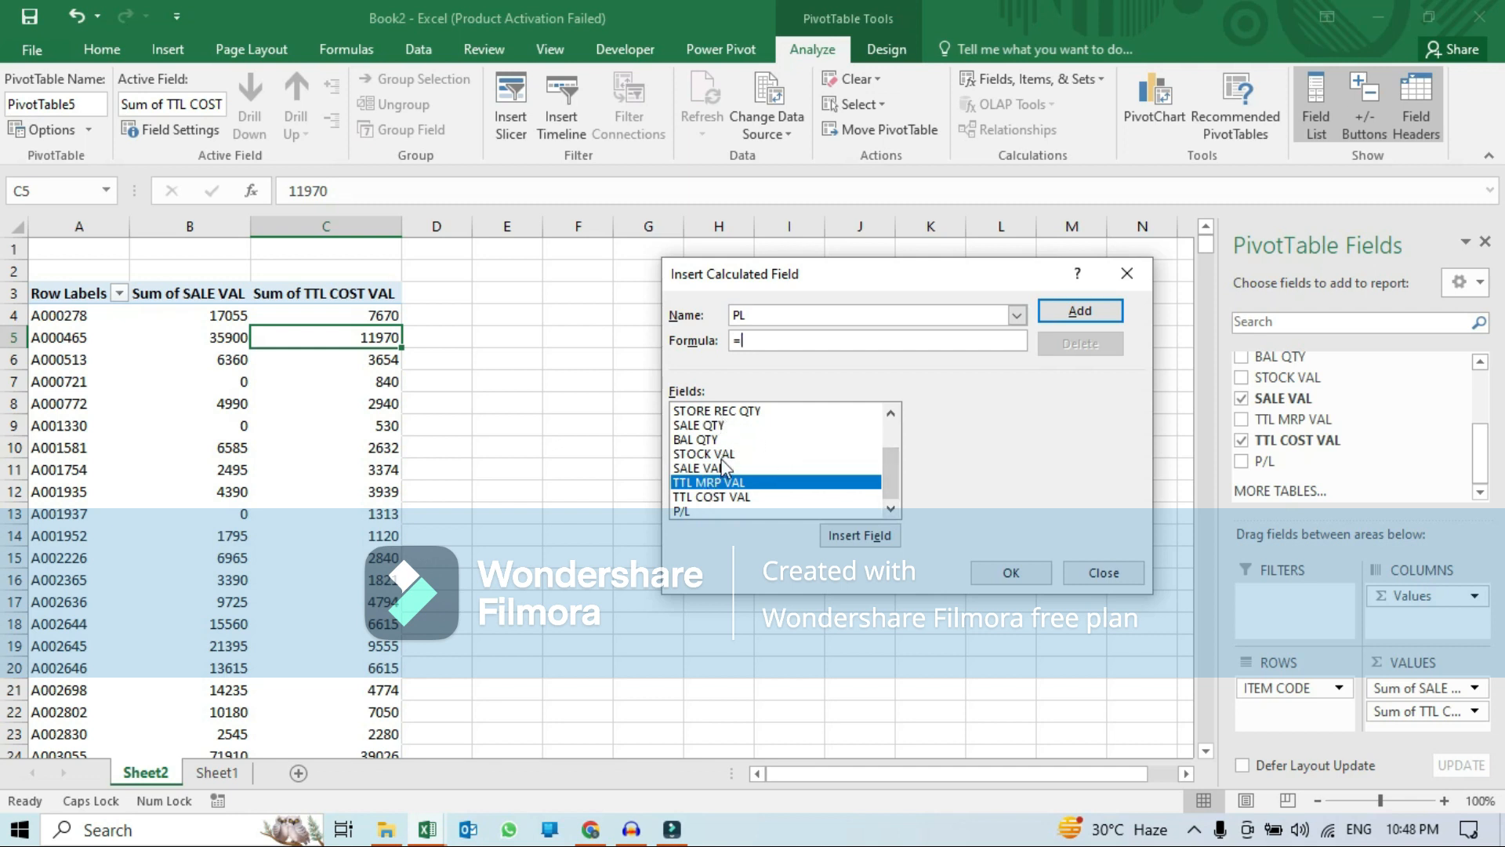
Set the PL formula to = 'SALE VAL' - 'TTL COST VAL', add the field to the pivot table, and select its column.
left_click(719, 470)
left_click(855, 538)
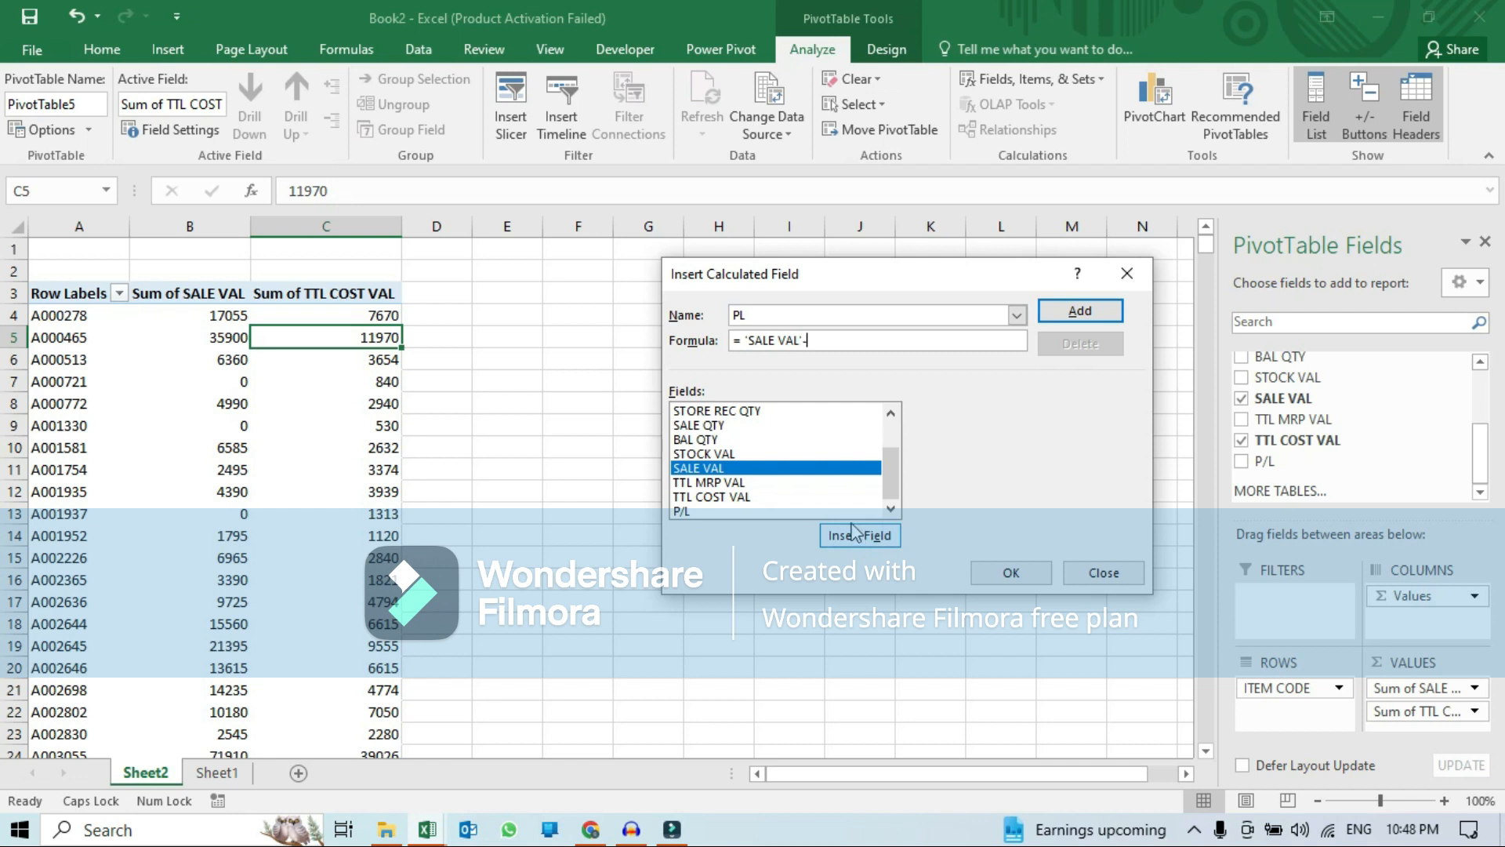
left_click(726, 498)
left_click(856, 537)
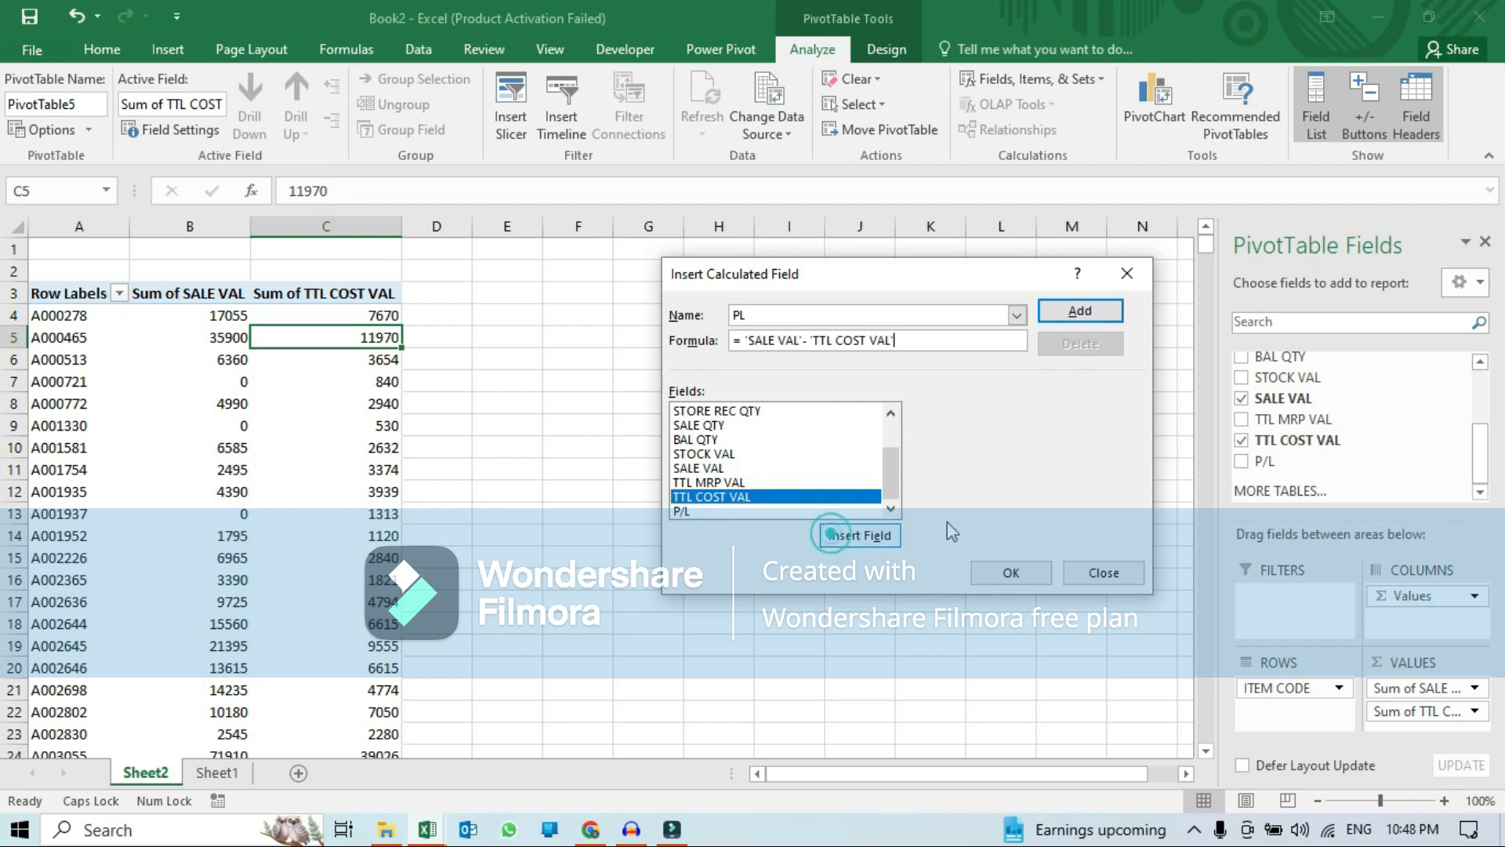
left_click(1083, 311)
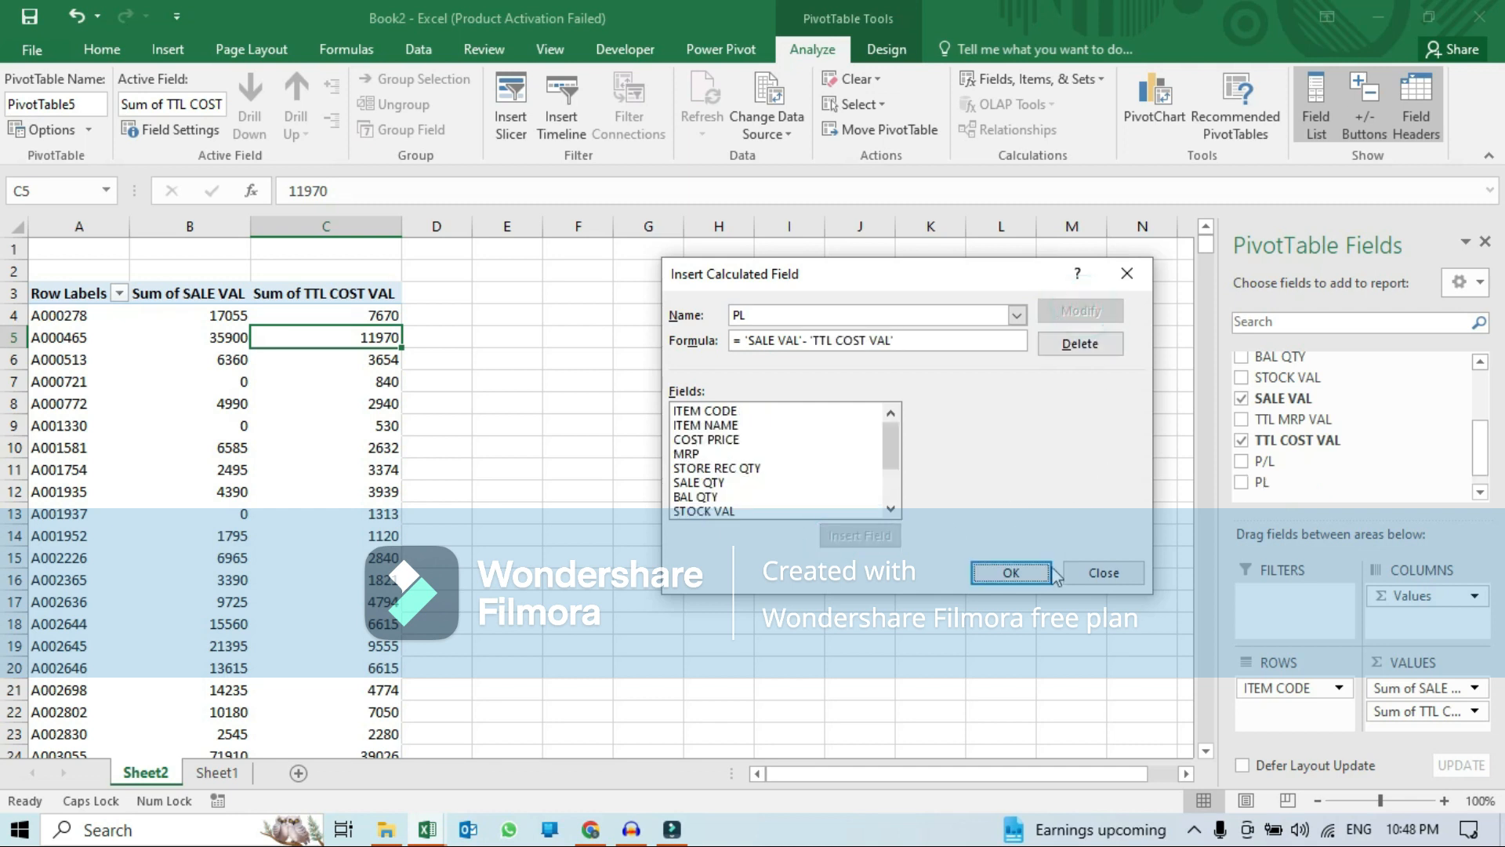
left_click(1012, 574)
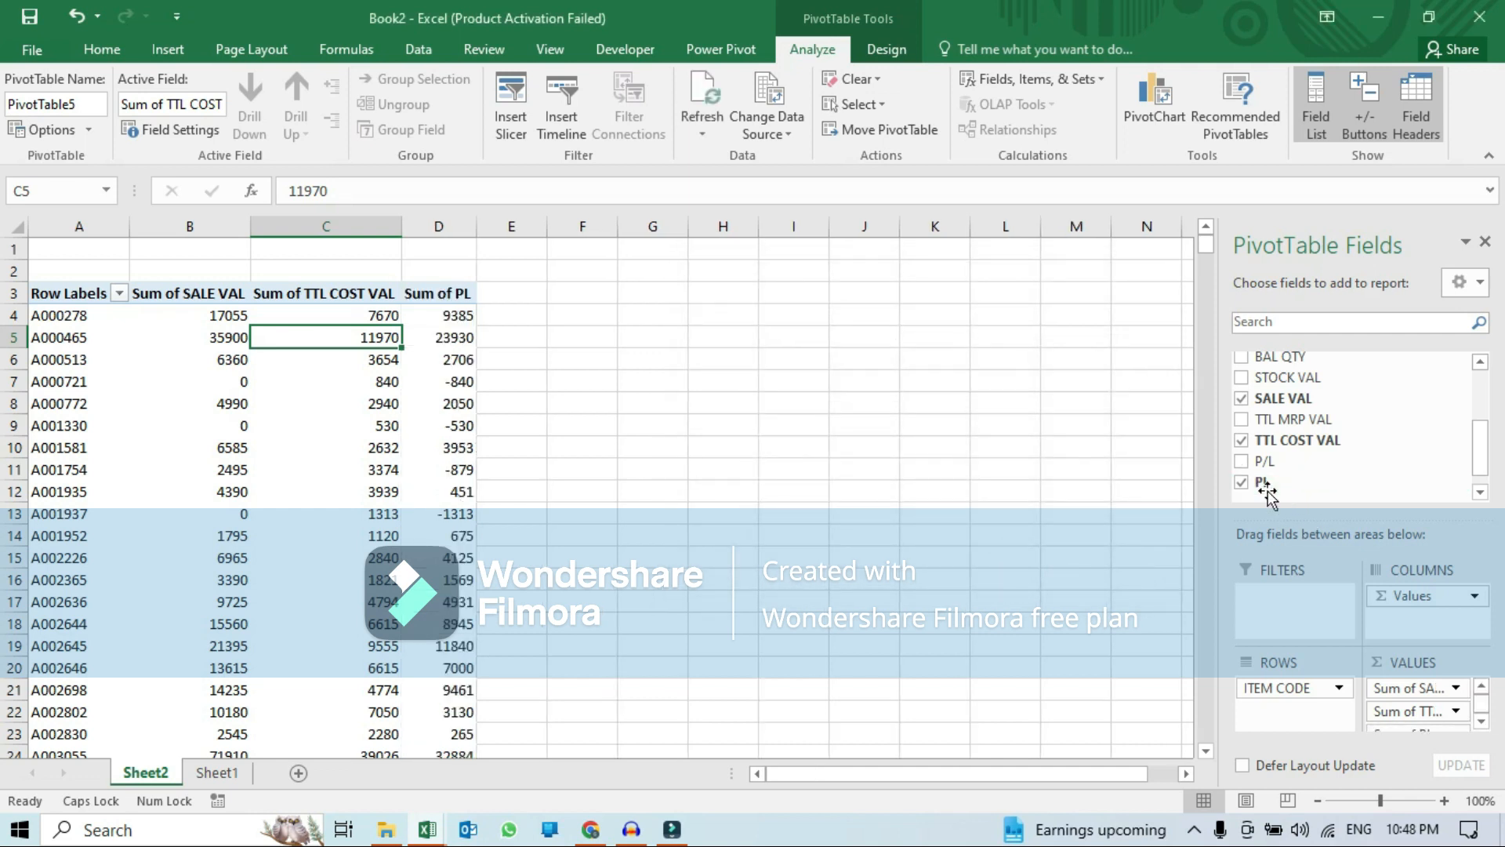
left_click(447, 282)
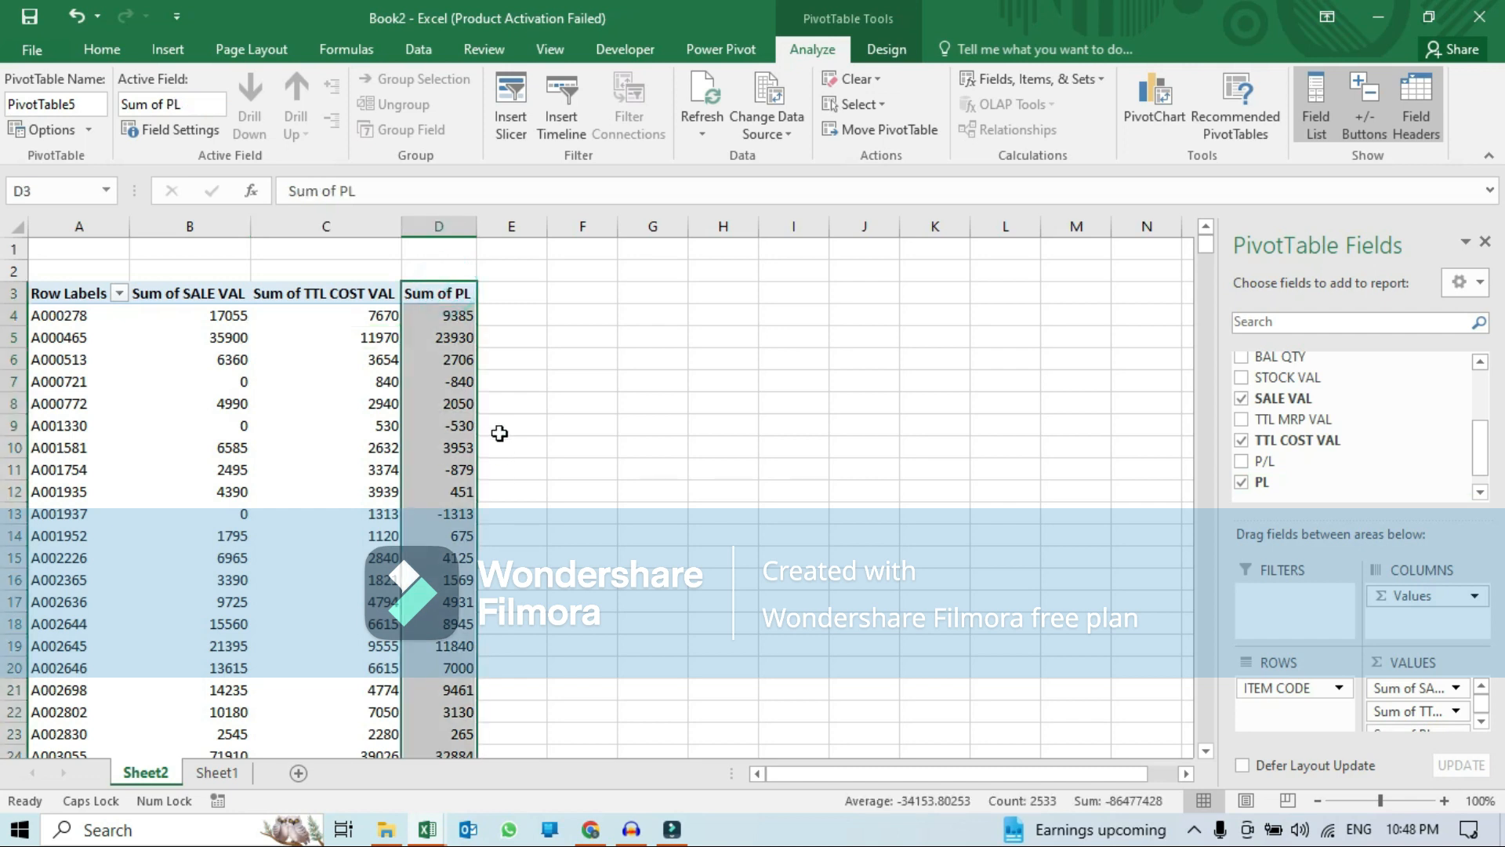
Copy item code A008834 from Sheet1's table and check the P/L value in the same row.
left_click(217, 773)
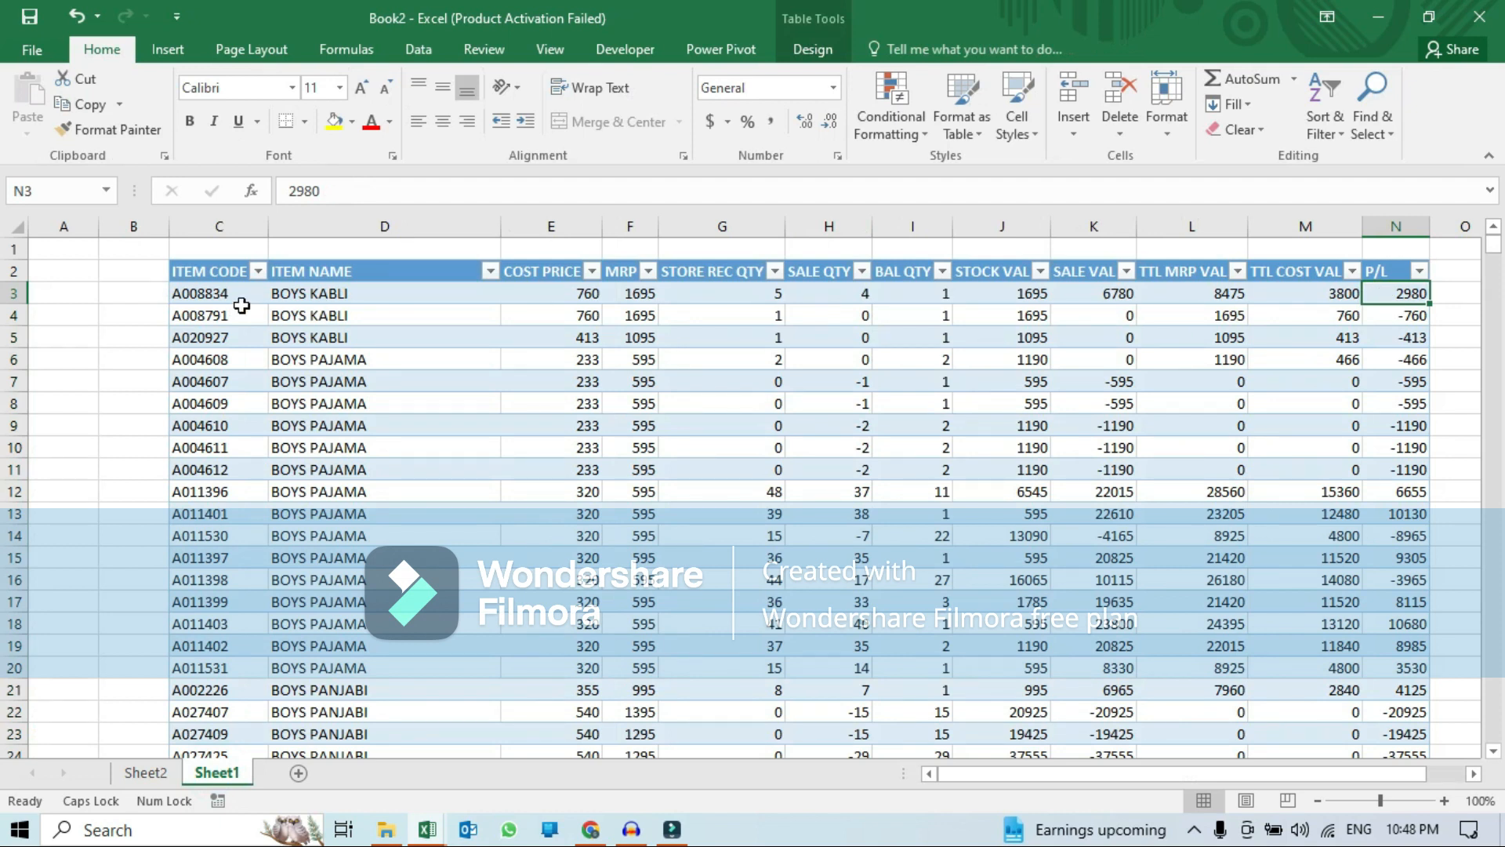
left_click(217, 288)
key("ctrl+c")
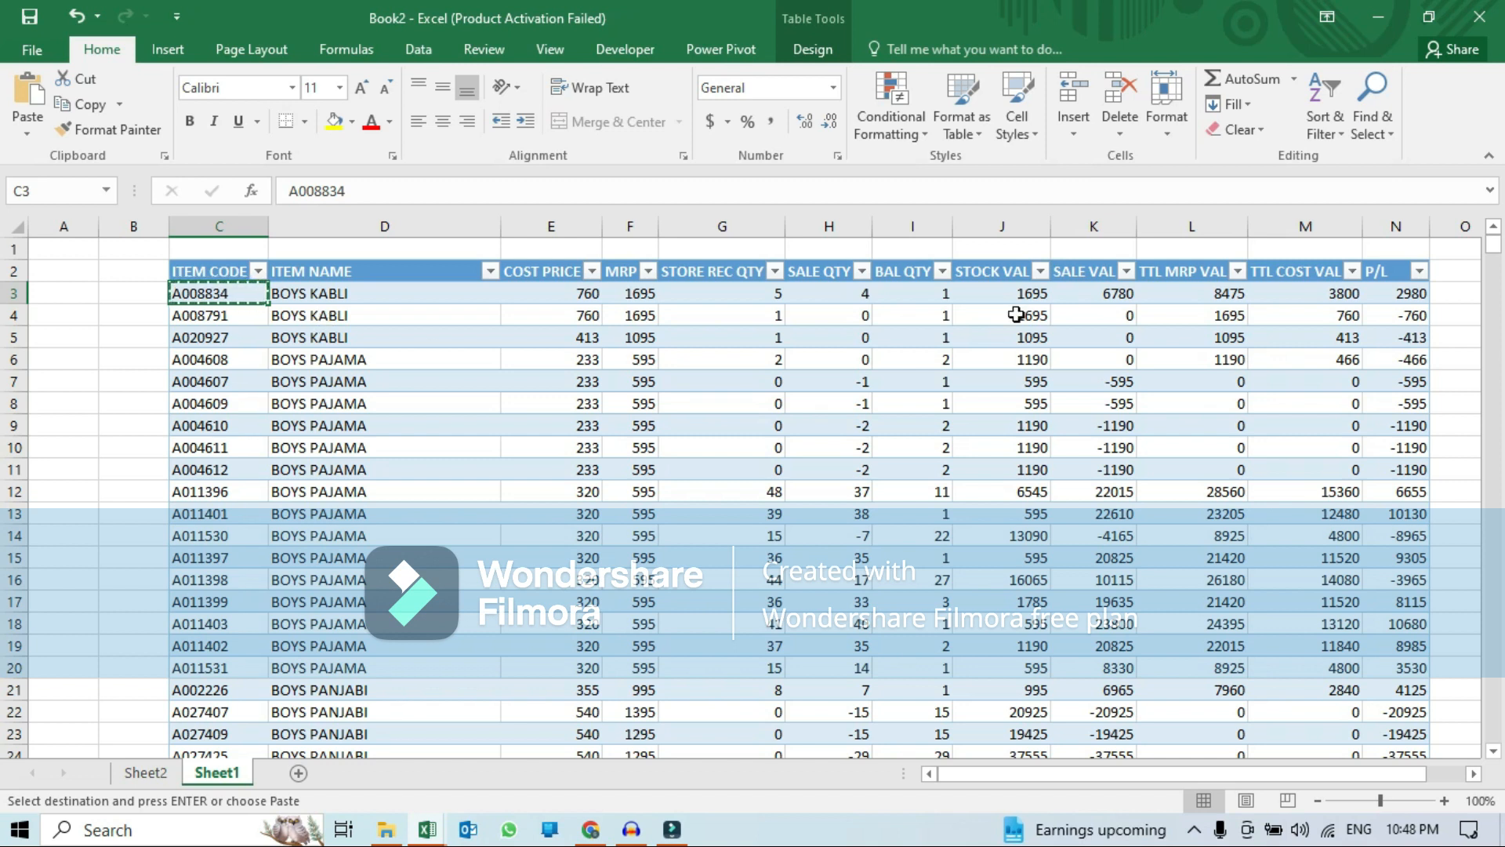
left_click(1410, 295)
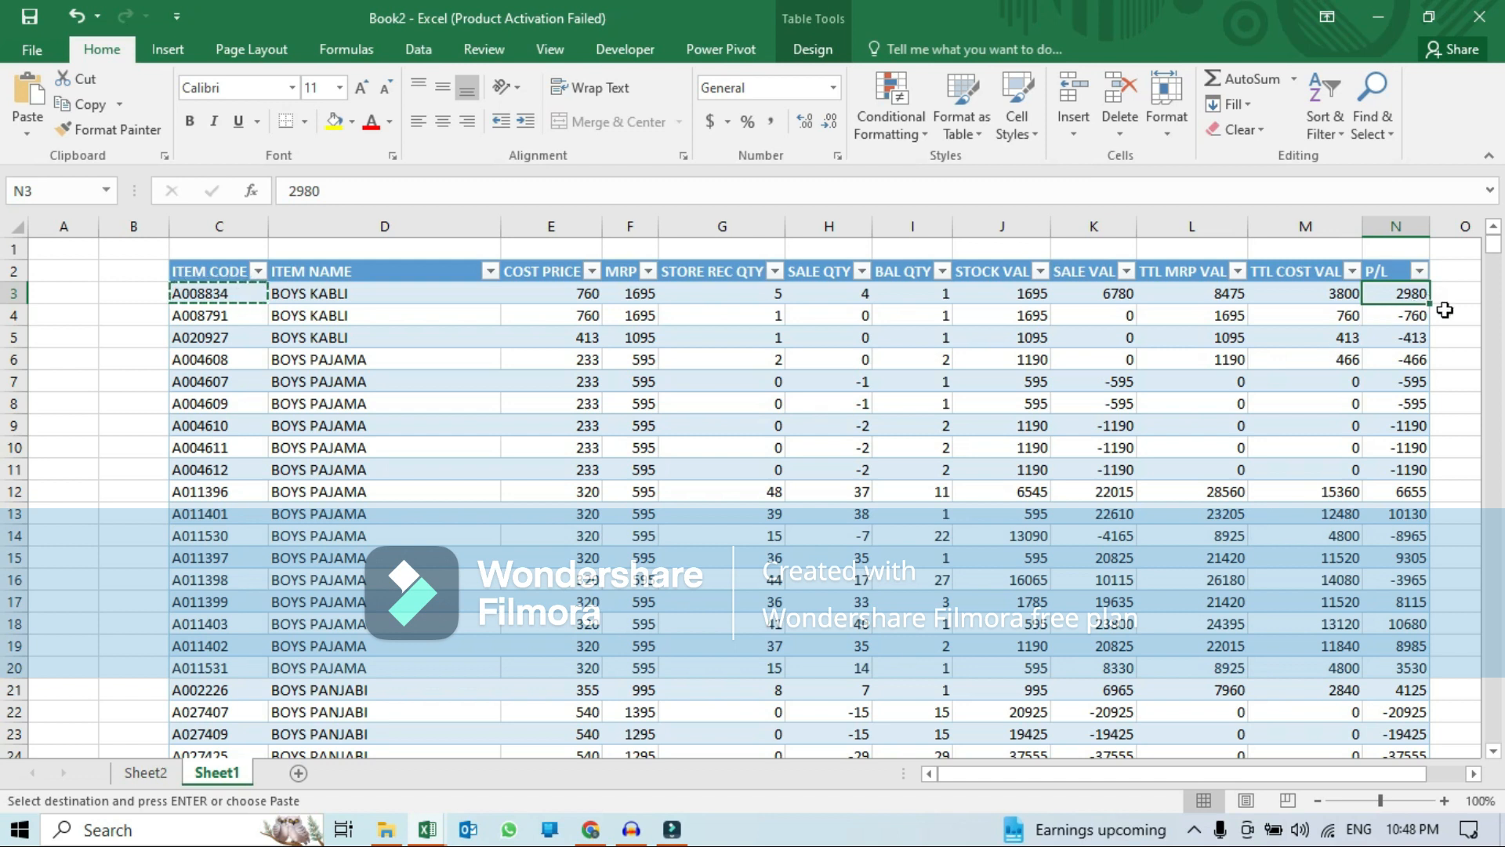
Filter the Sheet2 pivot table to item code A008834 and compare its Sum of PL with the P/L on Sheet1.
left_click(146, 773)
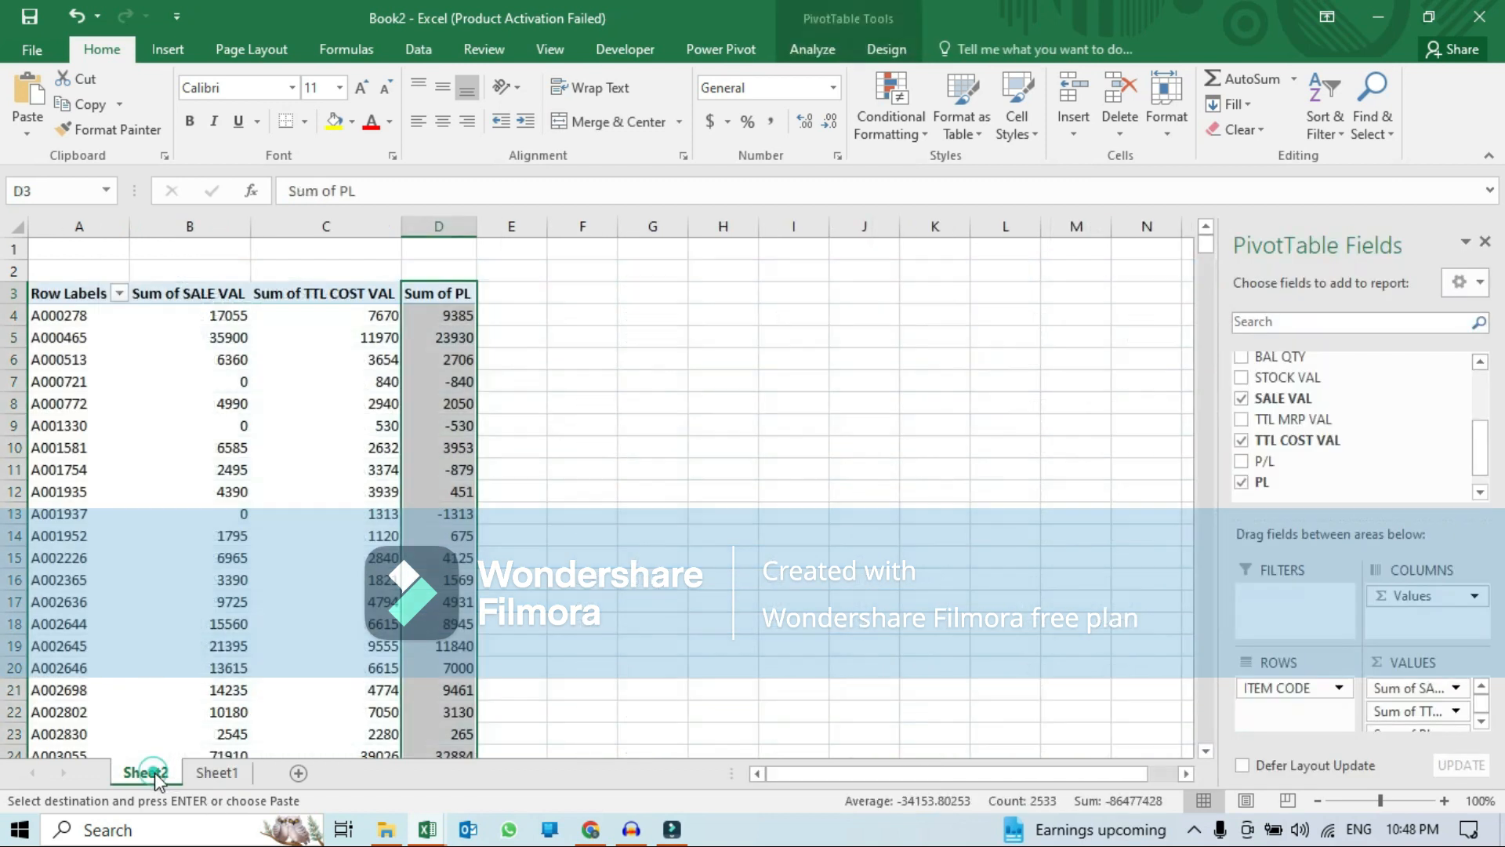
left_click(123, 297)
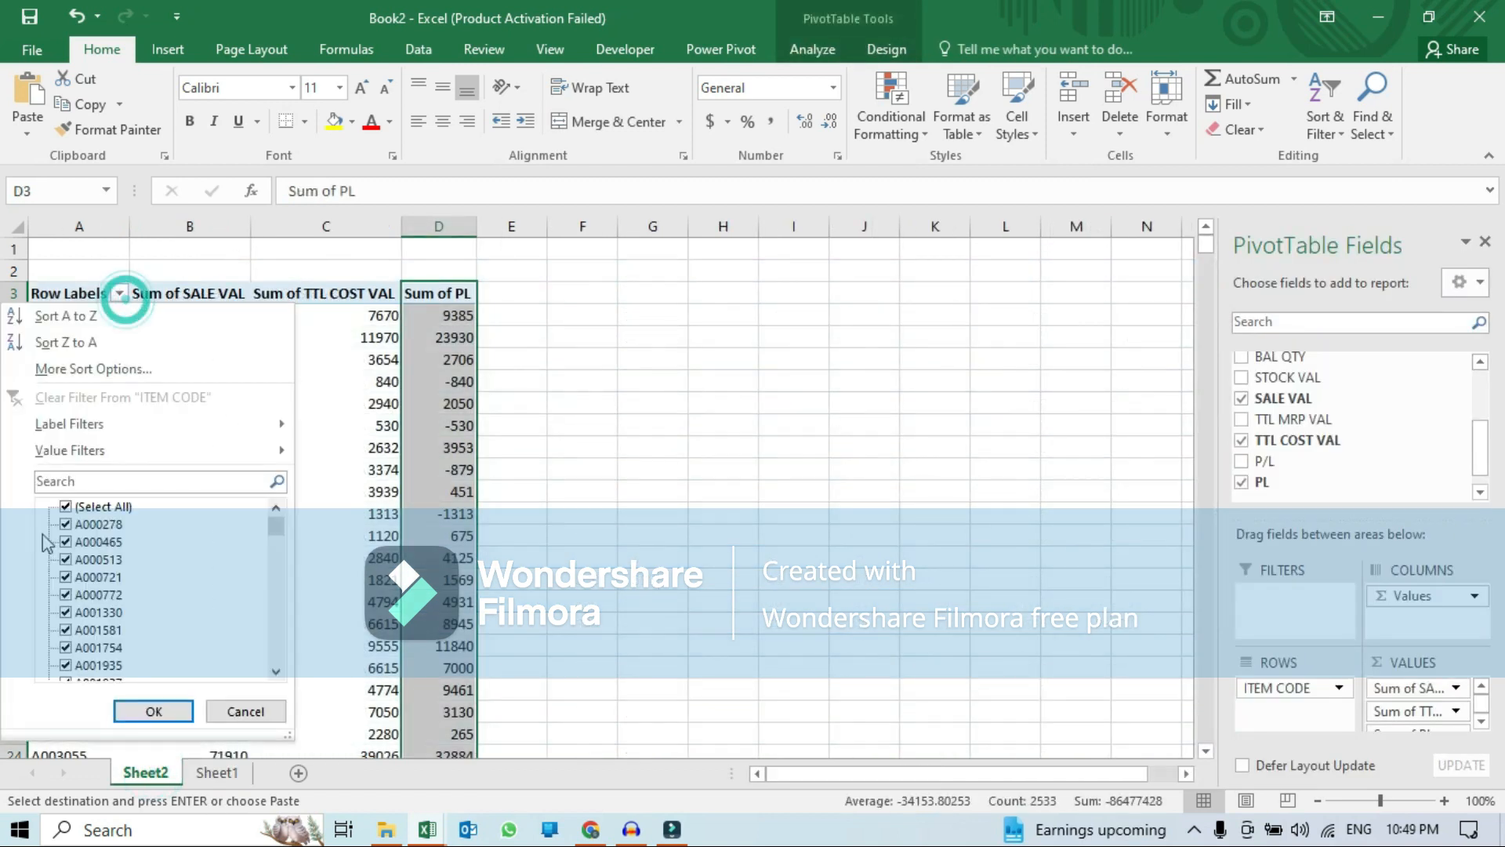
left_click(61, 482)
key("ctrl+v")
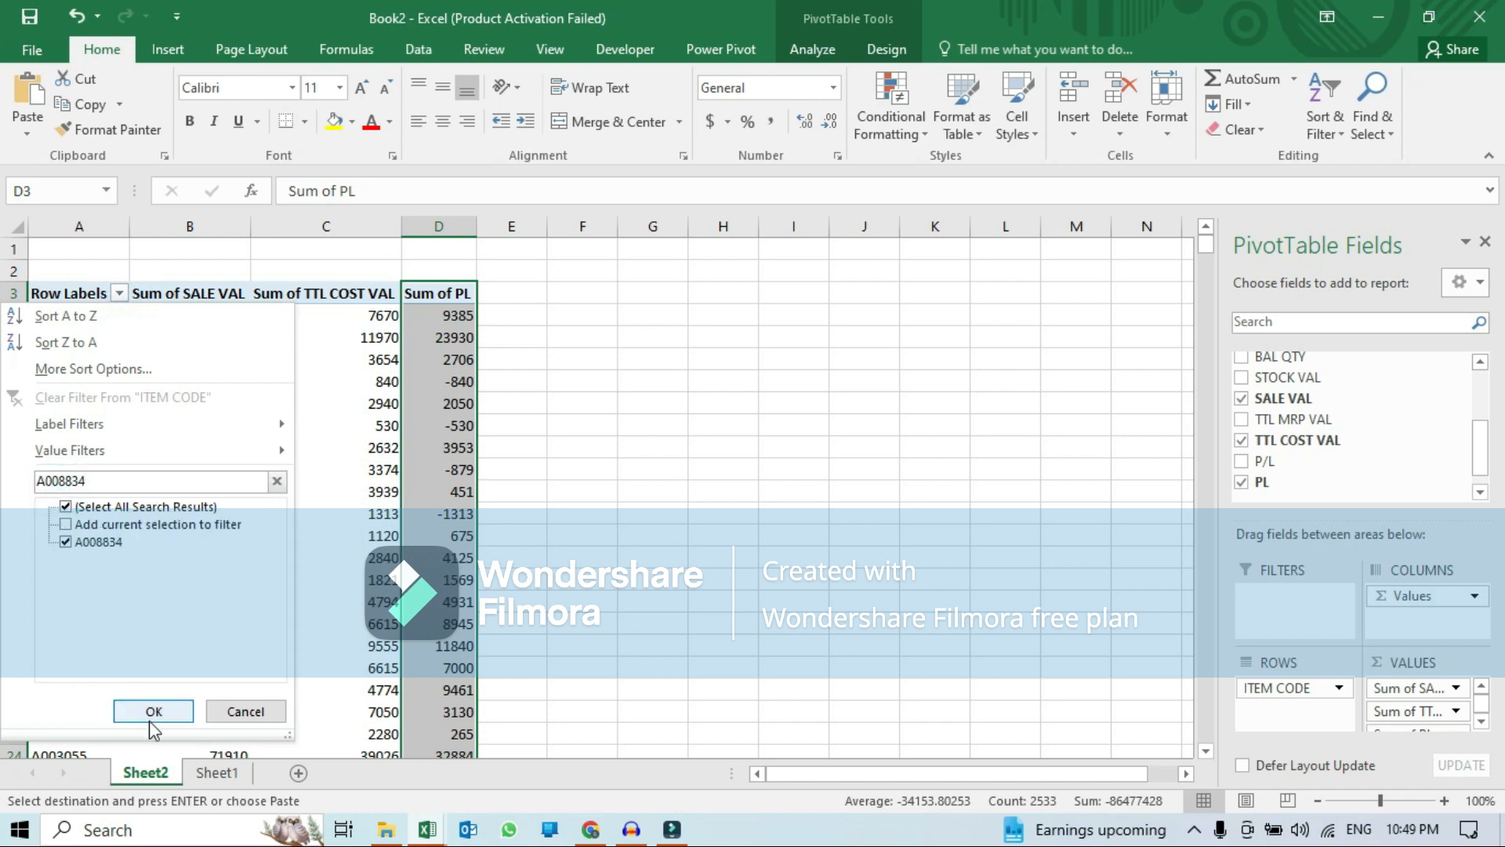
left_click(153, 711)
left_click(460, 321)
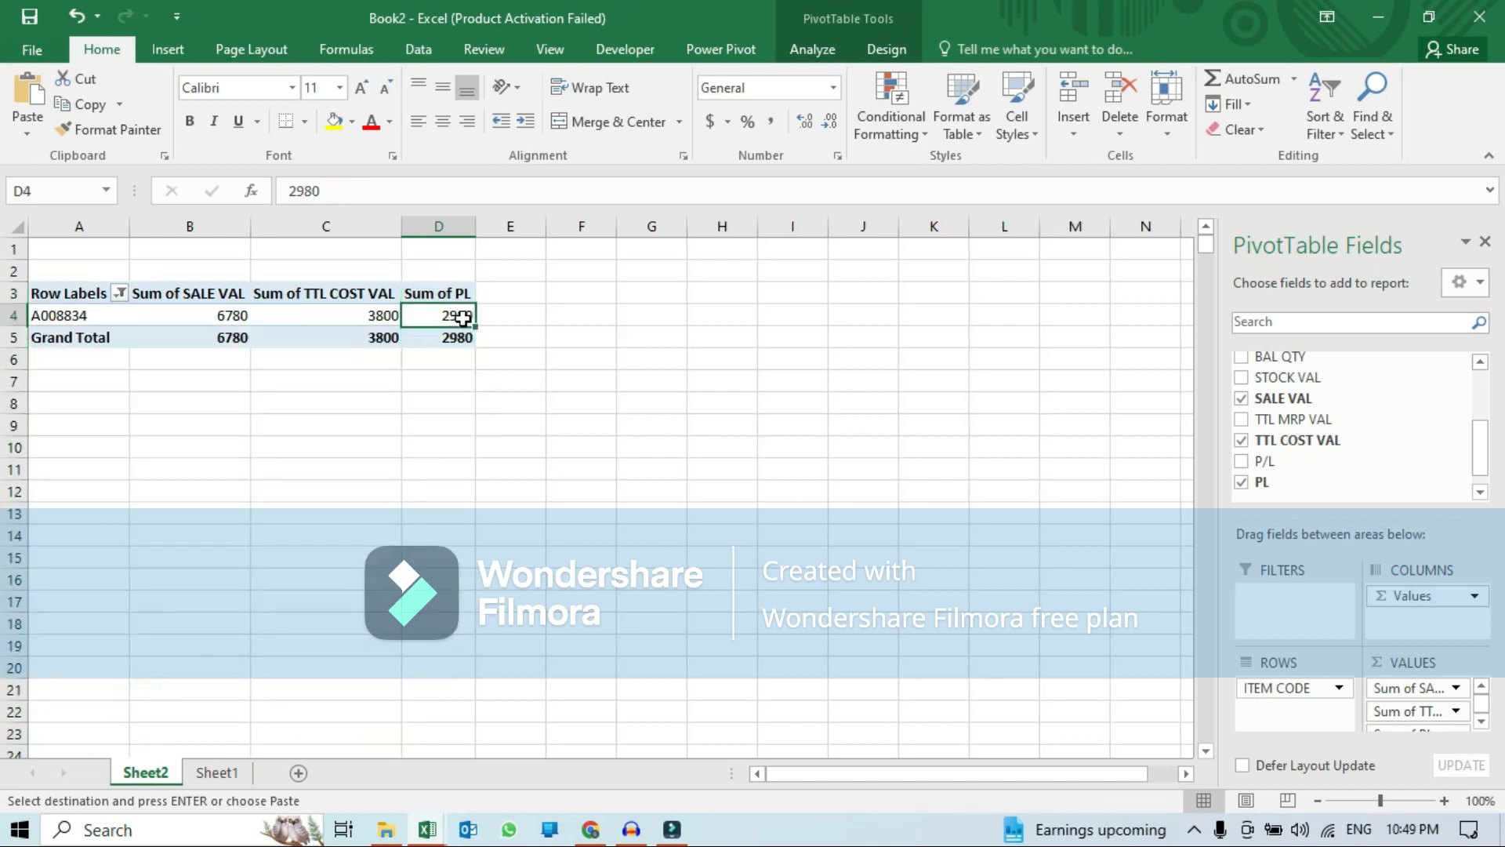
left_click(217, 773)
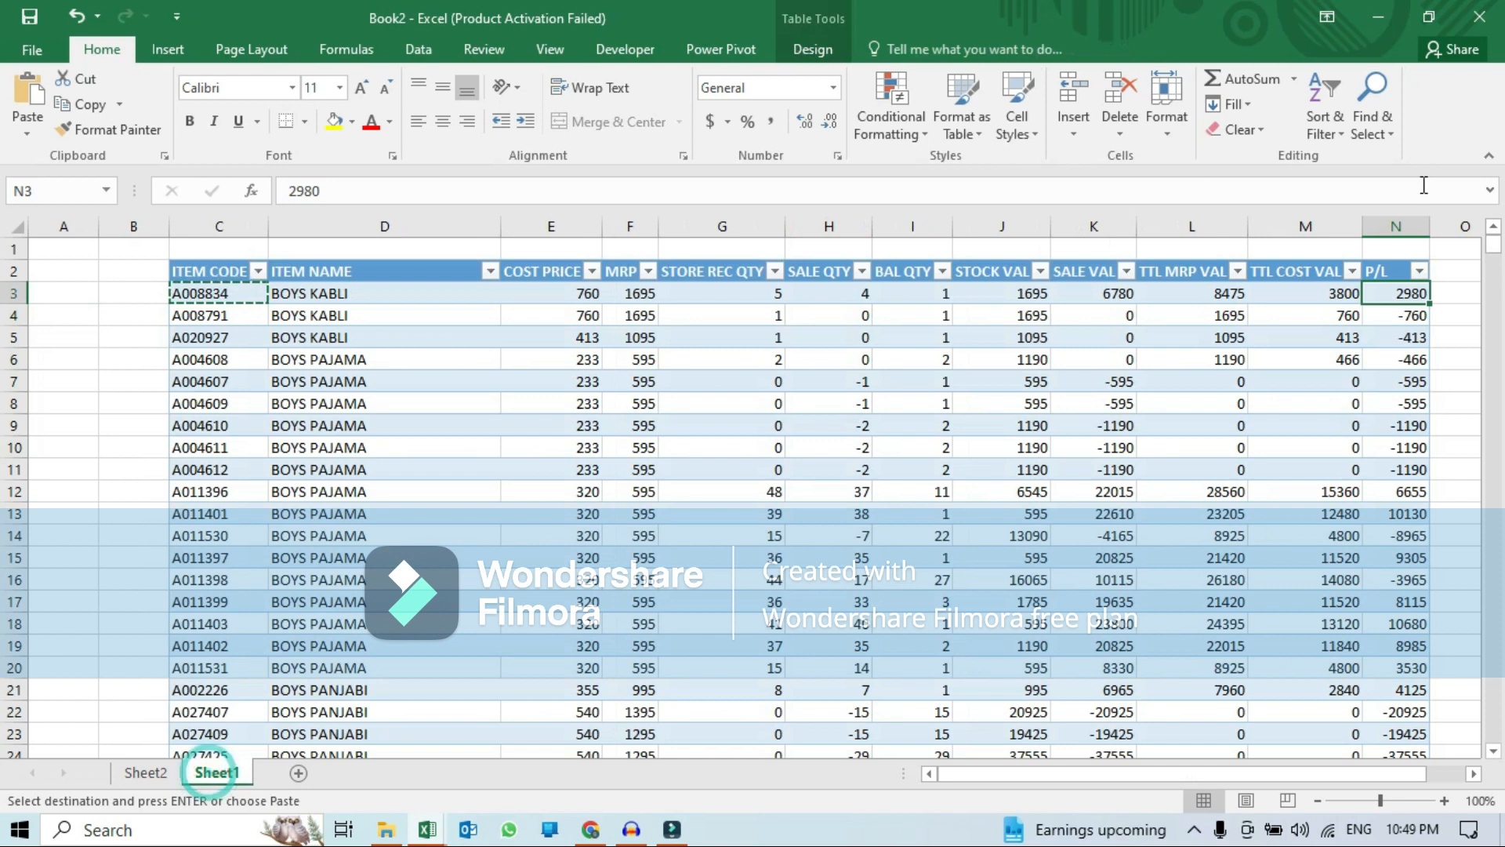
Delete the P/L column from Sheet1's table and refresh the pivot table on Sheet2.
left_click(1396, 227)
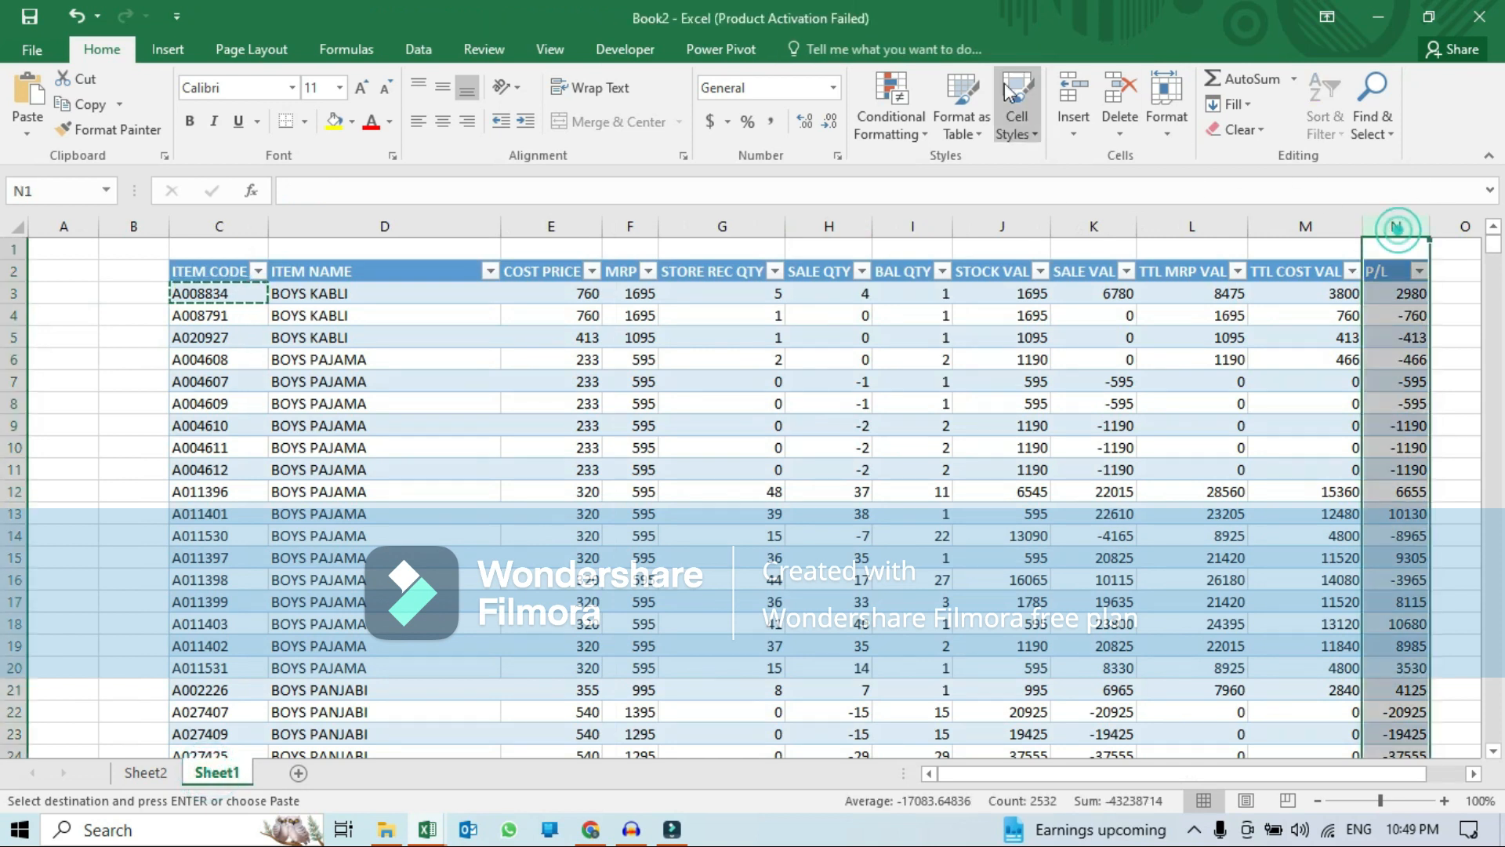
left_click(1119, 90)
left_click(174, 774)
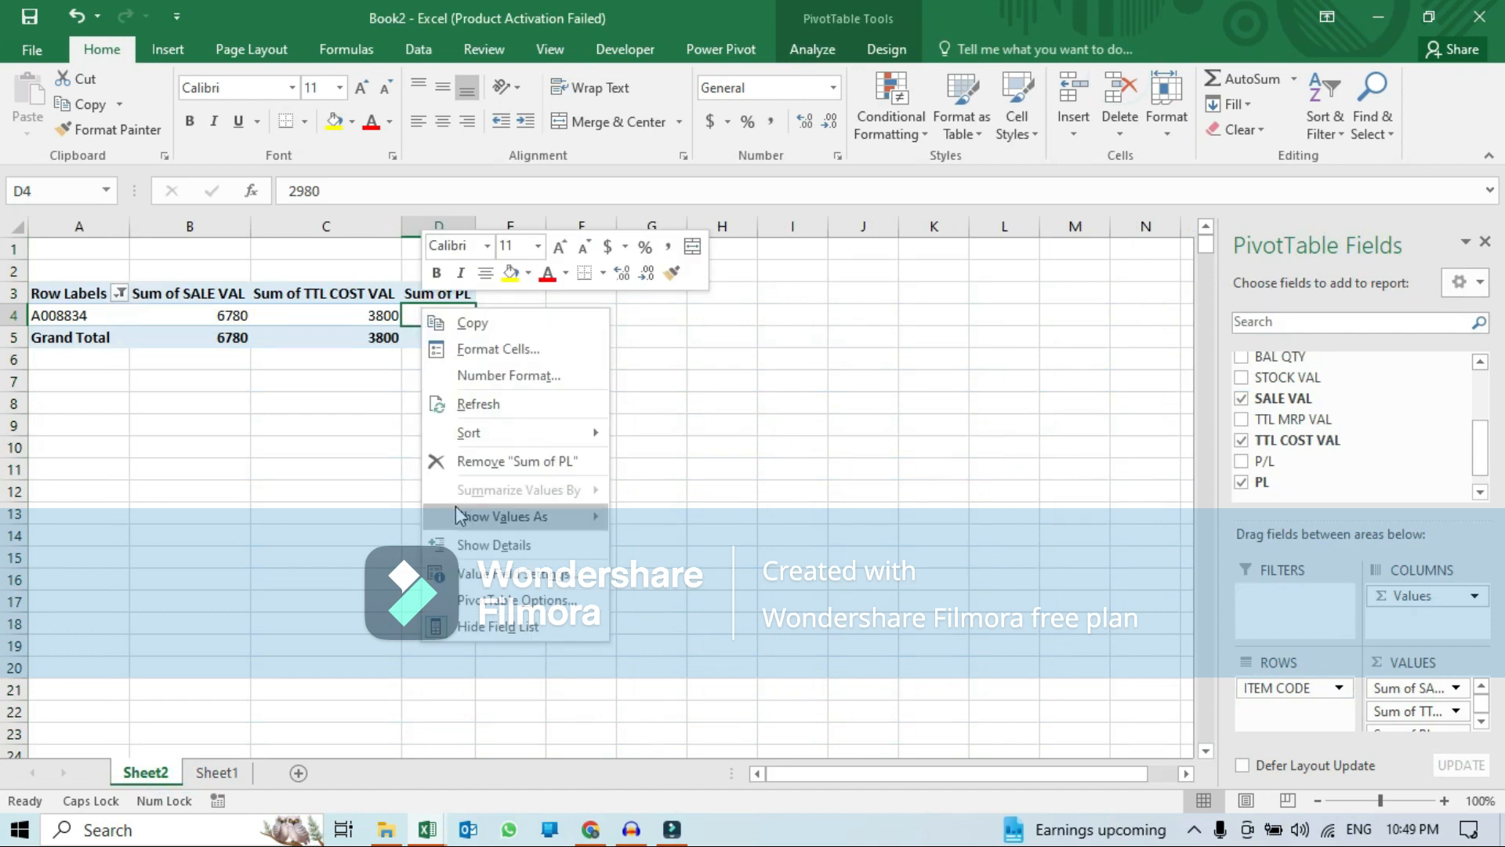
left_click(480, 405)
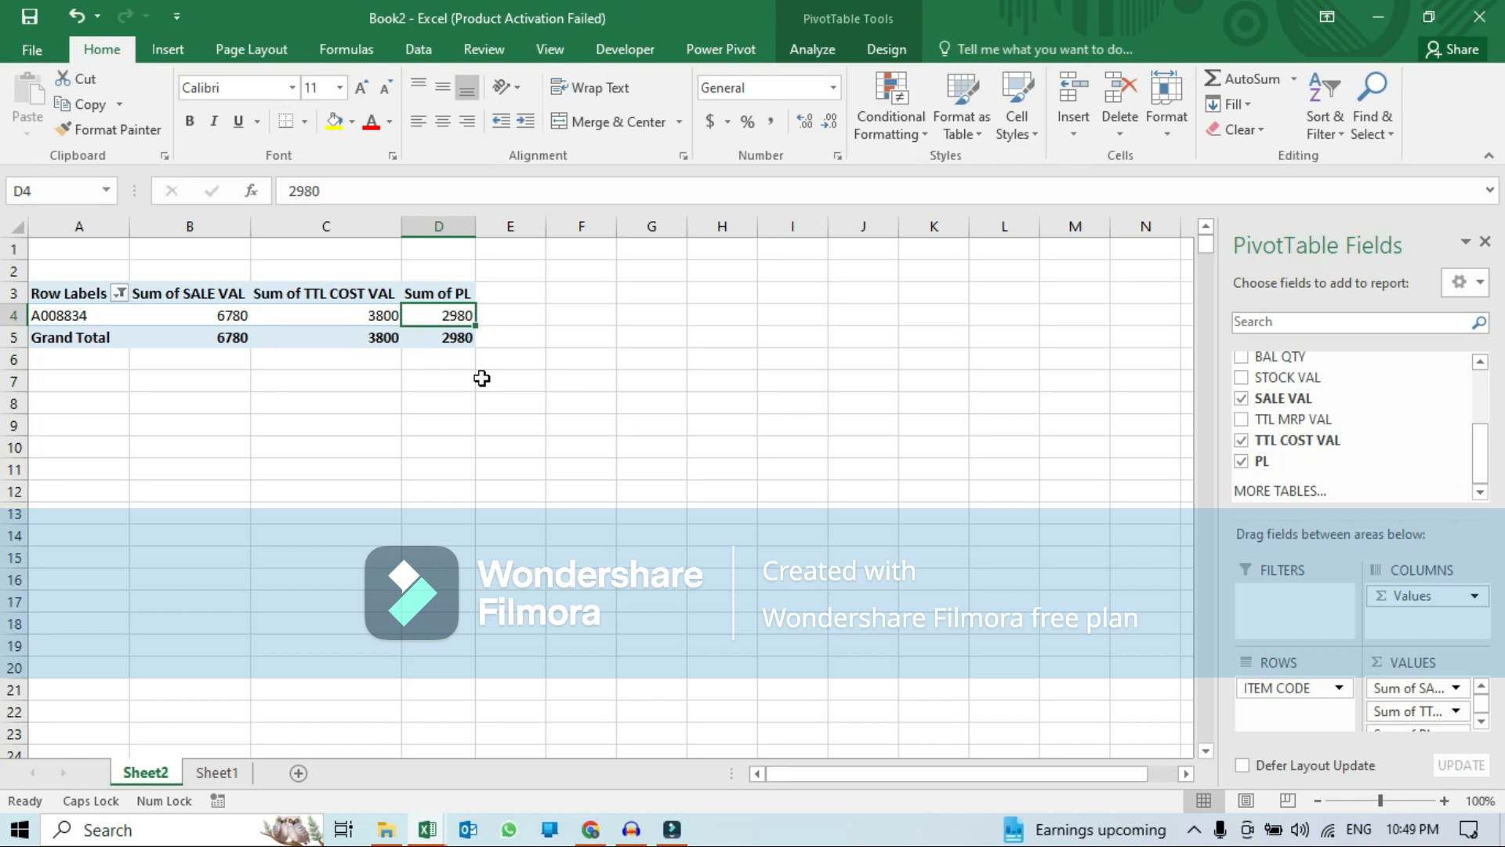
Clear the ITEM CODE filter from the pivot table's row labels.
mouse_move(461, 340)
left_click(117, 294)
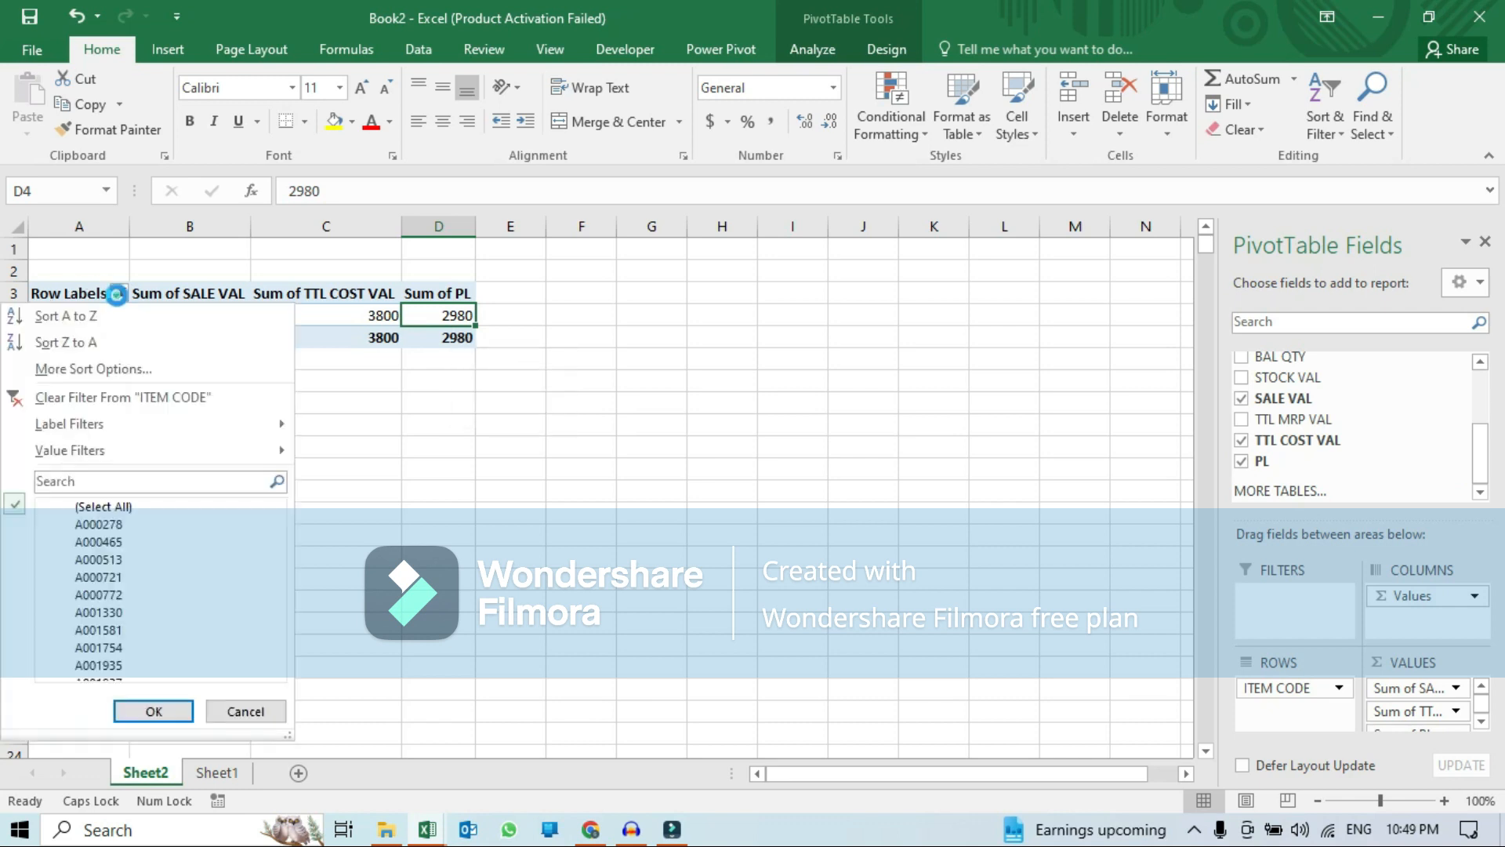
left_click(88, 397)
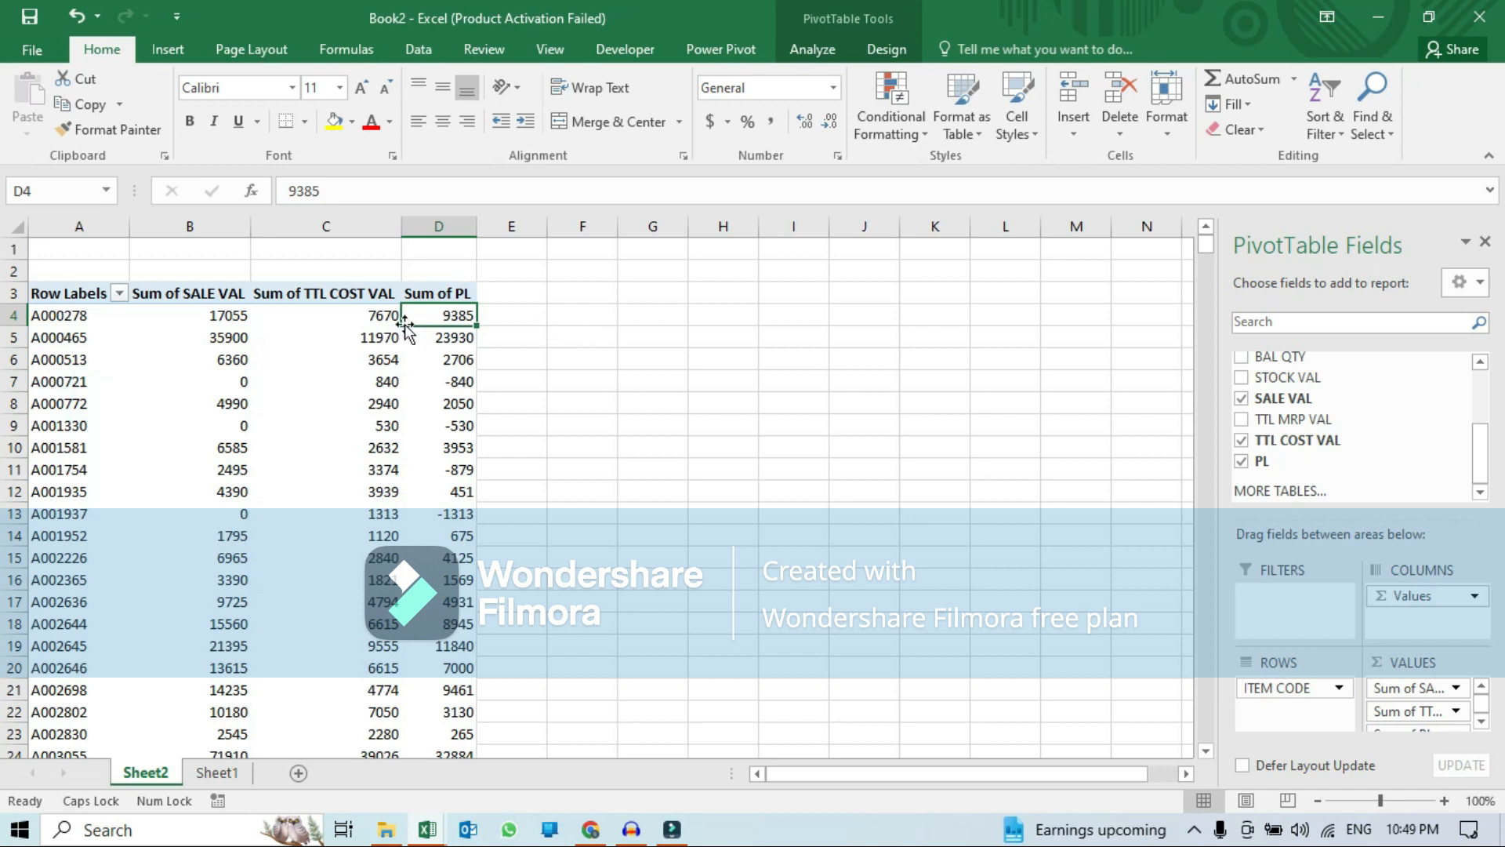
Inspect the Sum of PL field's Show Values As settings, look through the pivot table's rows, and select the Sum of PL column.
double_click(446, 293)
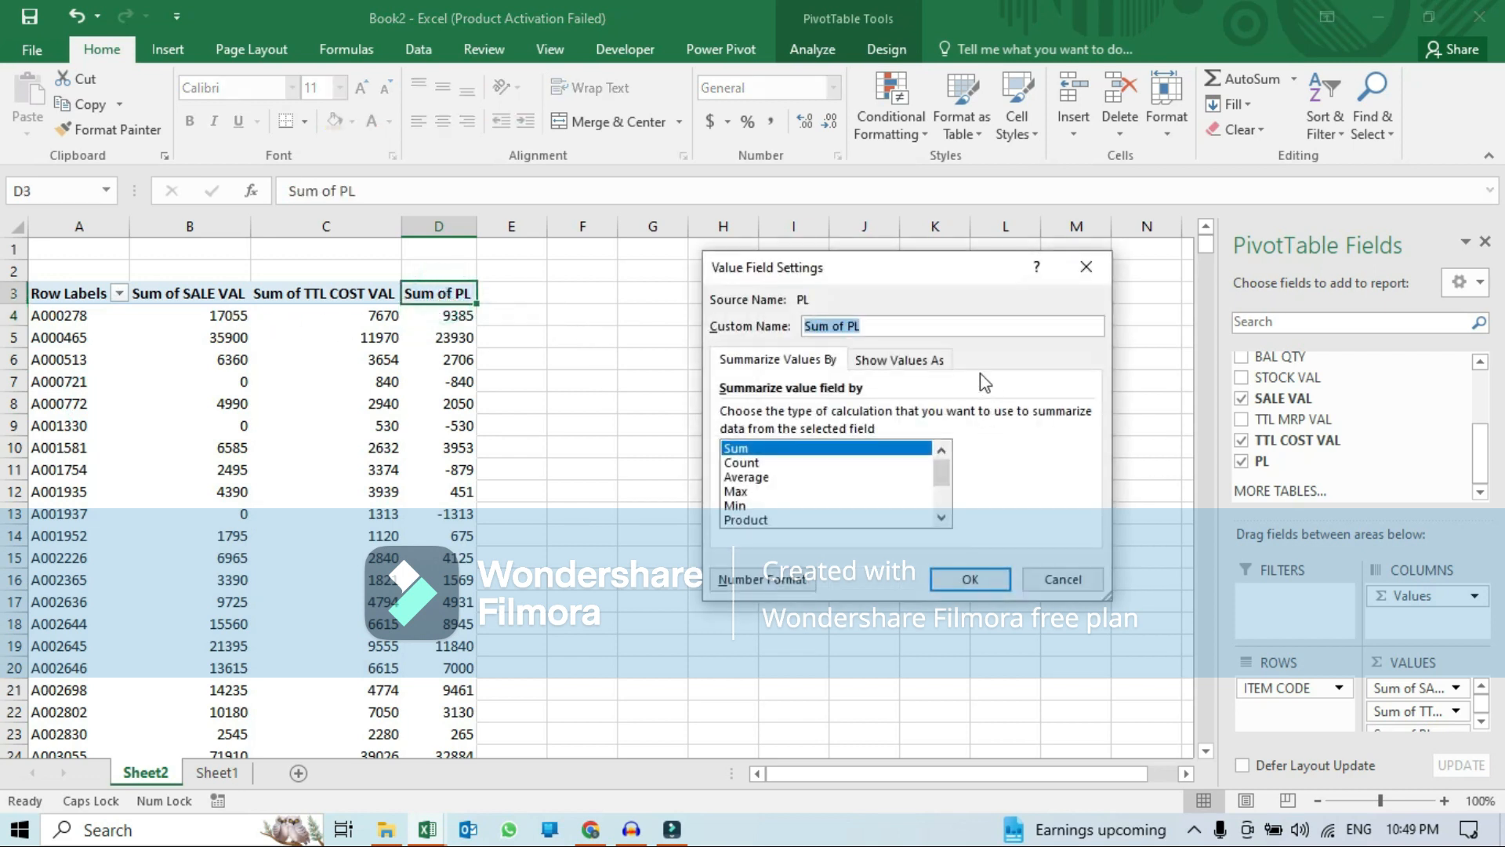
left_click(917, 360)
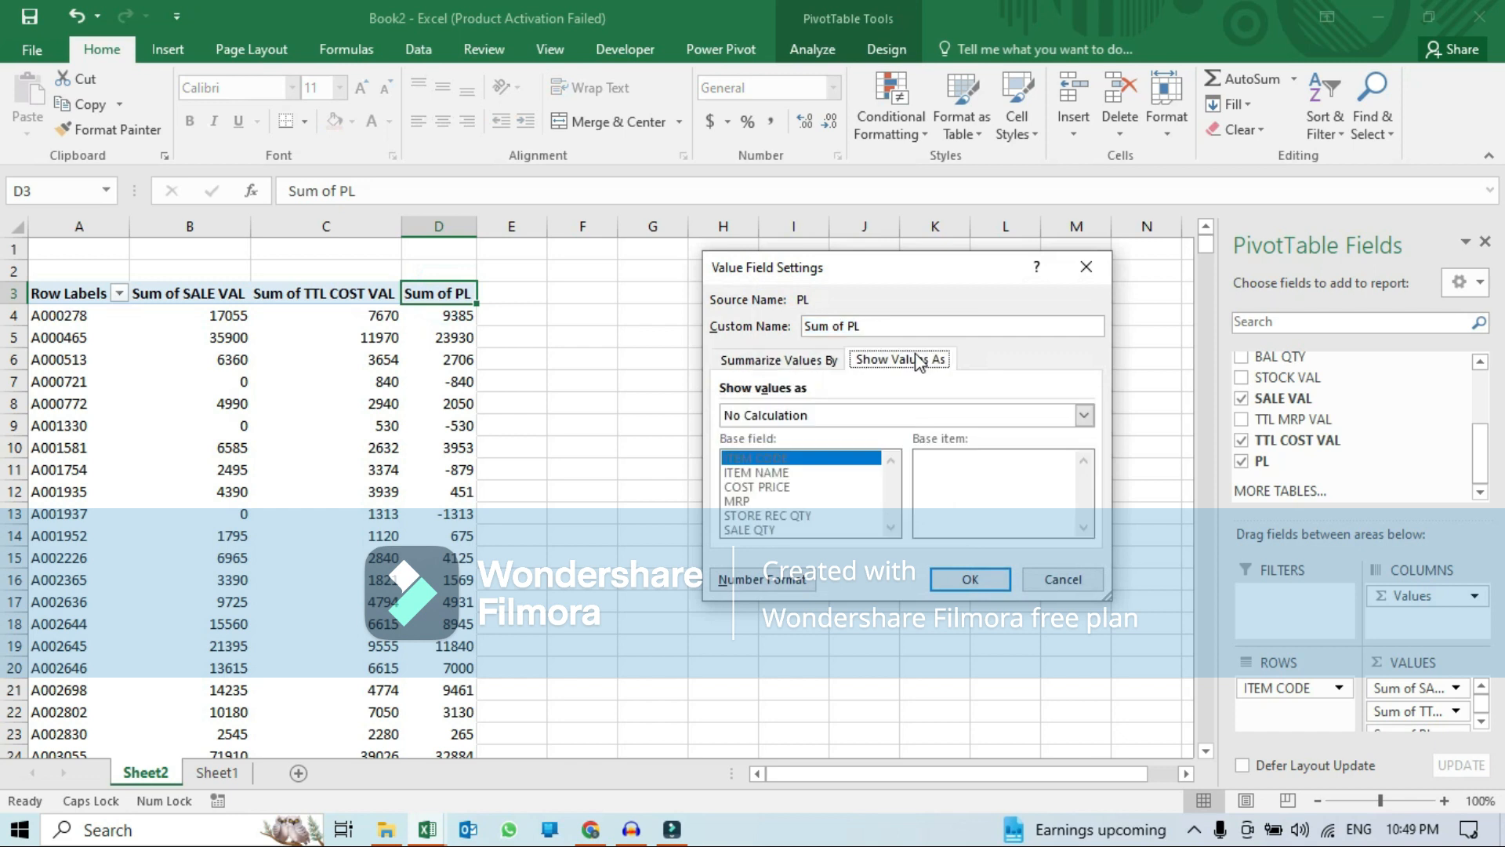
left_click(1096, 271)
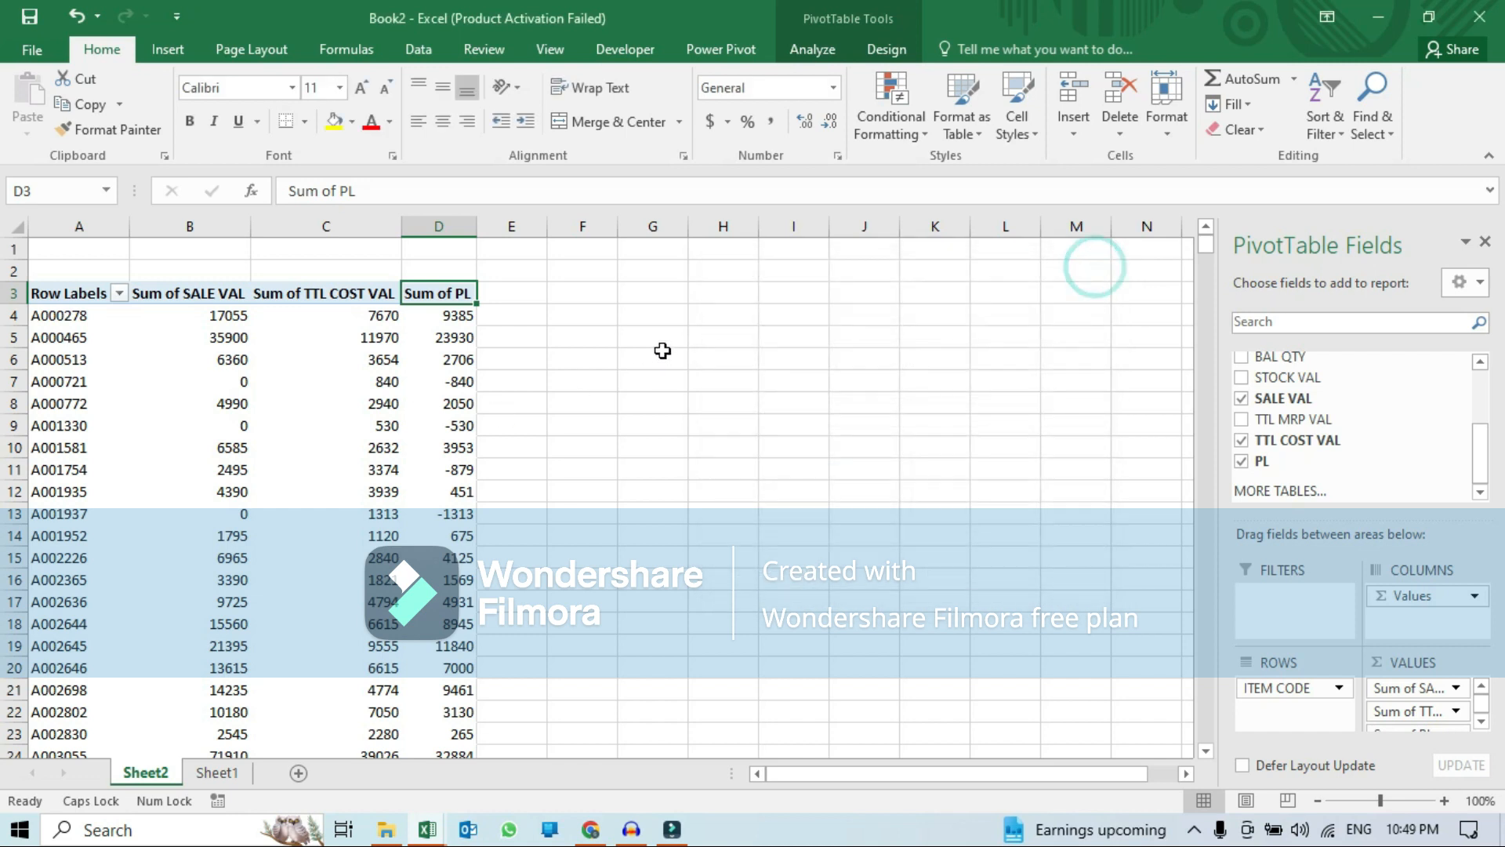
scroll(663, 350, "down", 13)
scroll(637, 359, "up", 13)
left_click(432, 282)
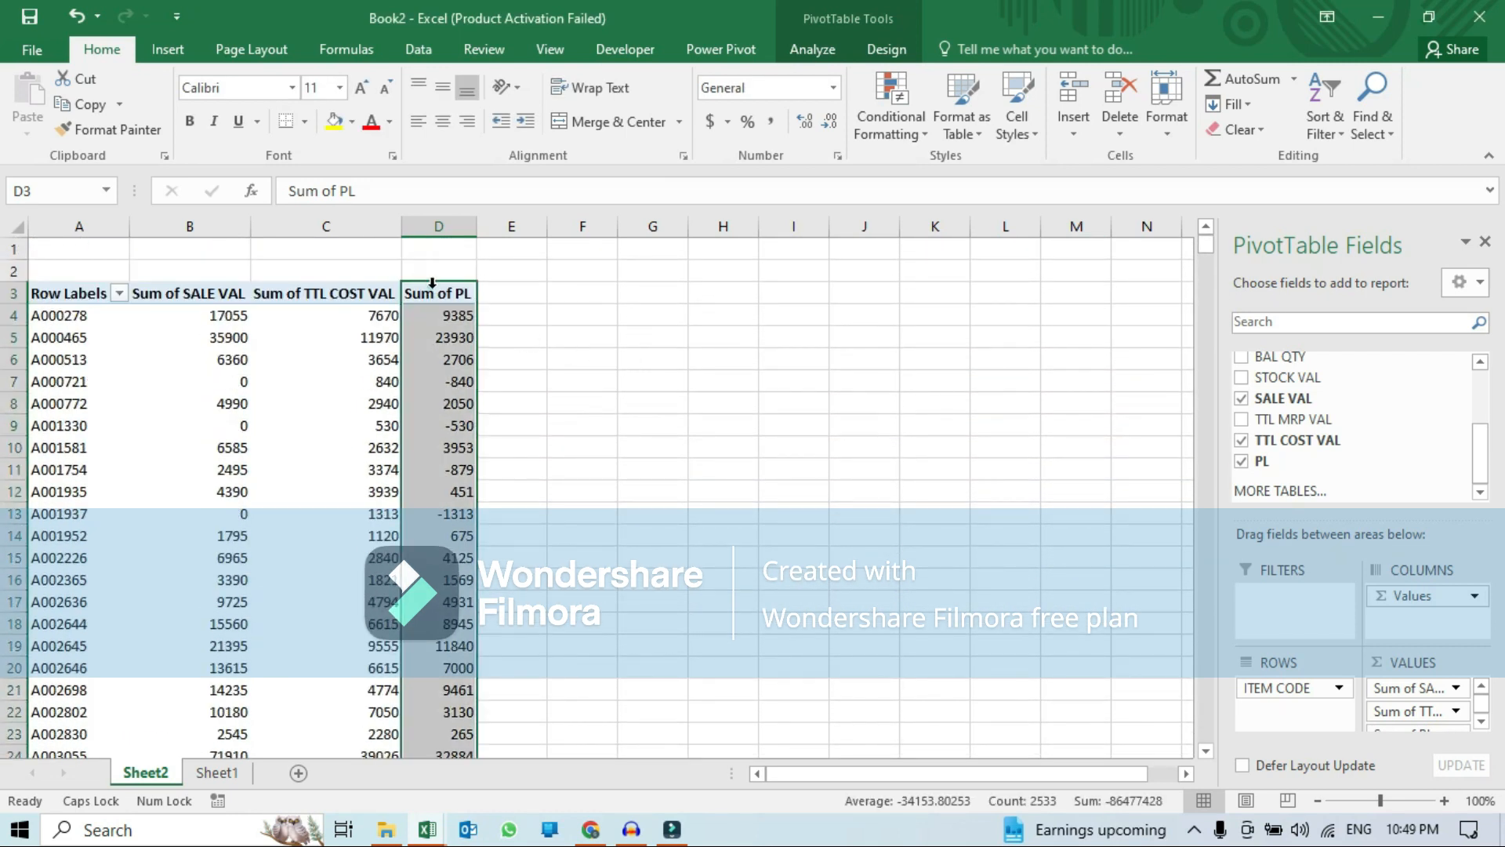